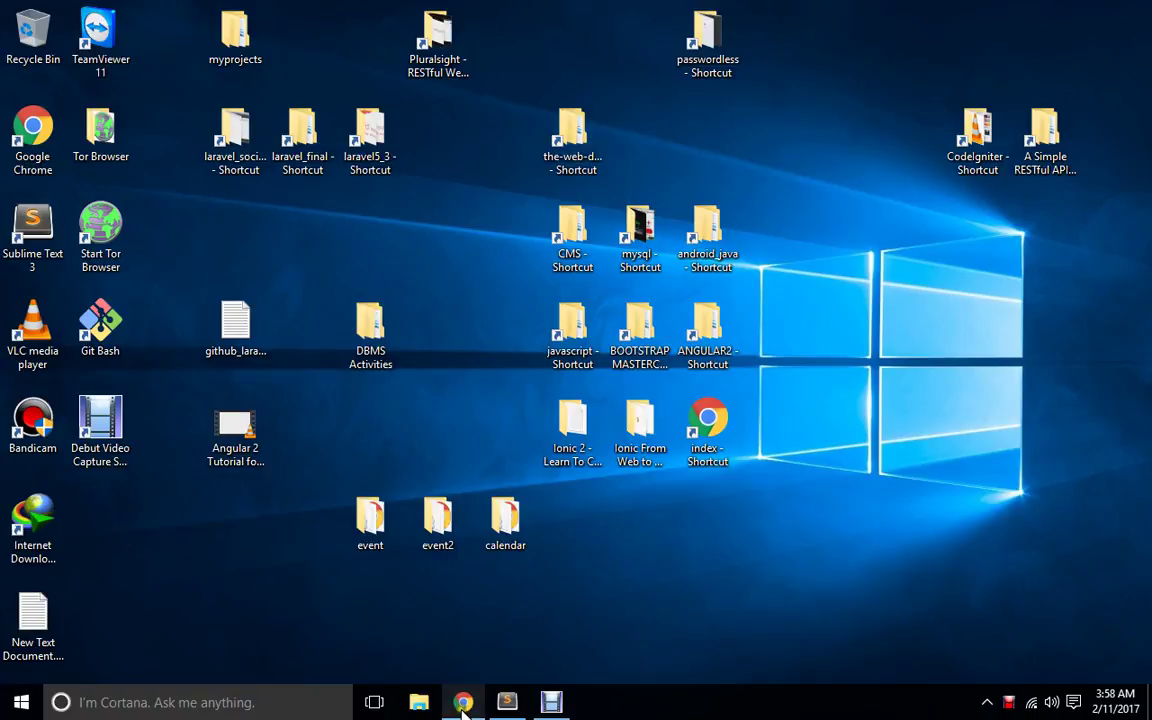
Switch to Chrome, view the Laravel, CodeIgniter and WordPress.org pages, and close the WordPress.org page.
mouse_move(463, 706)
left_click(416, 637)
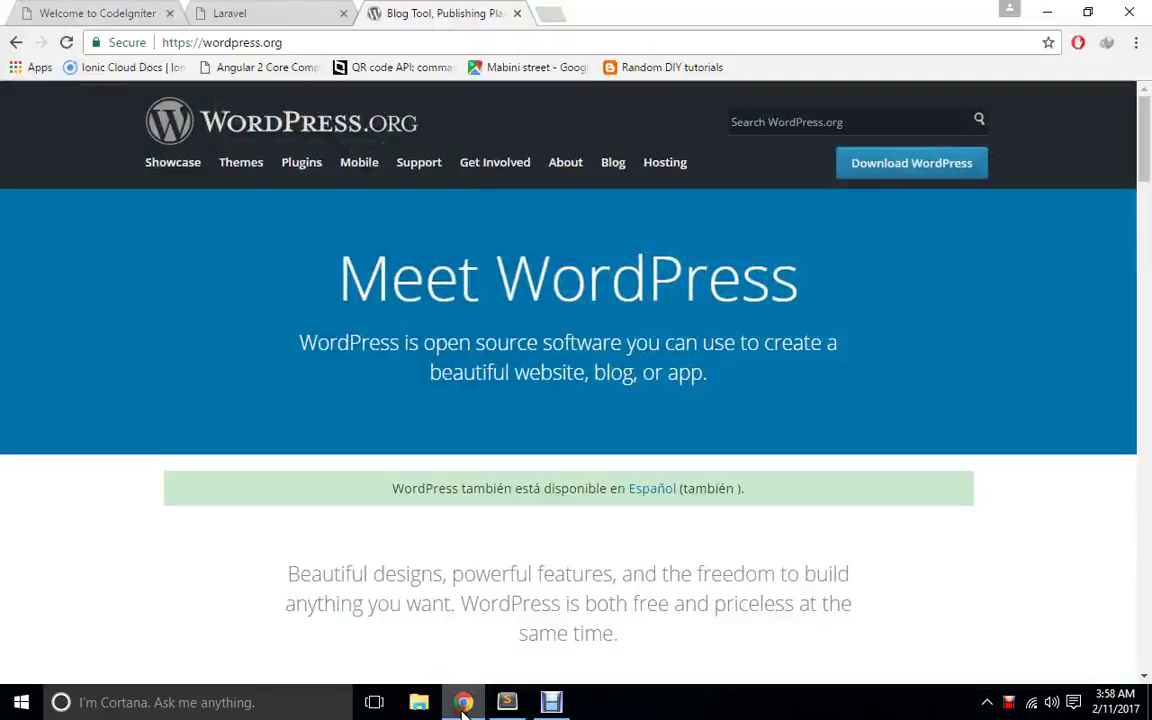
left_click(262, 10)
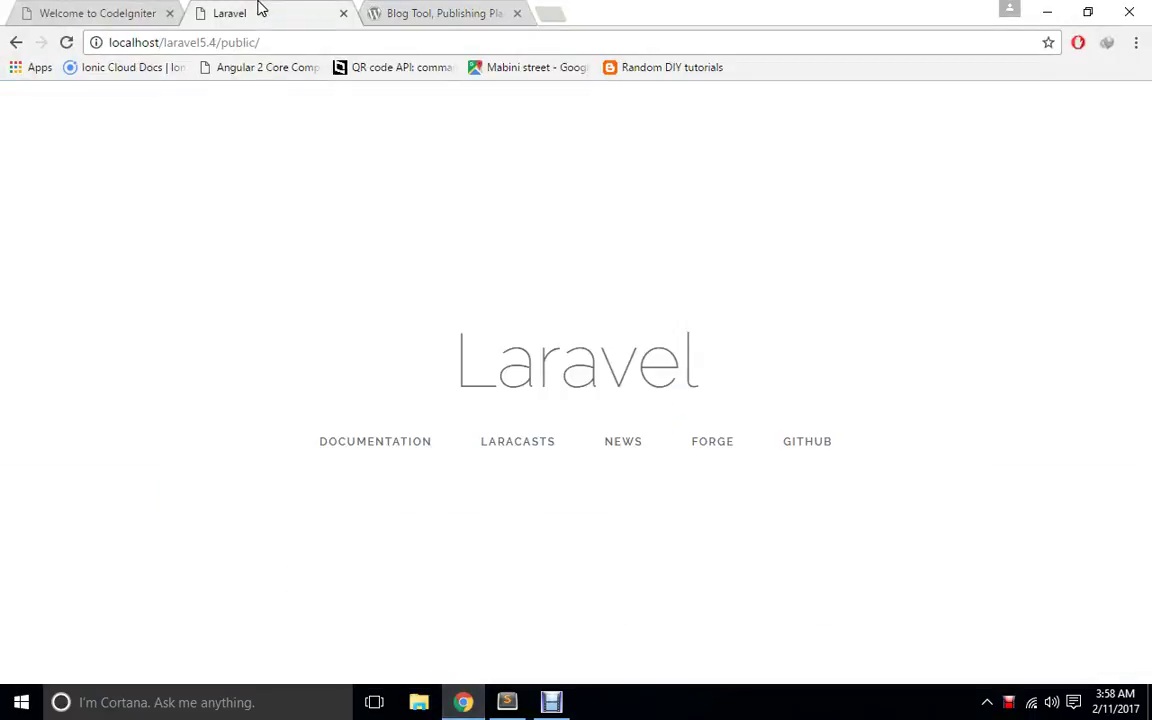
left_click(145, 10)
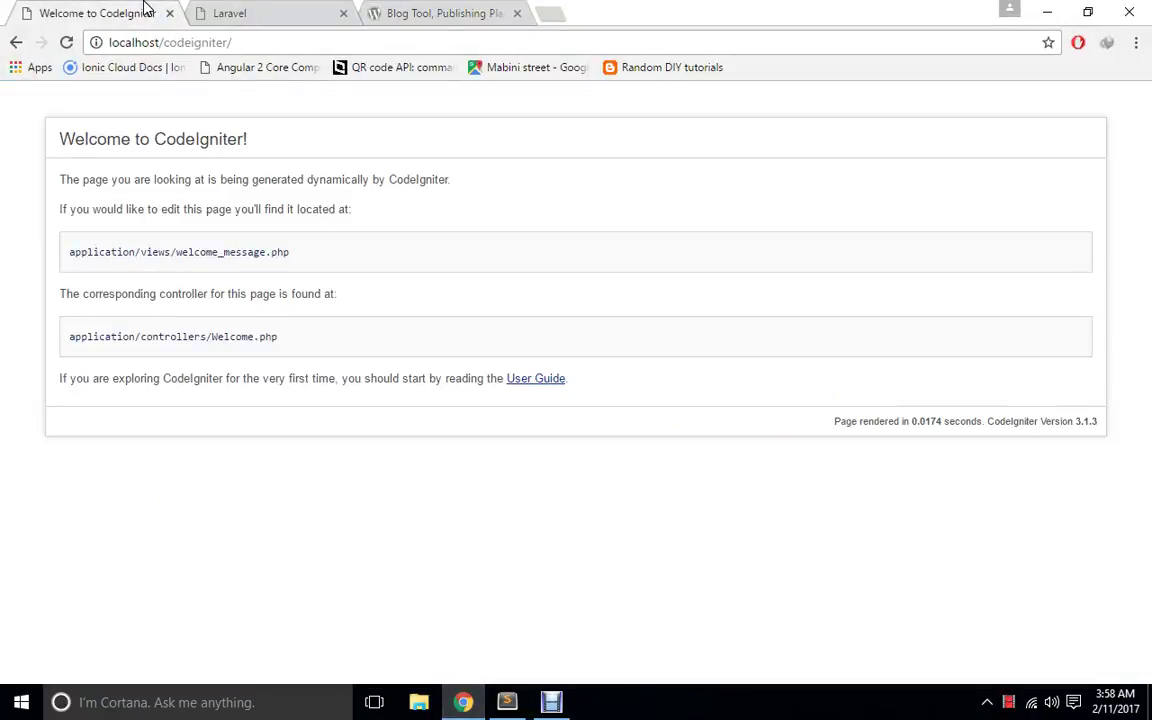
left_click(411, 10)
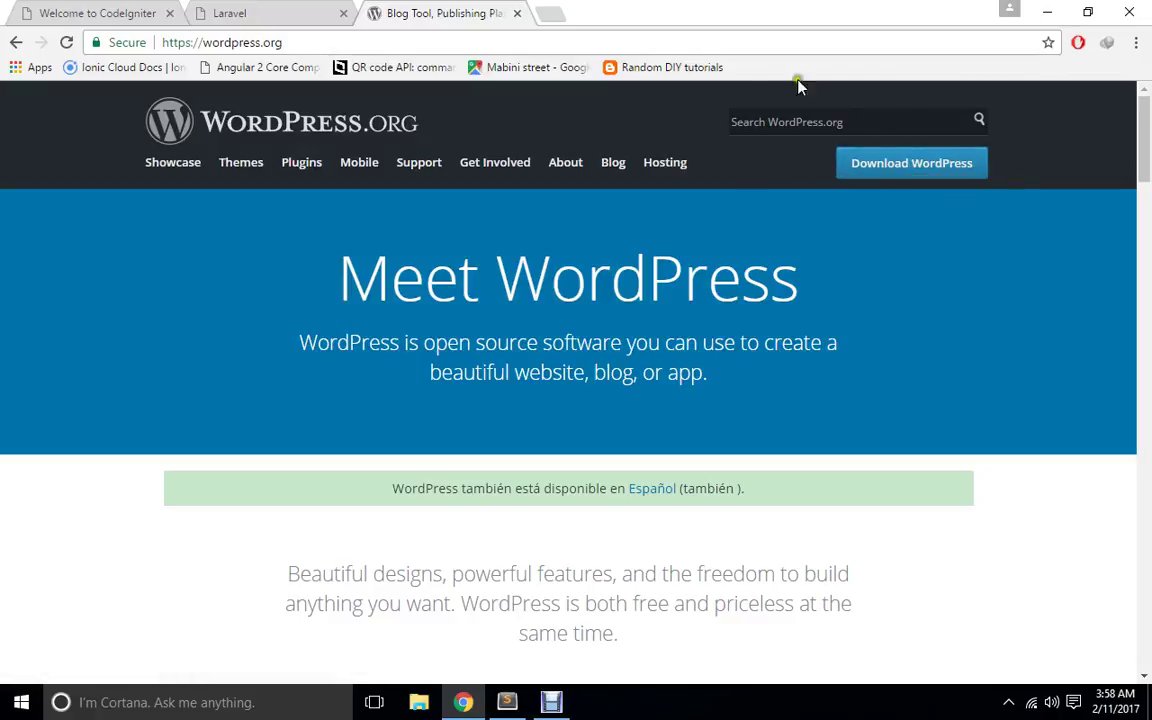
left_click(517, 13)
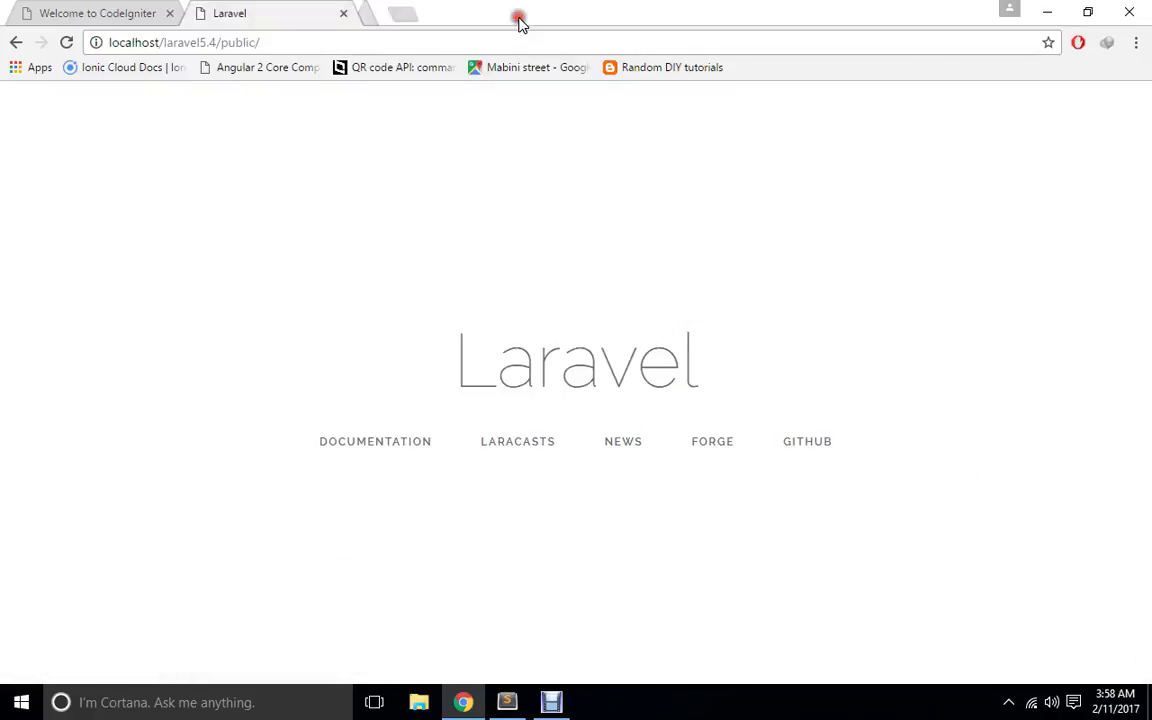
left_click(451, 708)
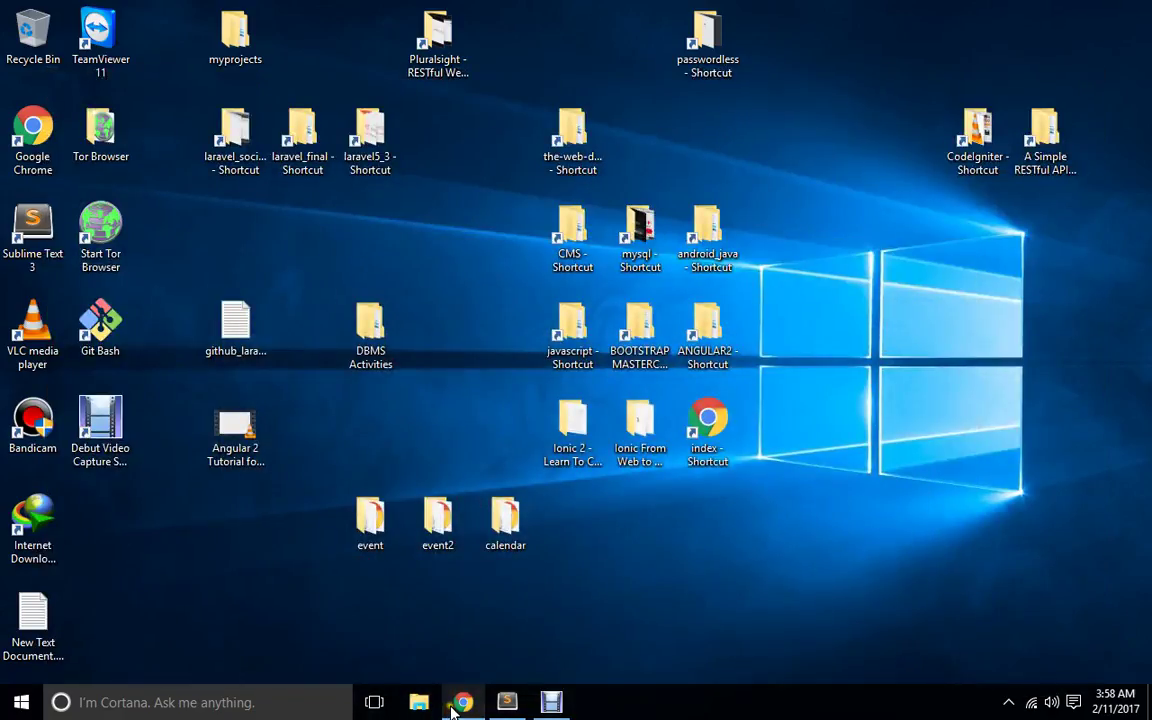
Open File Explorer and go to the xampp\htdocs folder on Local Disk (C:).
left_click(419, 702)
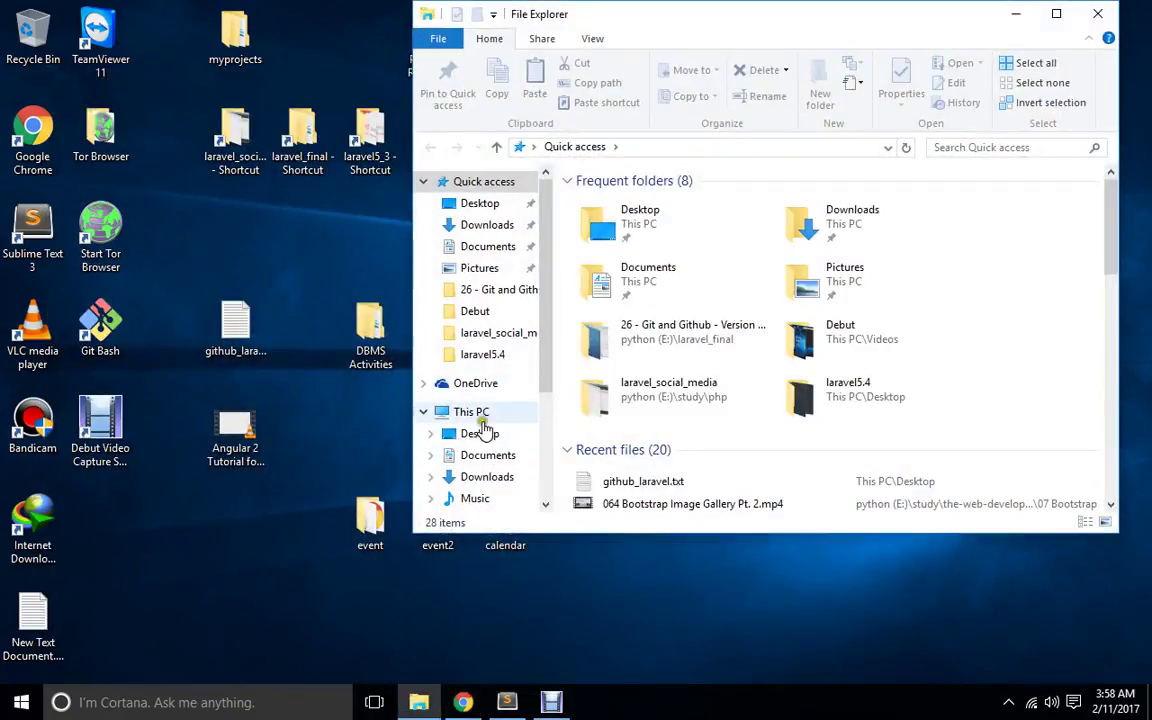
left_click(480, 412)
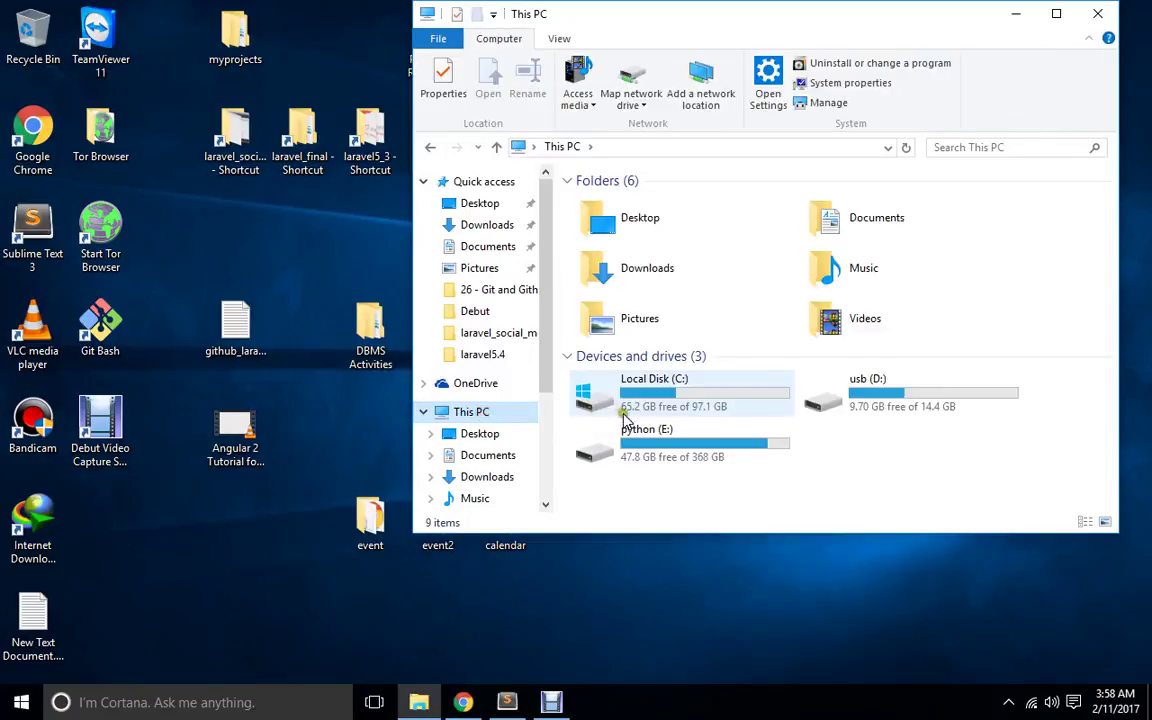
left_click(672, 388)
double_click(672, 388)
key("x")
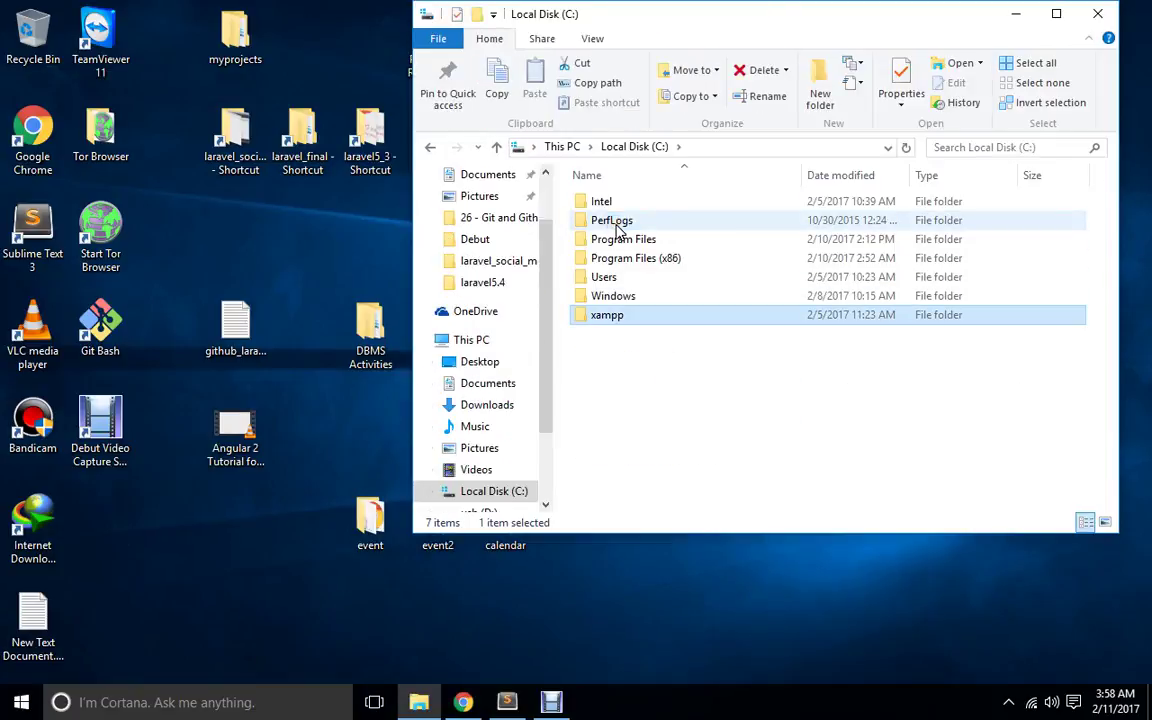
key("Return")
key("h")
key("Return")
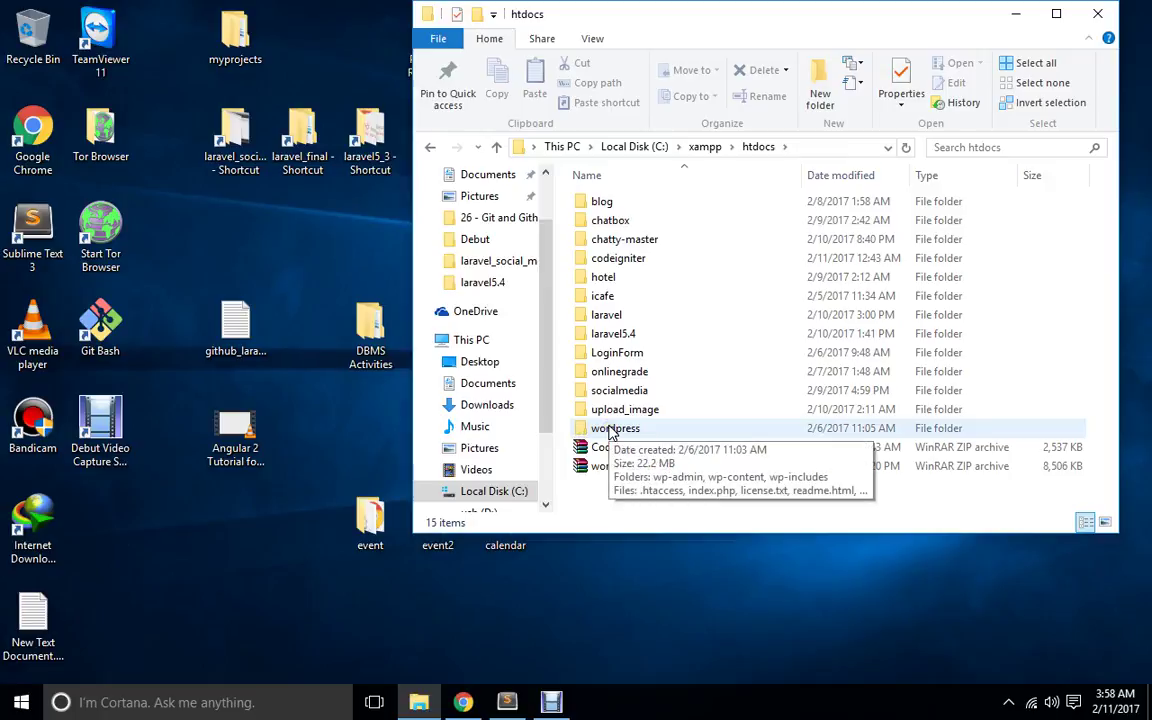
Open the themes folder inside wordpress\wp-content.
left_click(615, 466)
left_click(620, 430)
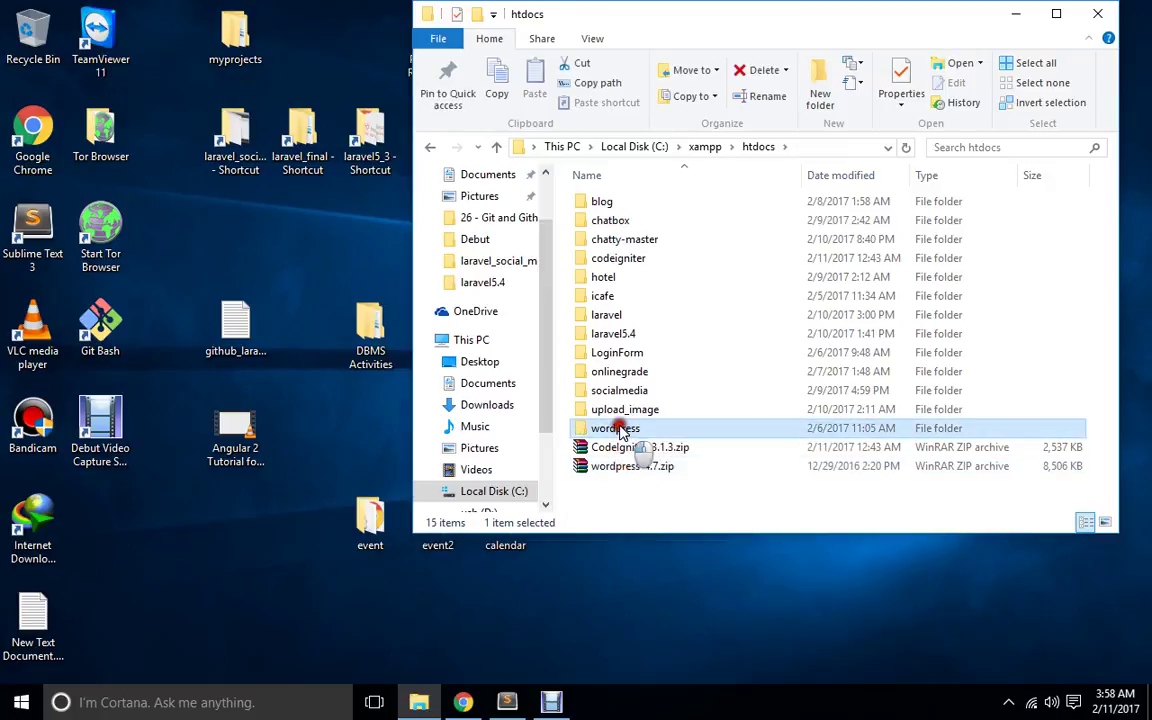
double_click(620, 430)
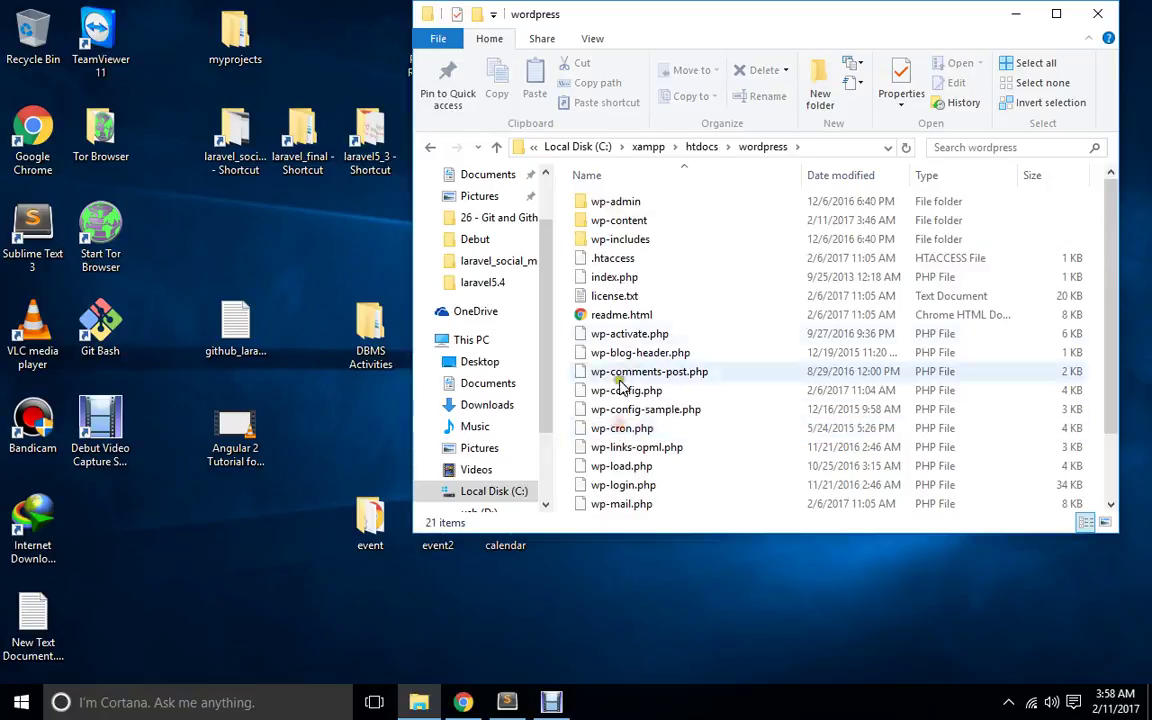
double_click(605, 222)
left_click(605, 222)
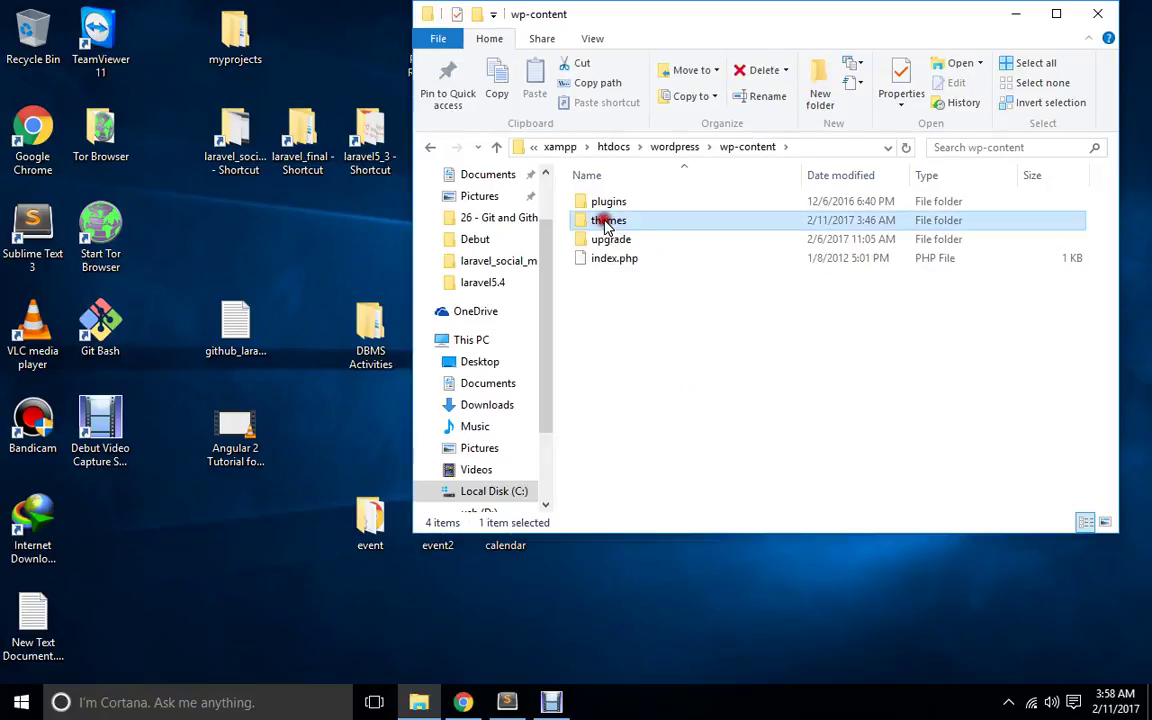
double_click(605, 222)
Create a new folder named wordpress101 in the themes folder.
right_click(597, 302)
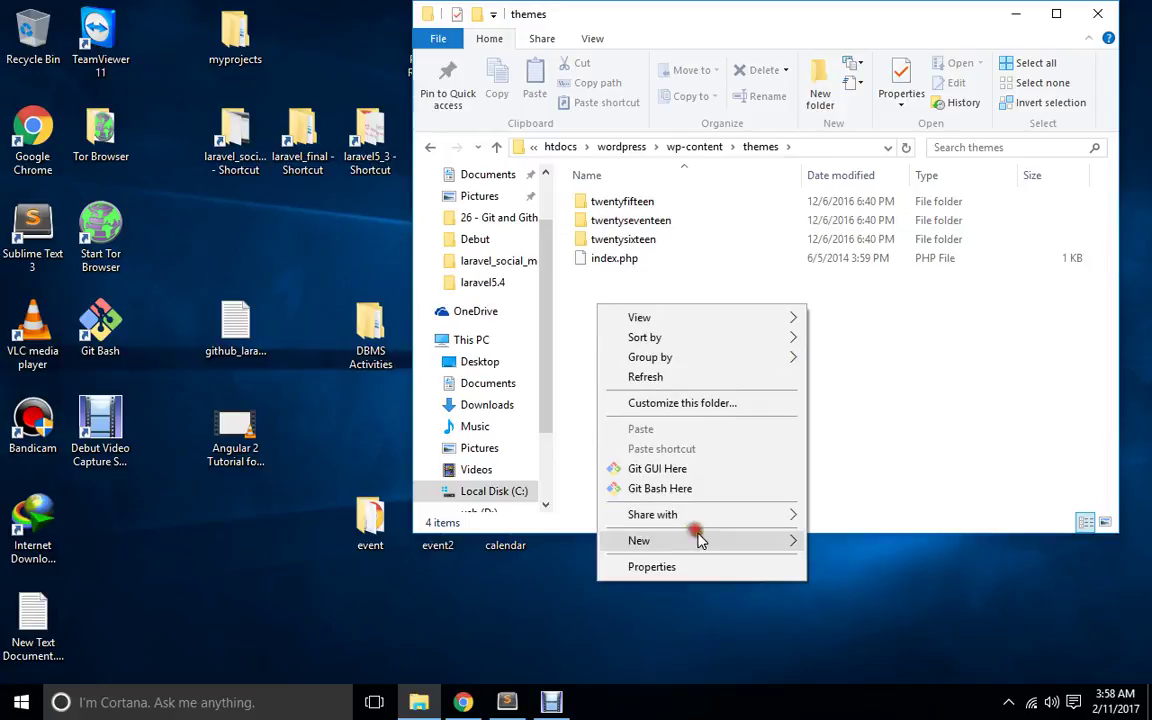
mouse_move(690, 538)
left_click(860, 542)
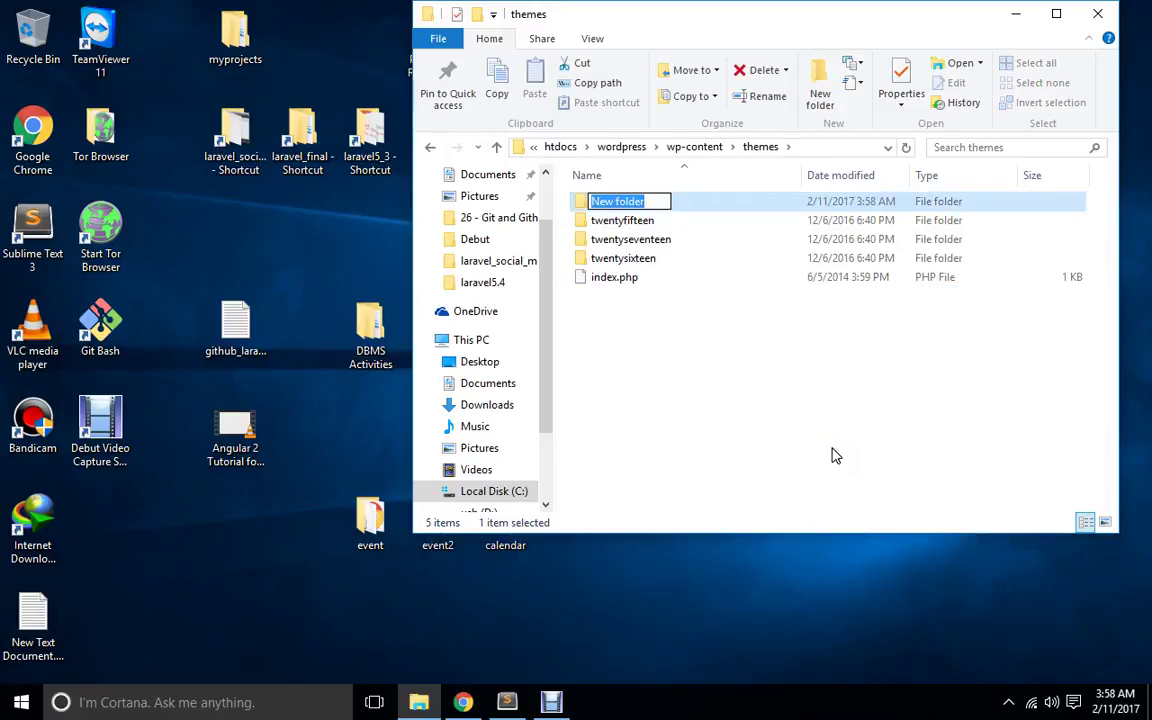
type("wordpress")
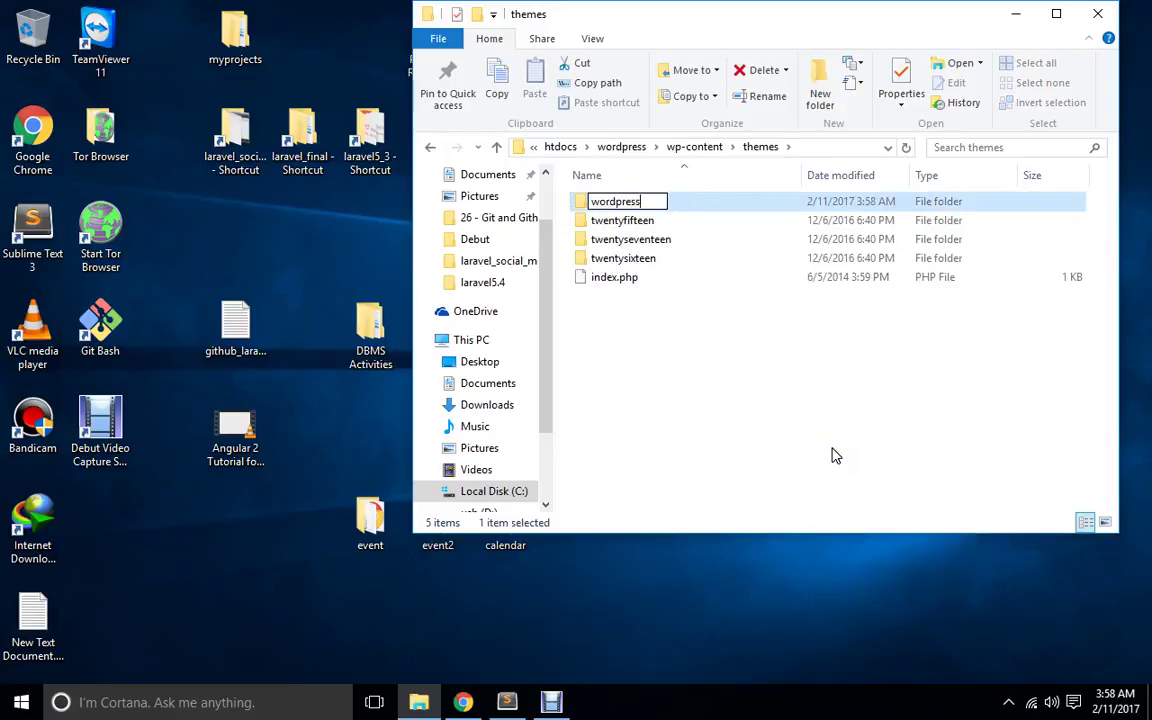
type("101")
key("Return")
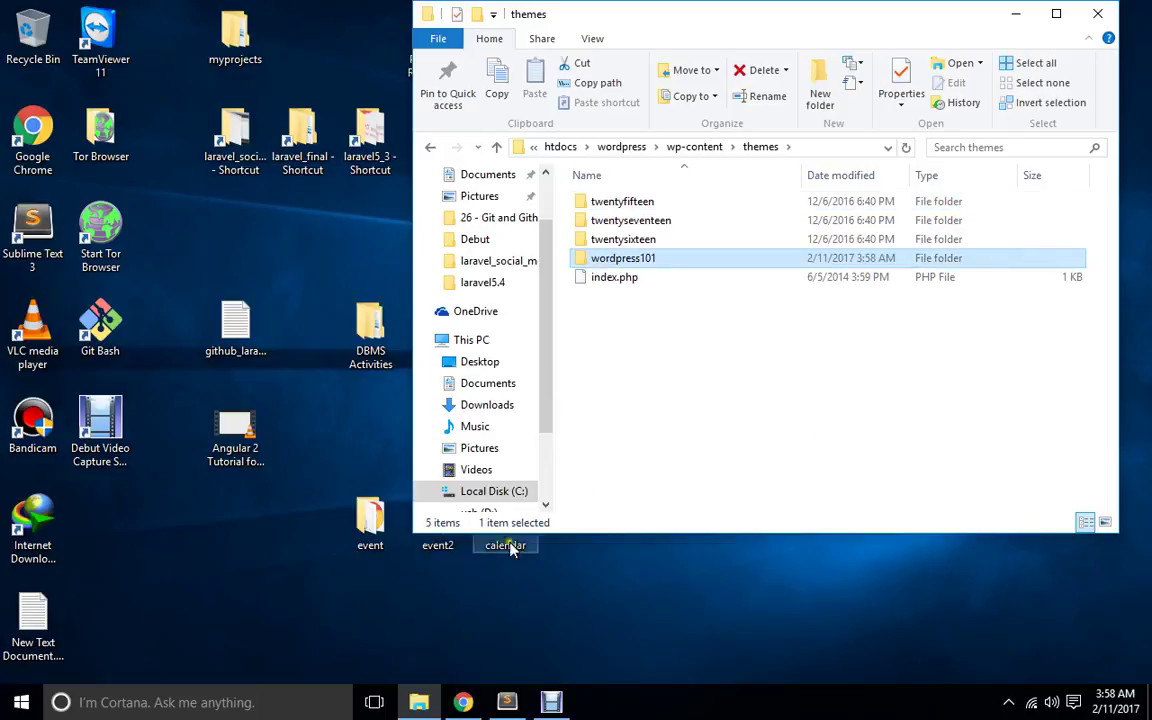
Add the wordpress101 folder from File Explorer to the folder sidebar in Sublime Text.
left_click(507, 703)
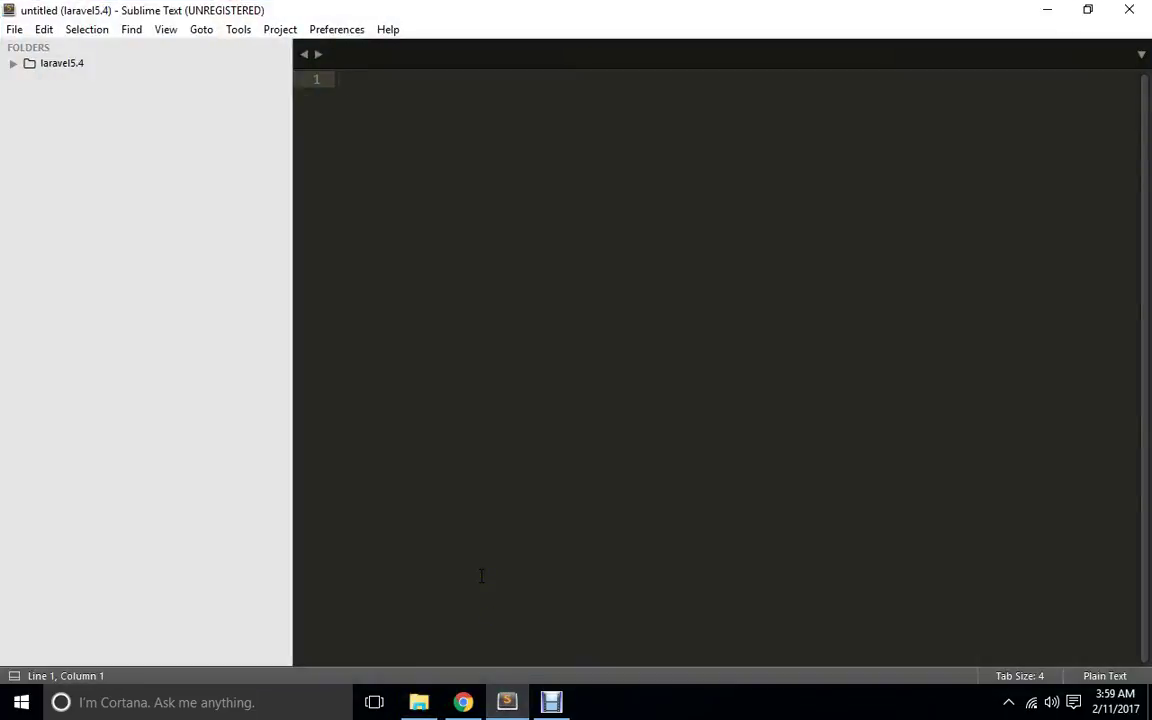
left_click(419, 703)
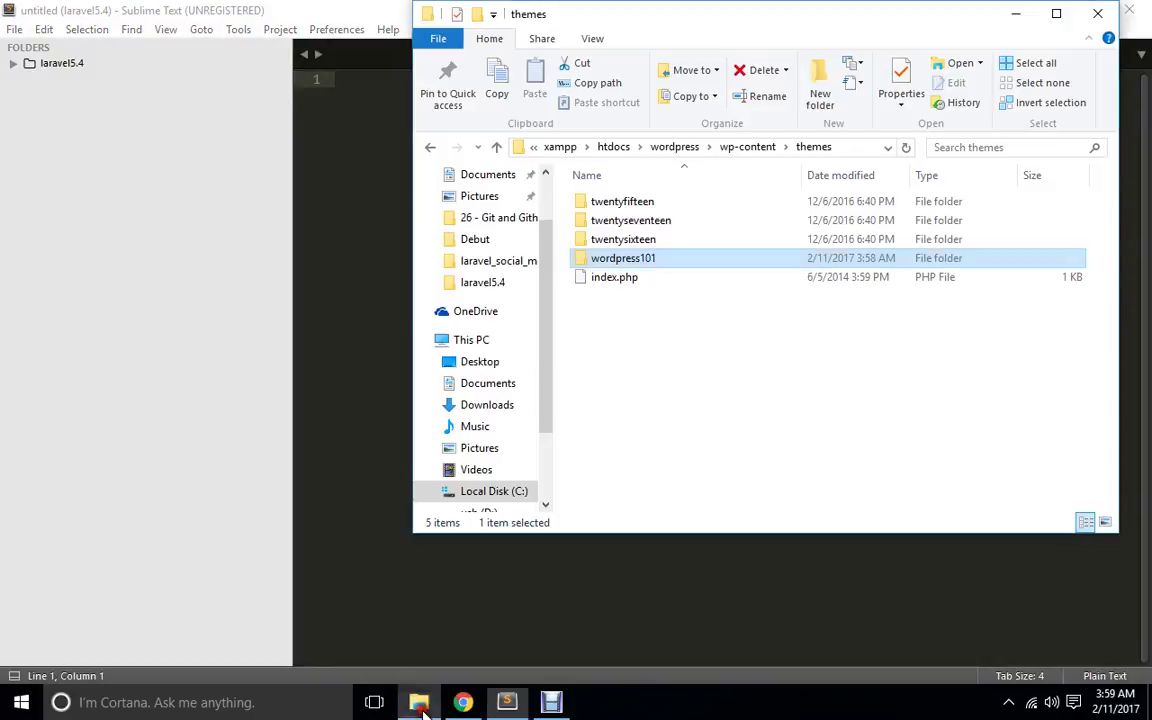
left_click(637, 193)
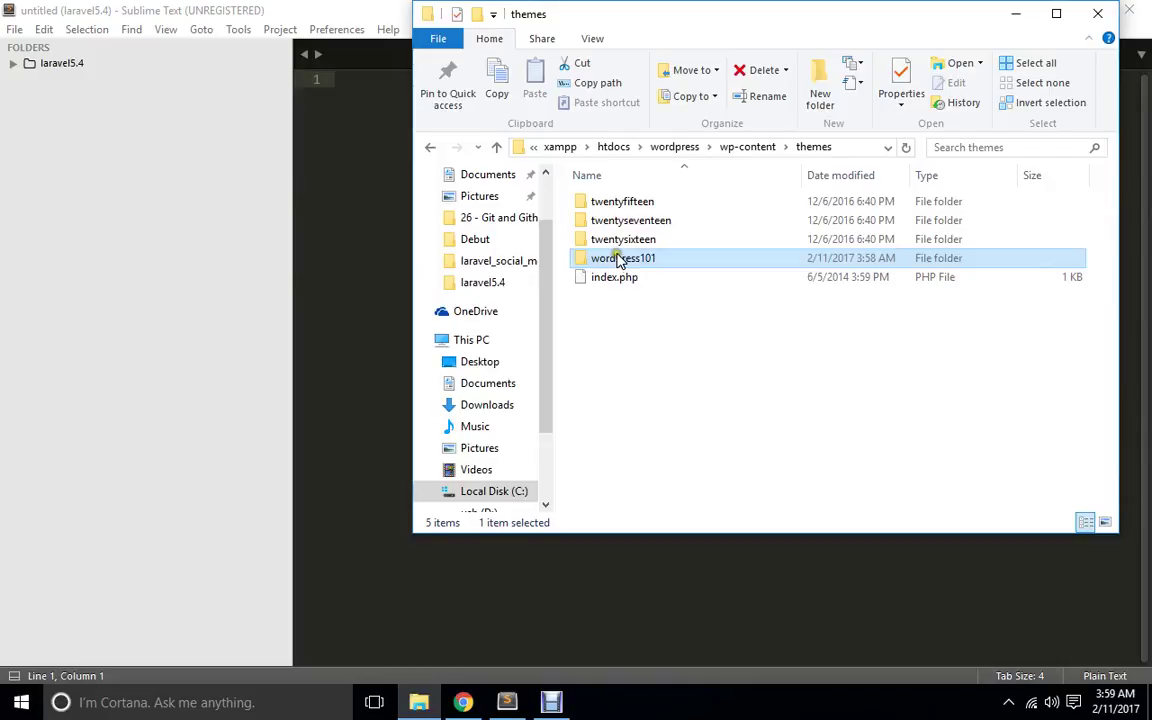
left_click_drag(617, 257, 193, 343)
left_click(761, 342)
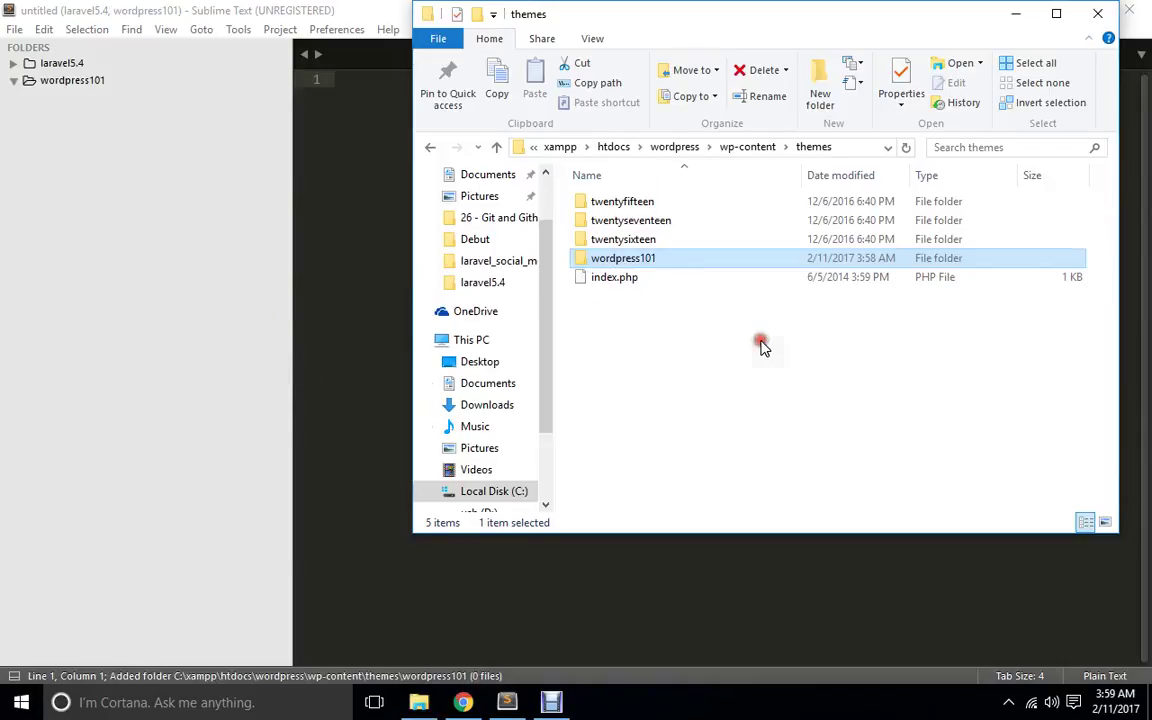
key("alt+Tab")
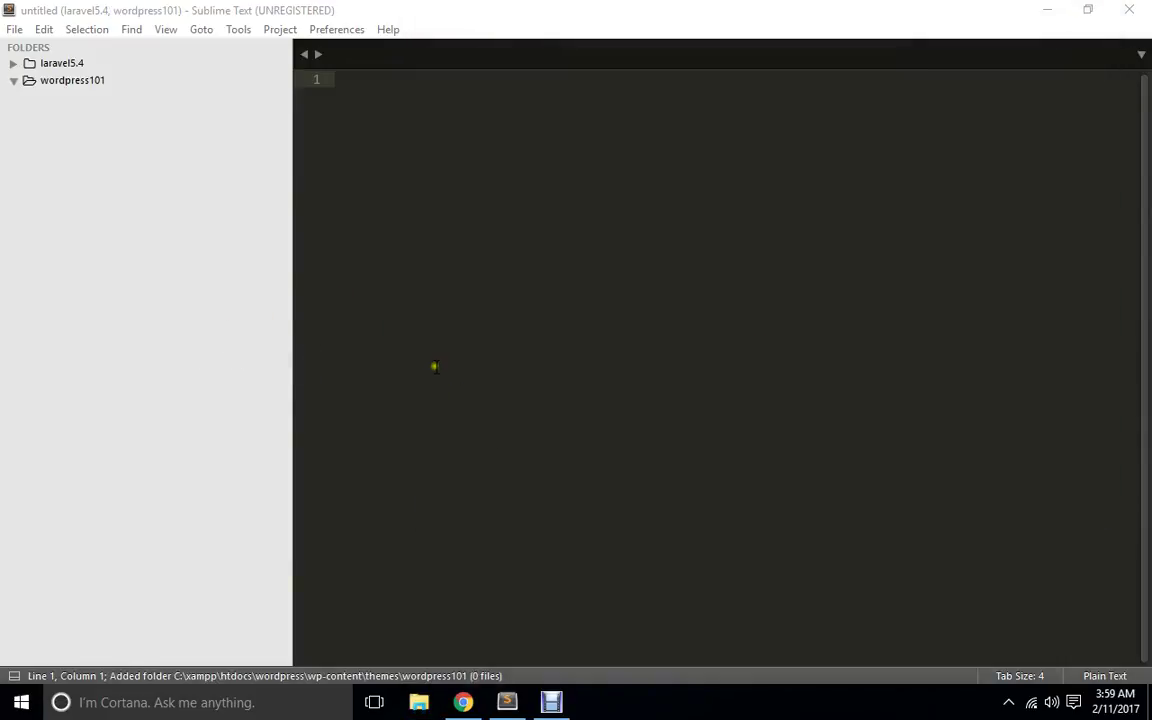
Create a new file in the wordpress101 folder and save it as index.php.
right_click(72, 80)
left_click(125, 93)
key("ctrl+s")
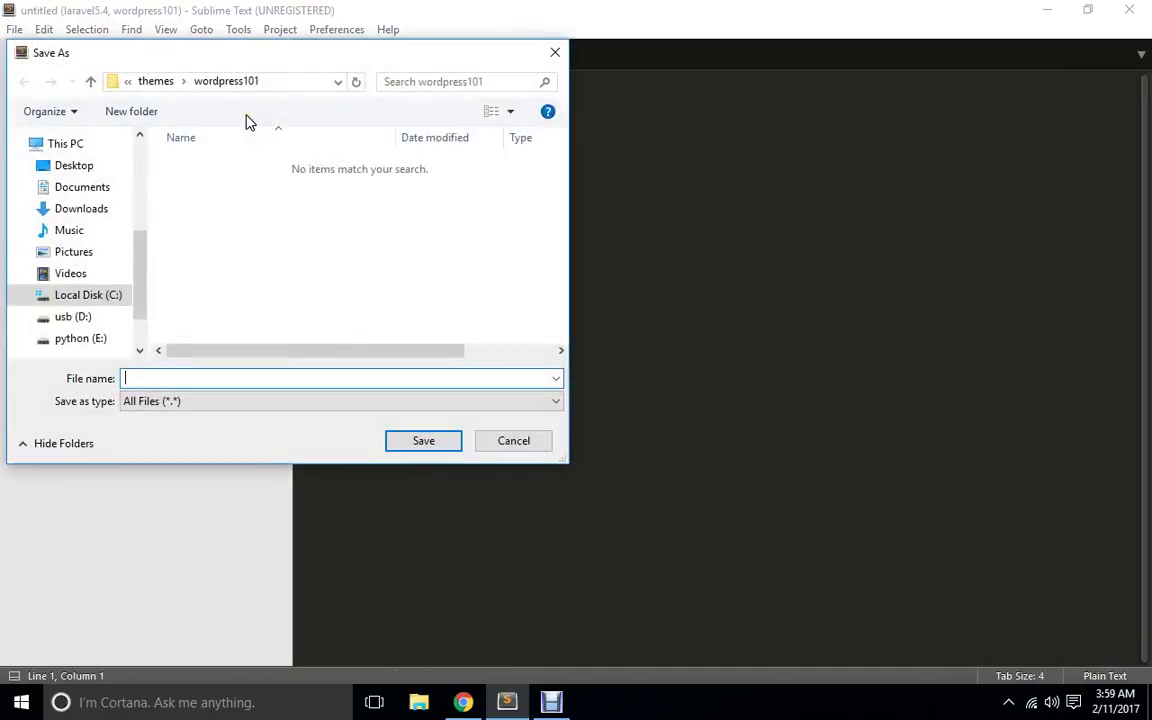
type("index.php")
key("Return")
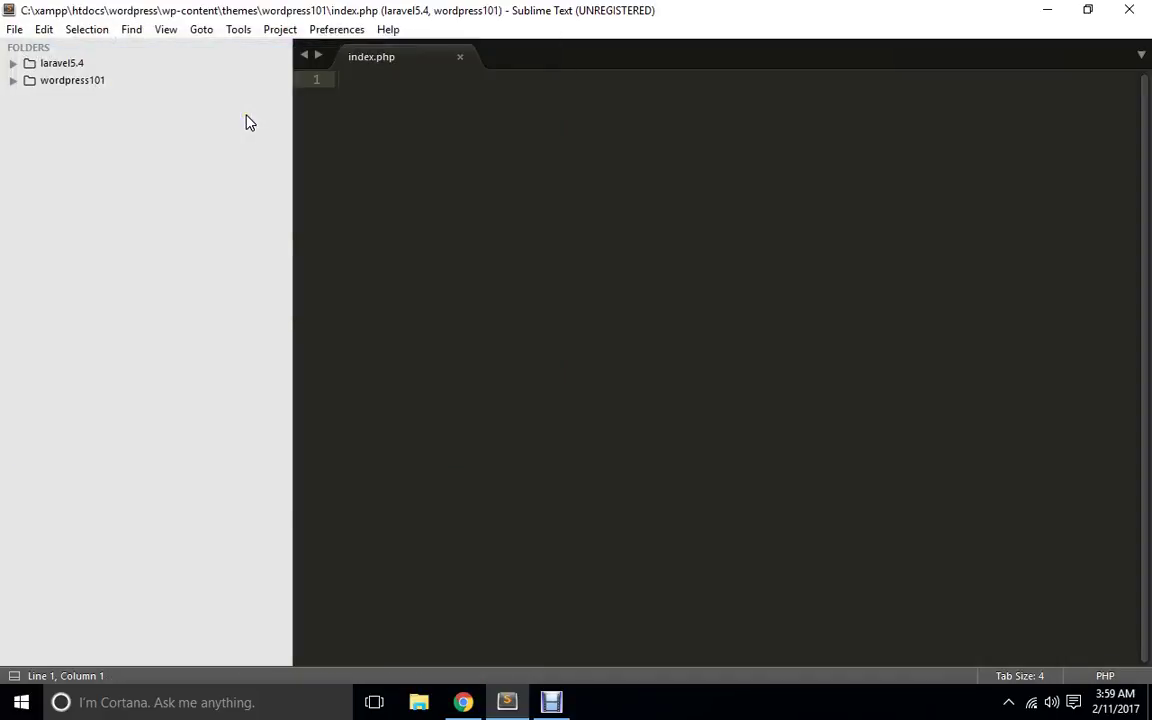
Create a second file in the wordpress101 folder and save it as style.css.
left_click(78, 80)
right_click(78, 82)
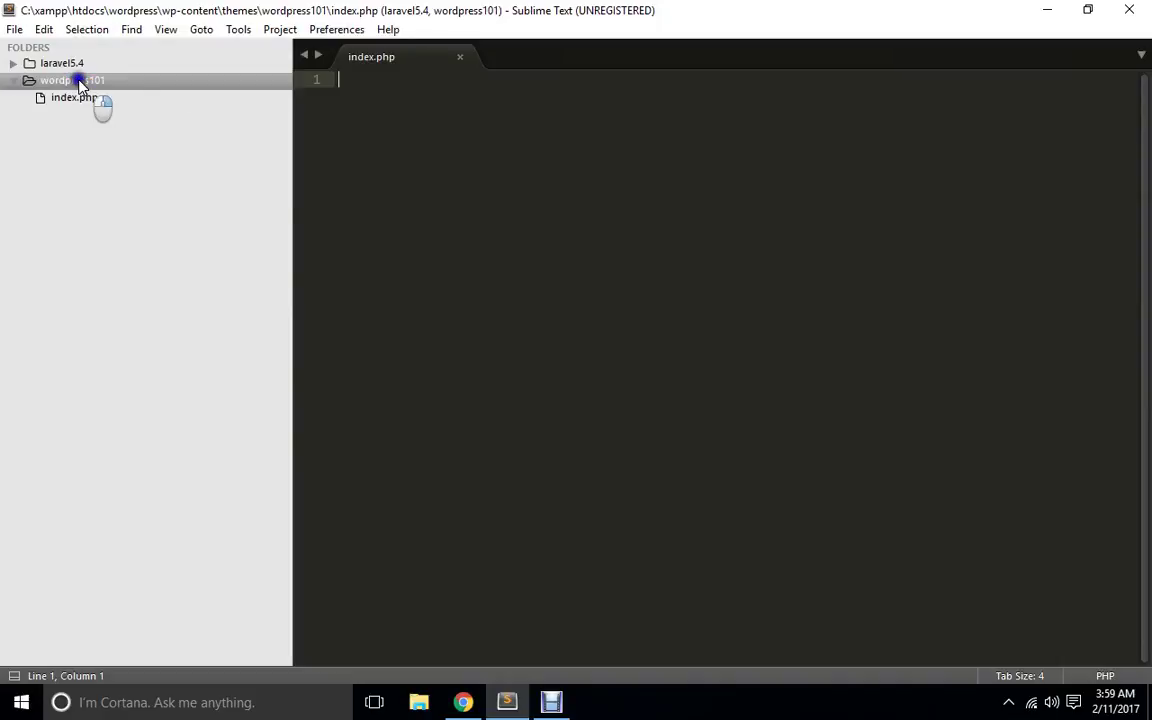
left_click(110, 94)
key("ctrl+s")
type("sty")
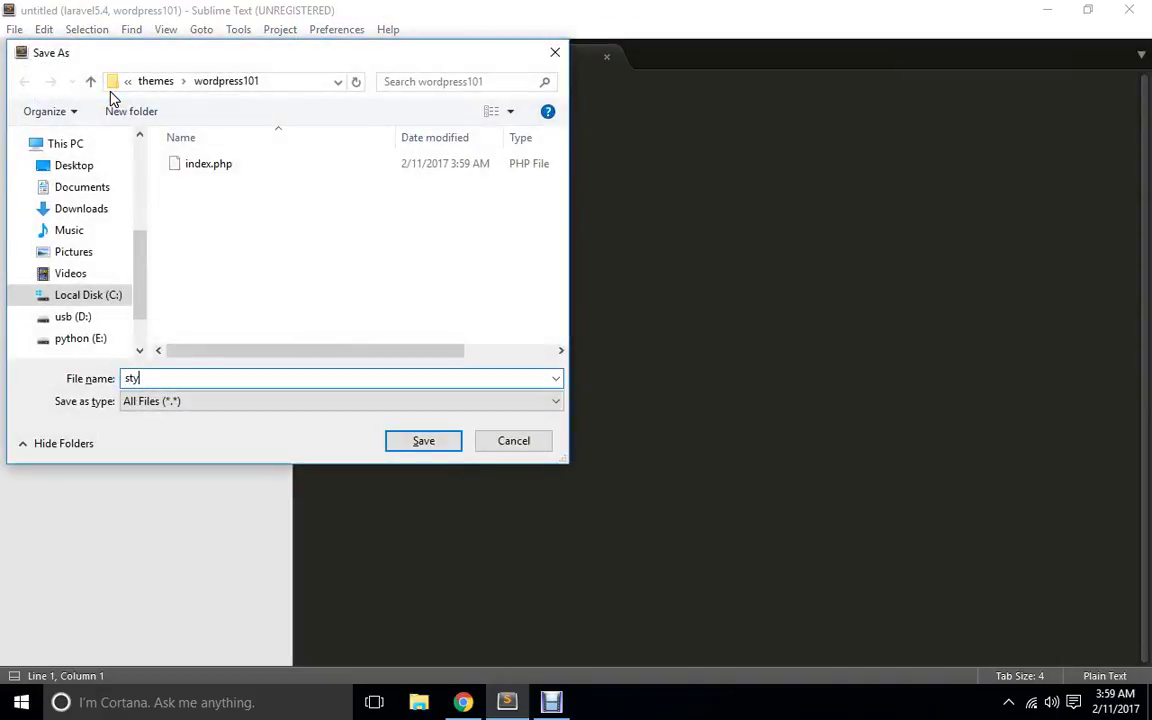
type("le.css")
key("Return")
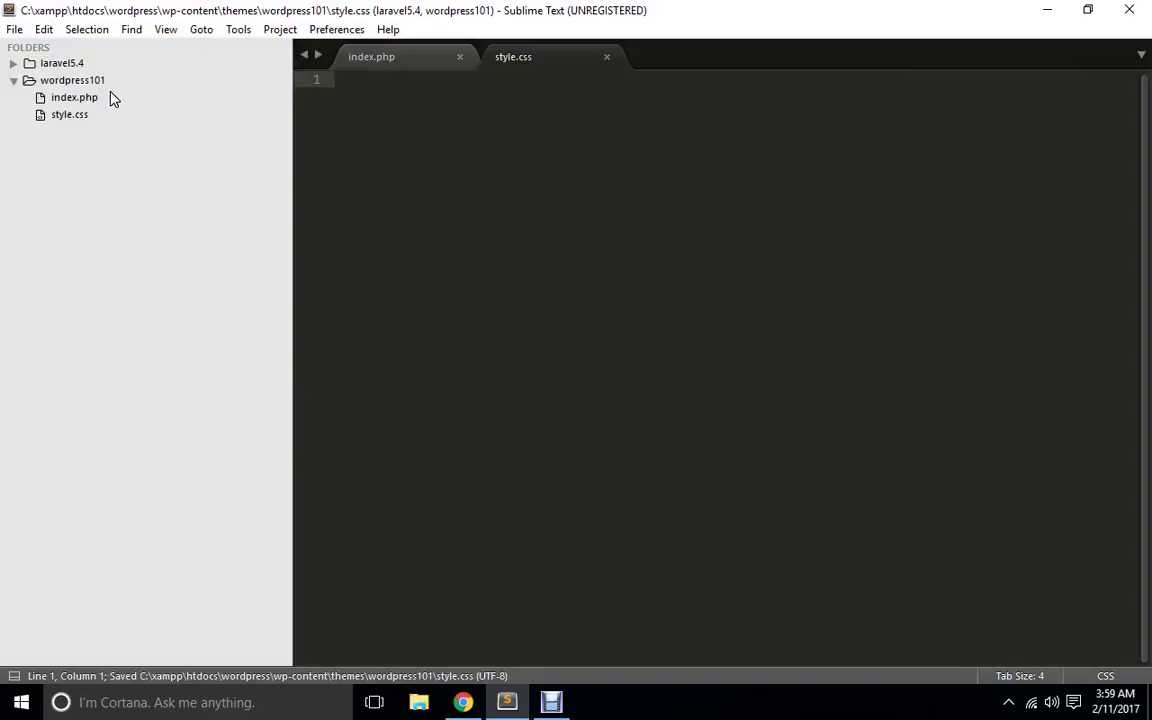
Insert a multi-line /* */ comment block with an empty middle line in style.css and save the file.
type("/**/")
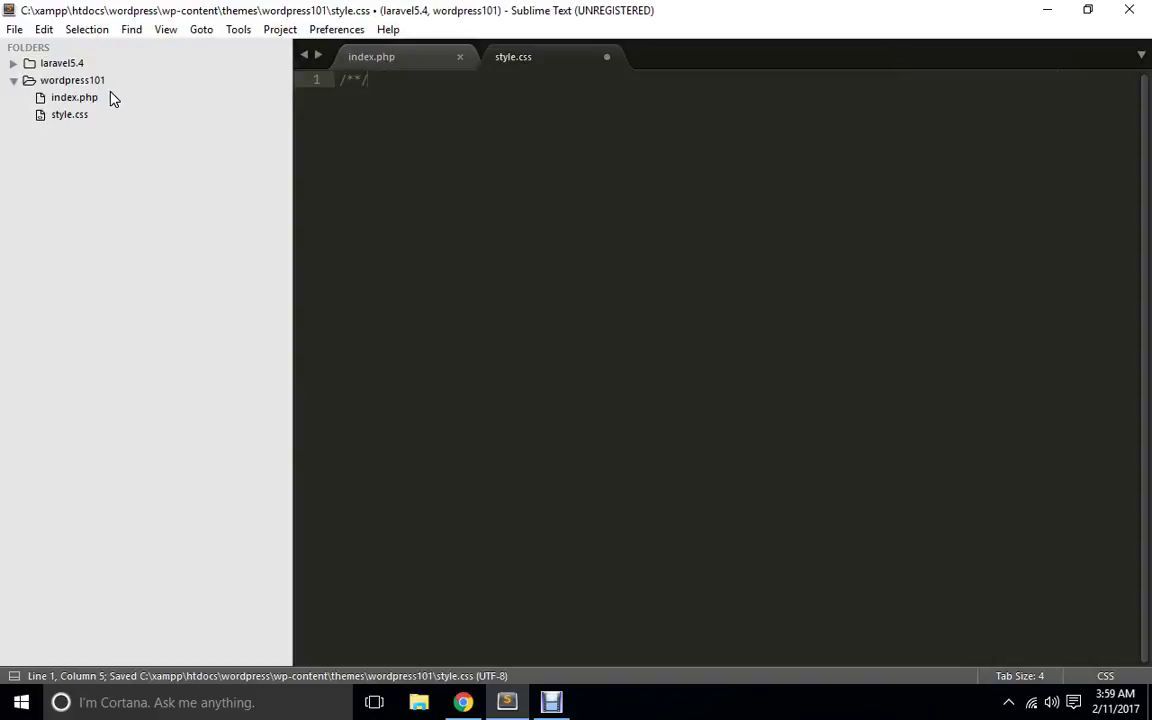
key("Left")
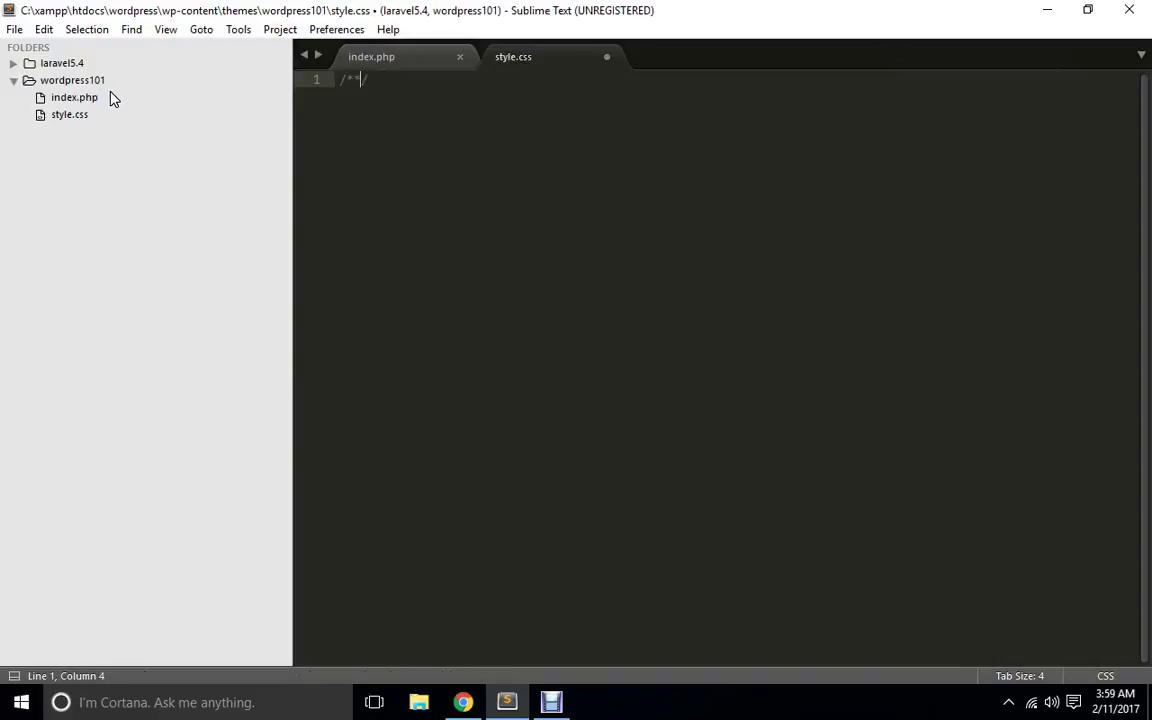
key("Return")
key("Return")
key("ctrl+s")
key("Up")
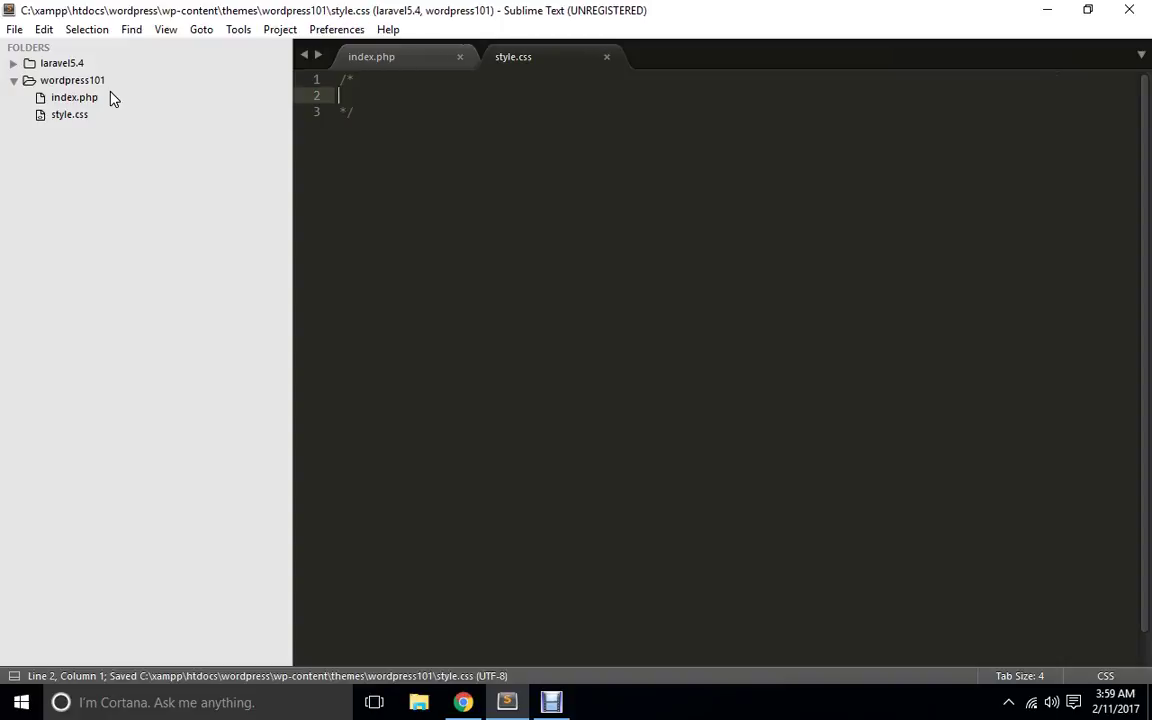
Write the line "Theme Name: Wordpress 101 basic theme for bloggers" inside the style.css comment block.
type("Theme")
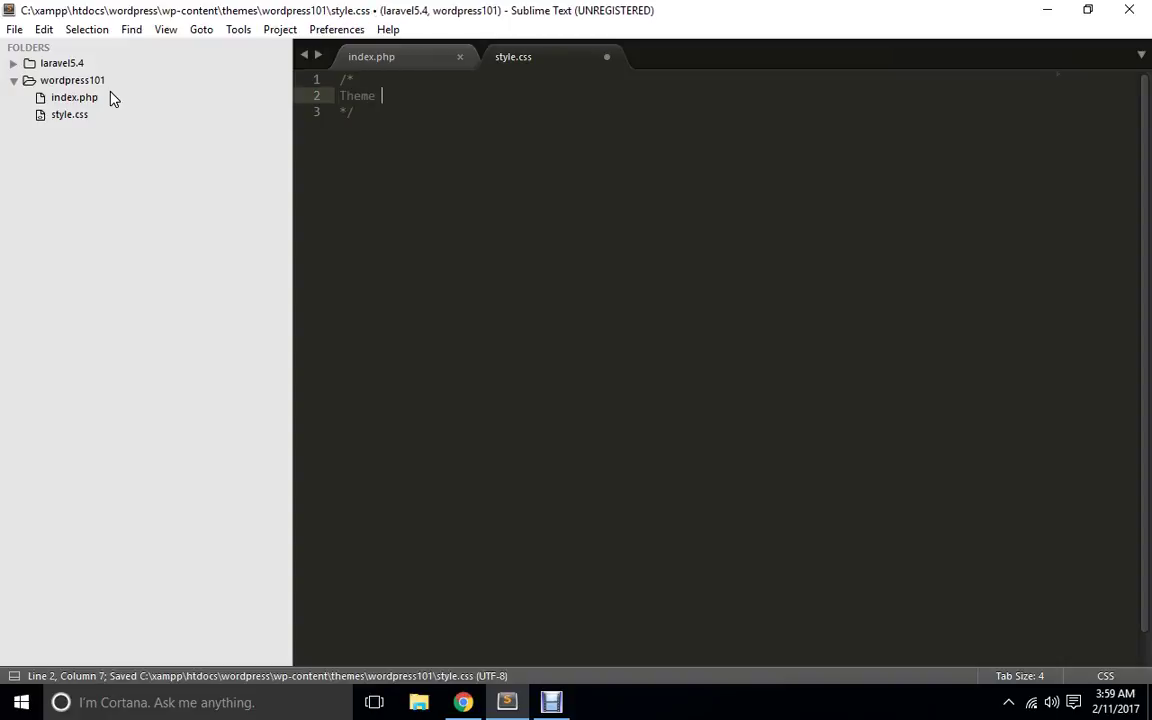
type(" name:;")
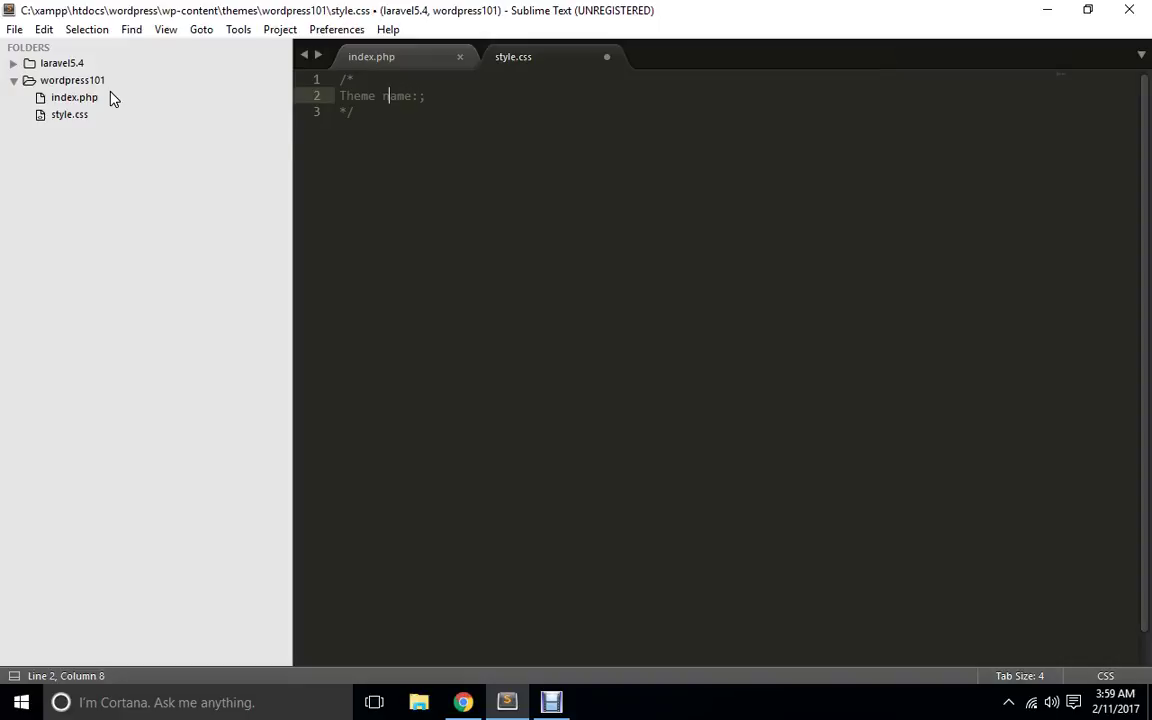
key("BackSpace")
type("N")
key("Right")
key("Right")
key("Right")
key("Right")
key("Right")
key("BackSpace")
type("Wordpress 101 basic them")
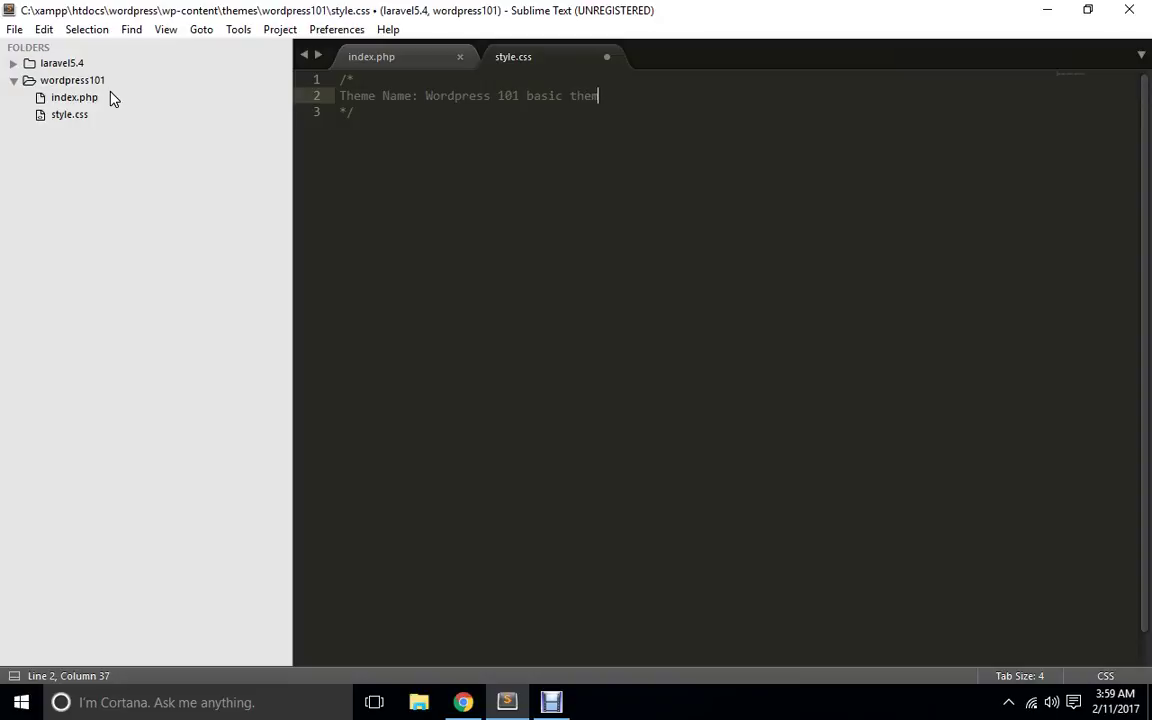
type("e for bloggers")
key("Return")
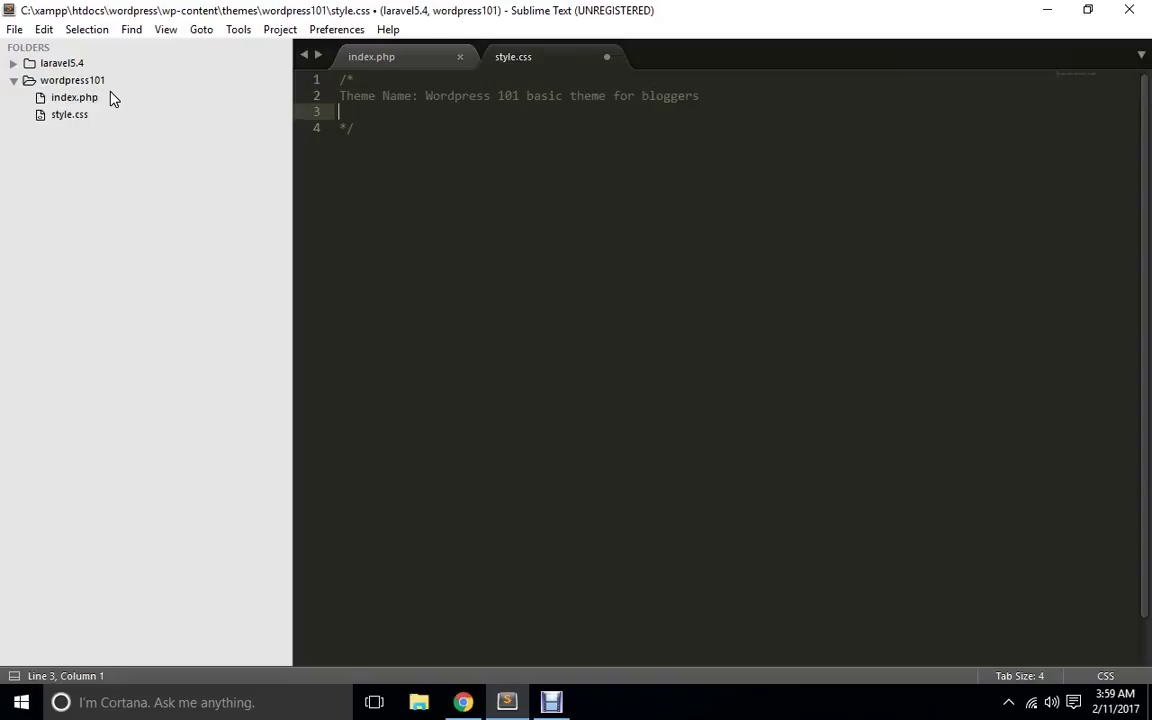
Add the line "Author: Pinoy Web Developer" below the theme name in the comment block.
type("Author: Pino y WebD")
key("BackSpace")
type("Developer")
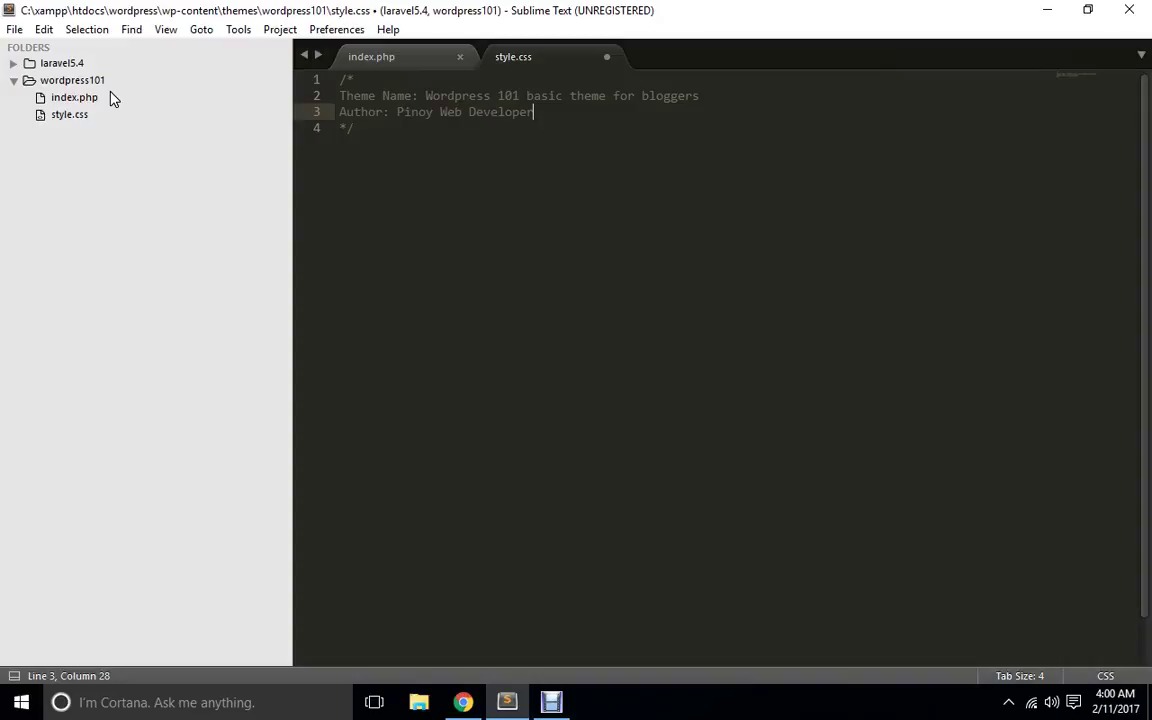
key("Return")
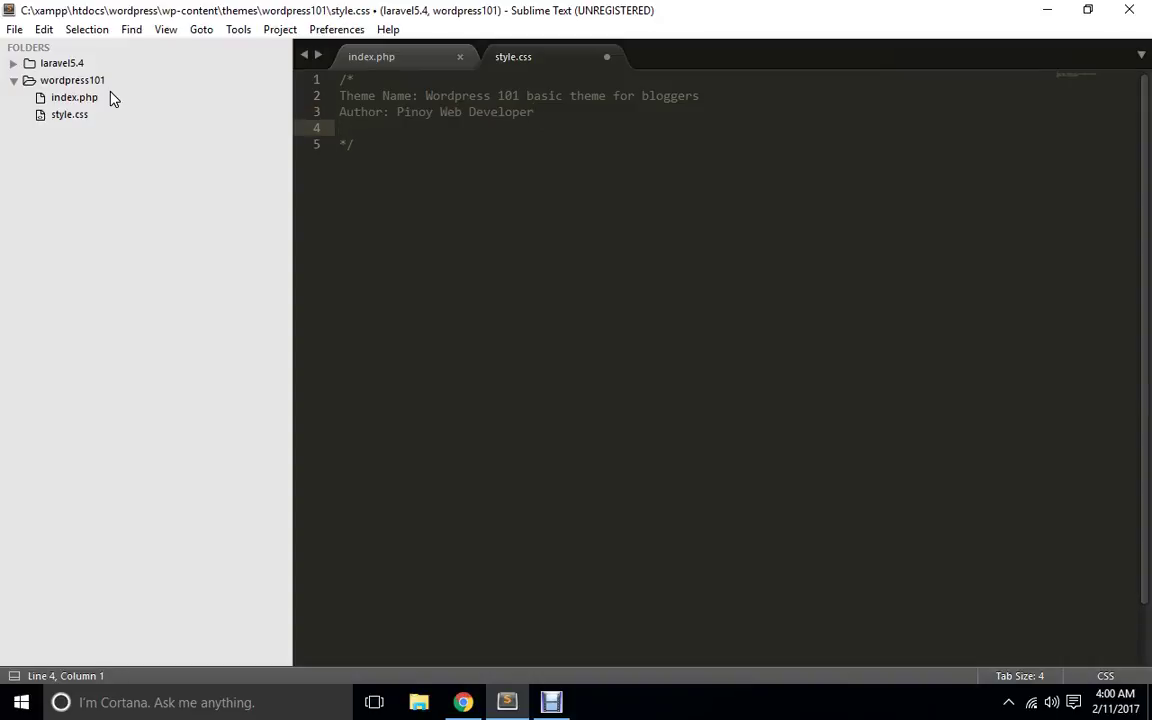
type("Author ur")
key("BackSpace")
key("BackSpace")
type("URI:")
left_click(462, 702)
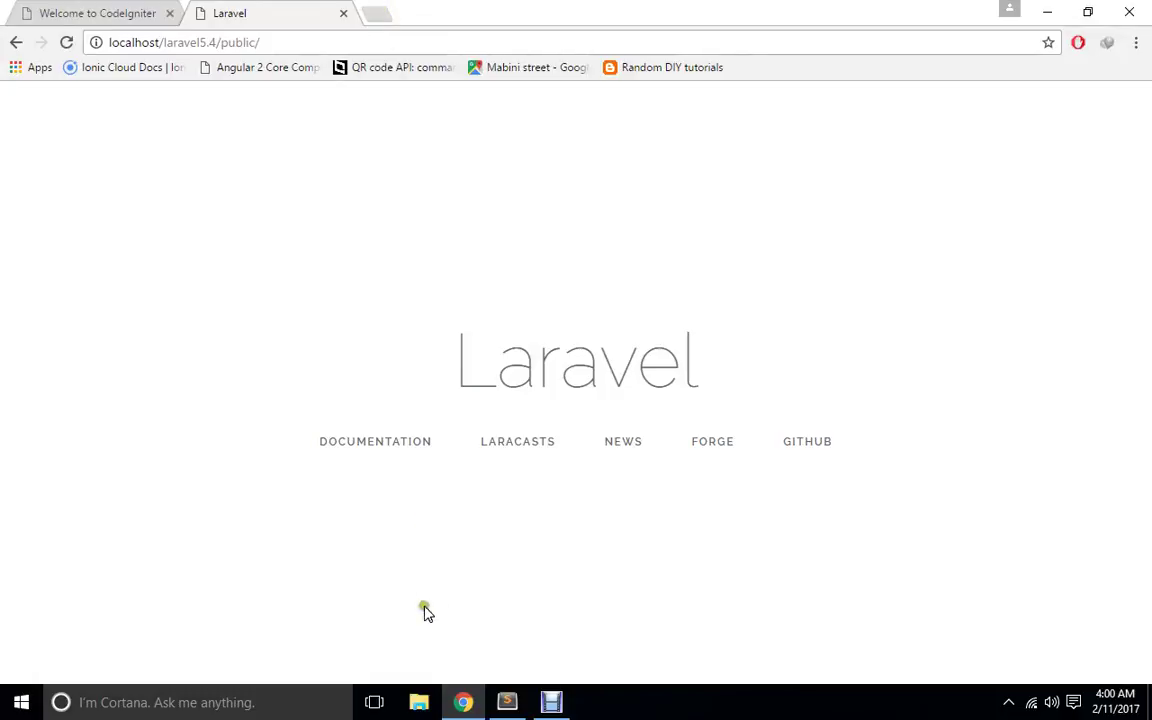
left_click(507, 702)
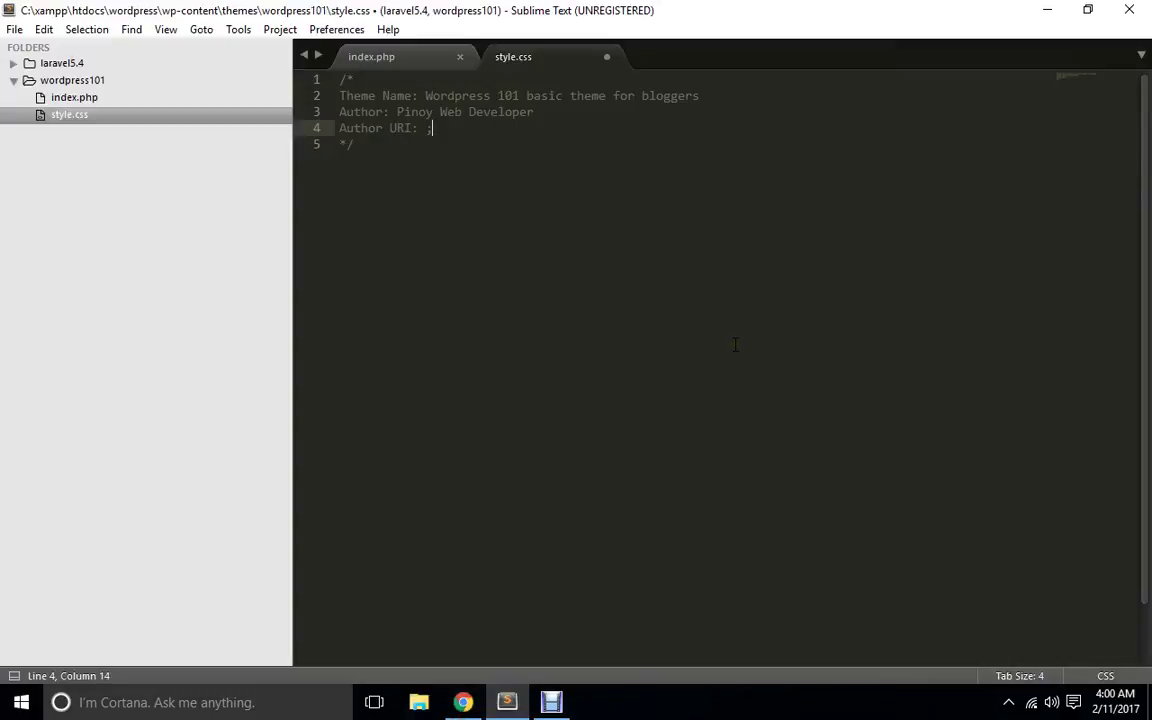
key("BackSpace")
type("www.google.com")
Add the line "Version: 1.0" below the author URI, without a trailing semicolon.
key("Return")
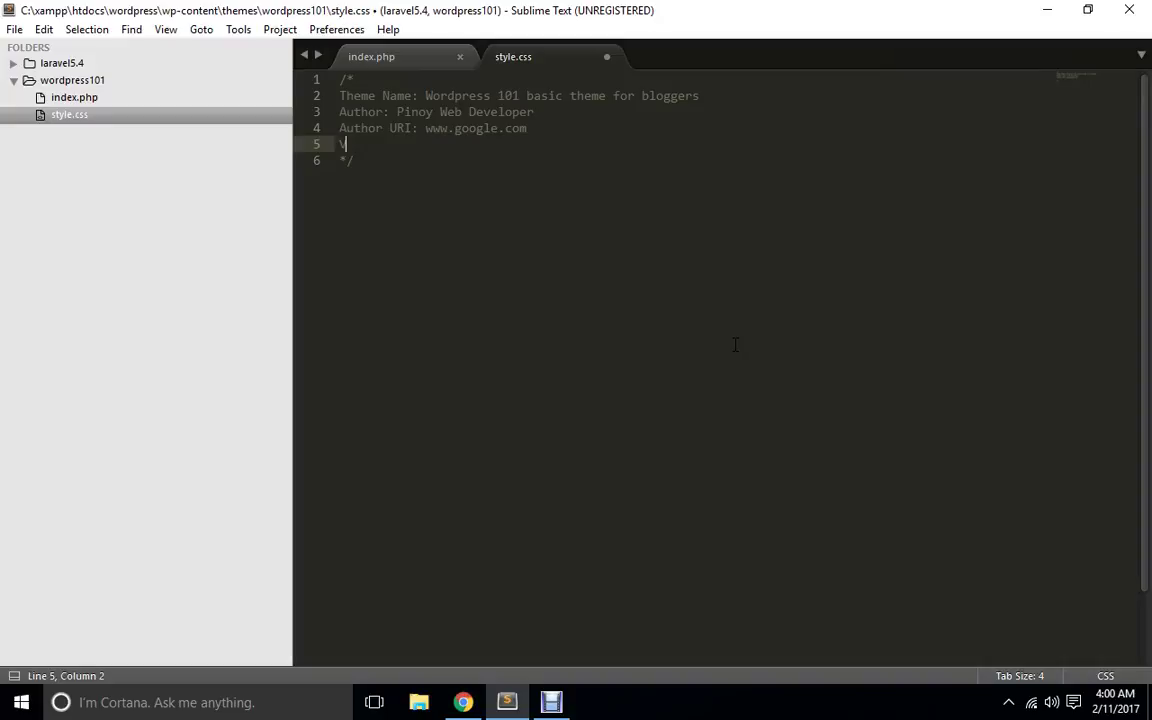
type("Version: 1.0;")
key("ctrl+s")
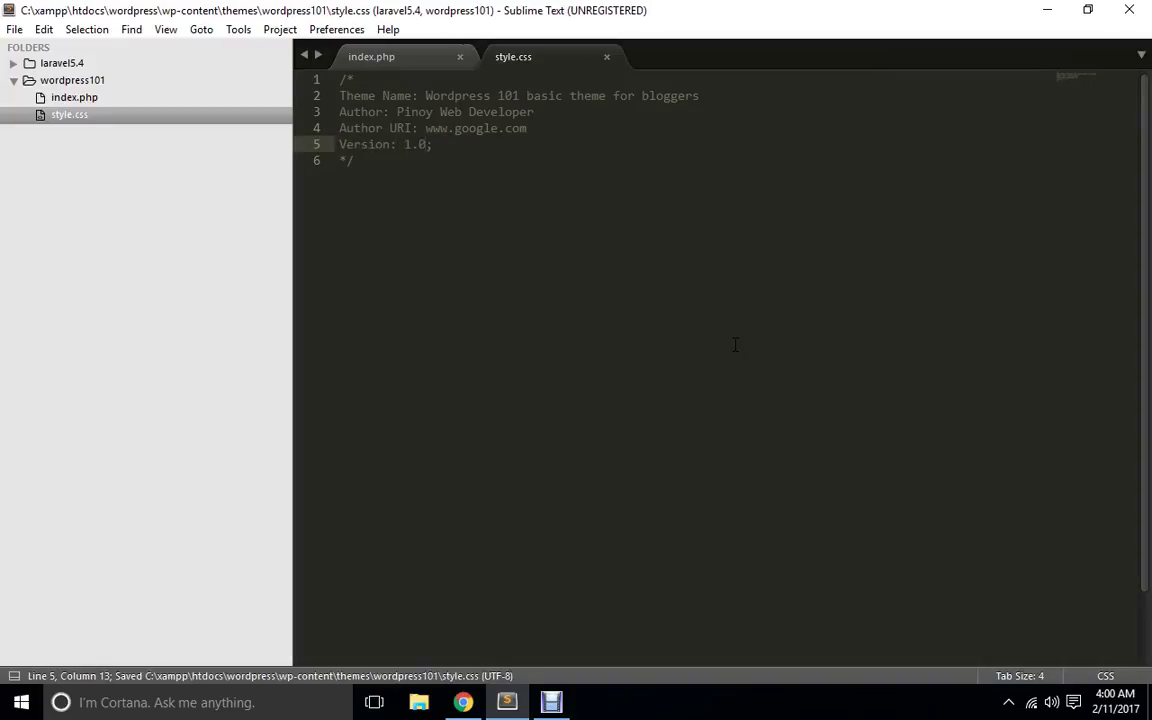
key("BackSpace")
Add the line "Description: These will be my first wordpress theme tutorials." below the version, save style.css and decline the licence purchase.
key("Return")
type("De")
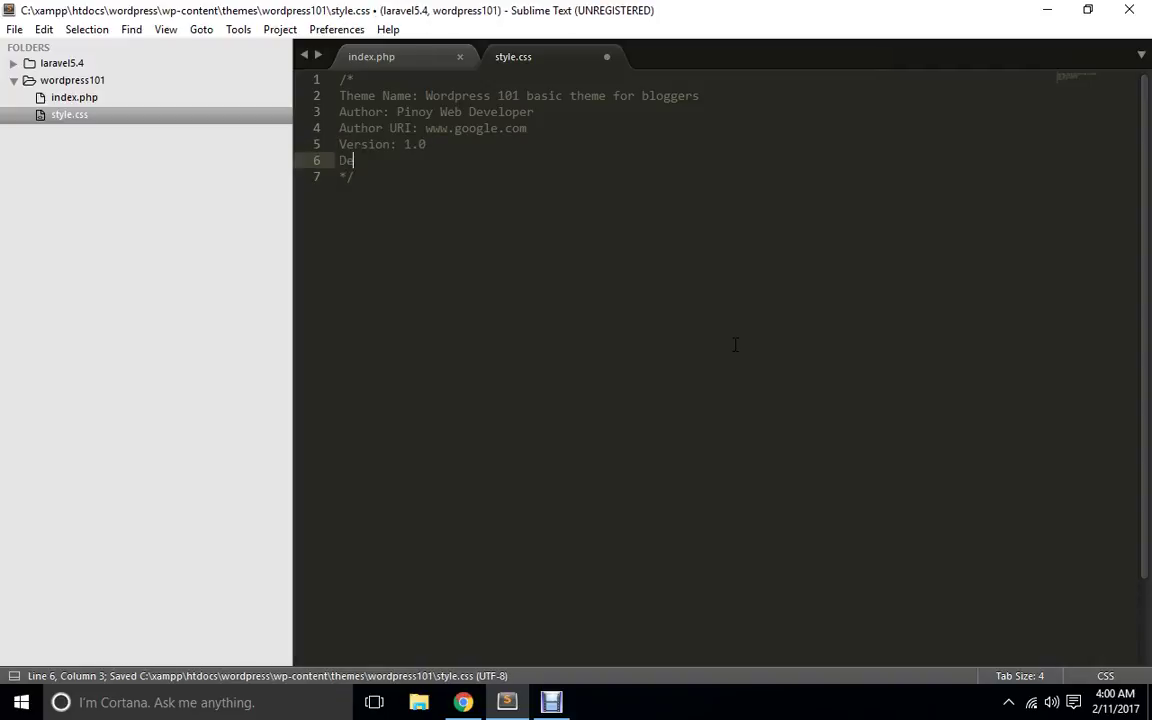
type("scription:;")
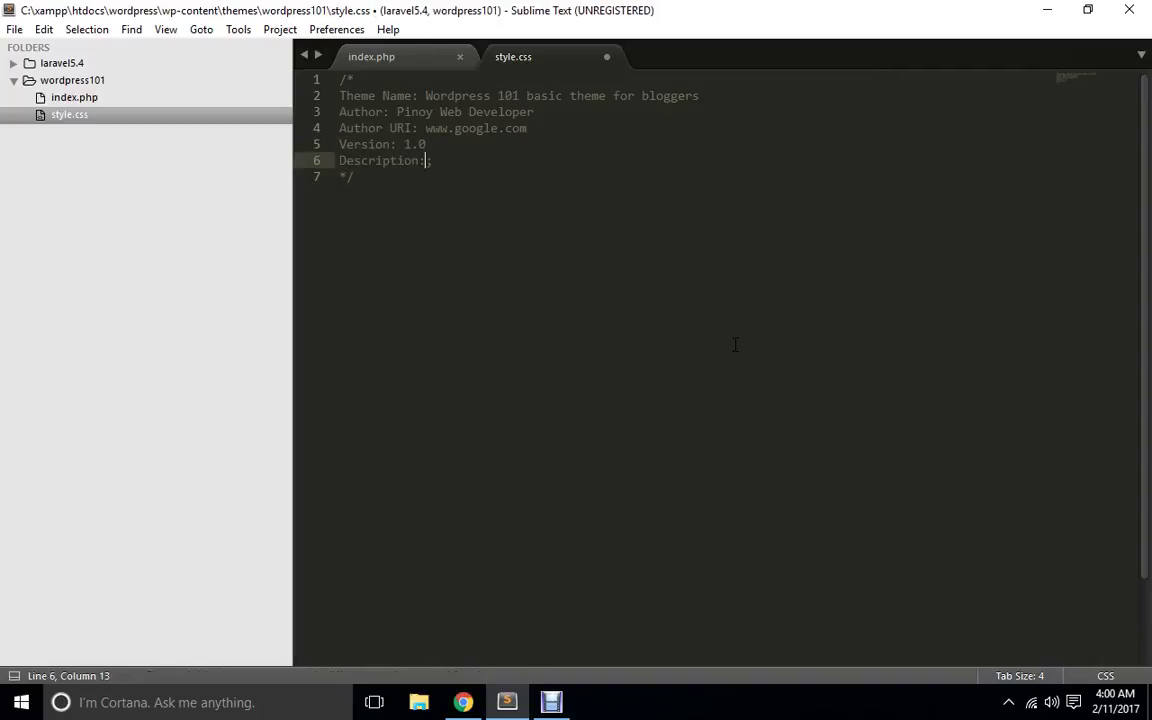
key("Delete")
type("The")
type("se will be my firs")
type("t")
key("BackSpace")
type("my first ")
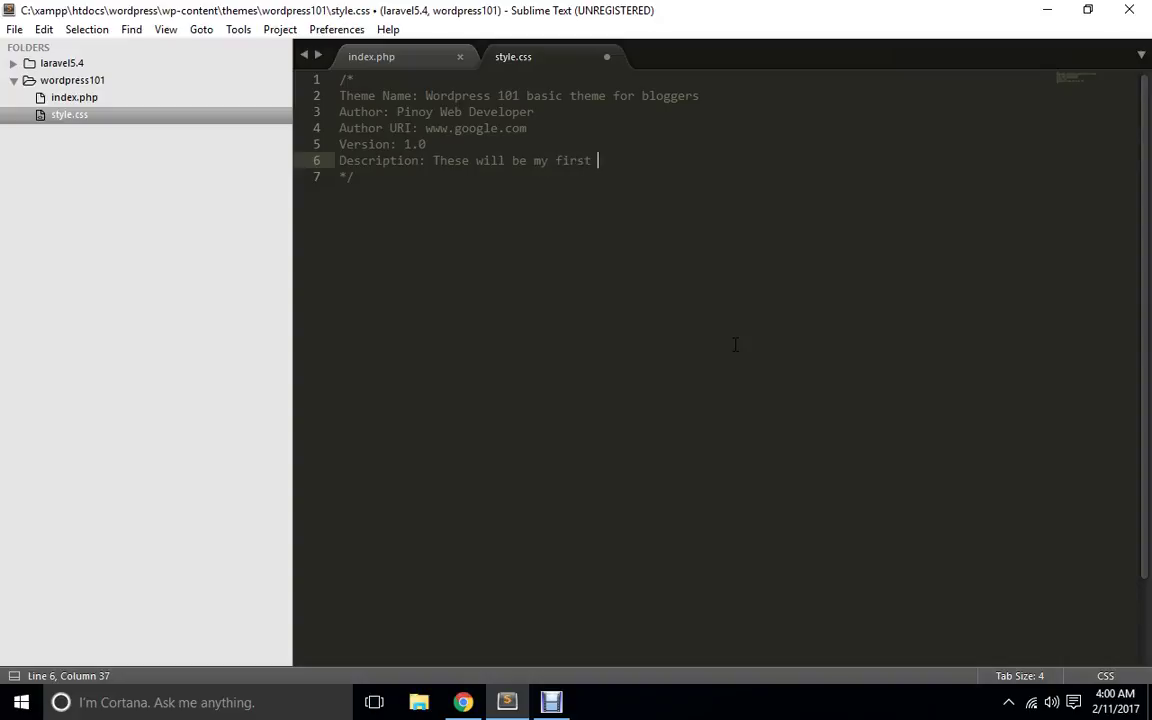
type("wordpress theme tutorials.")
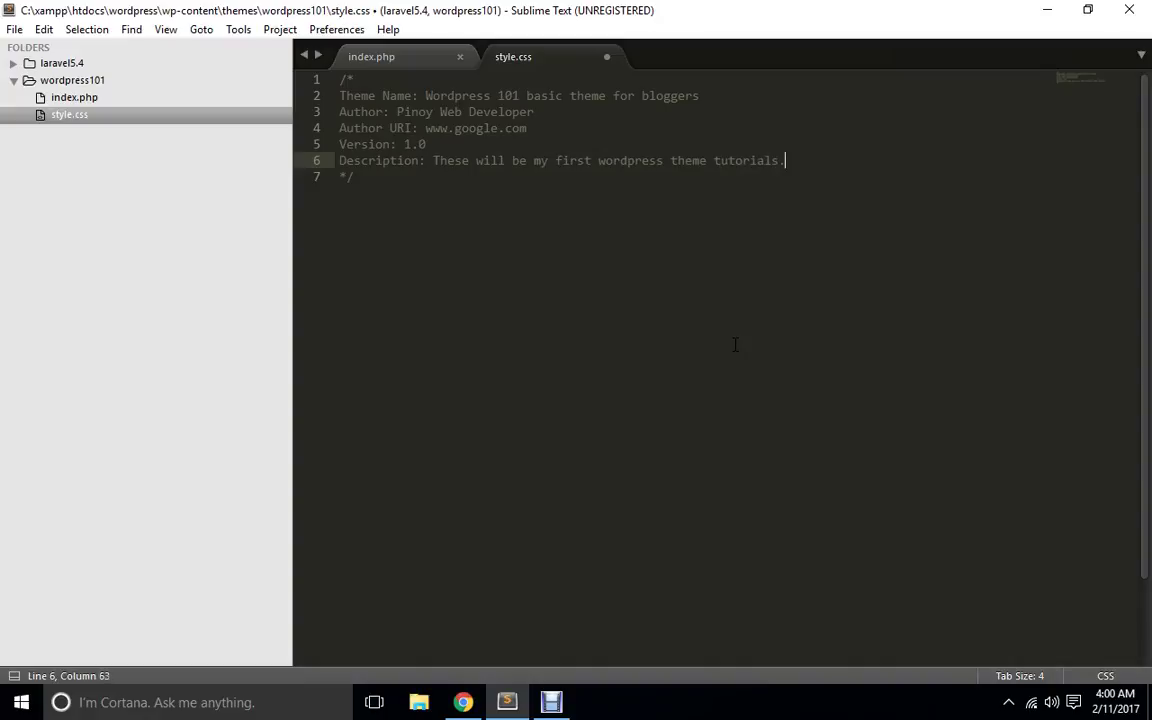
key("ctrl+s")
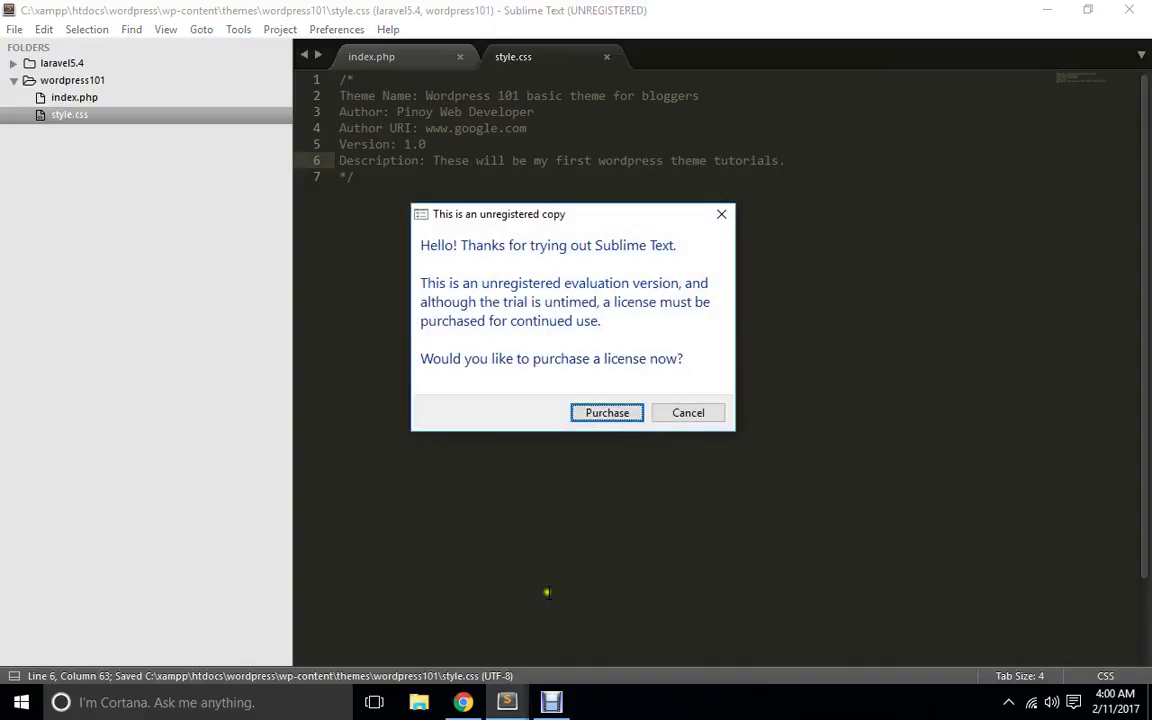
left_click(673, 413)
Switch to Chrome and open the local WordPress site at localhost/wordpress/ in a new tab.
left_click(460, 697)
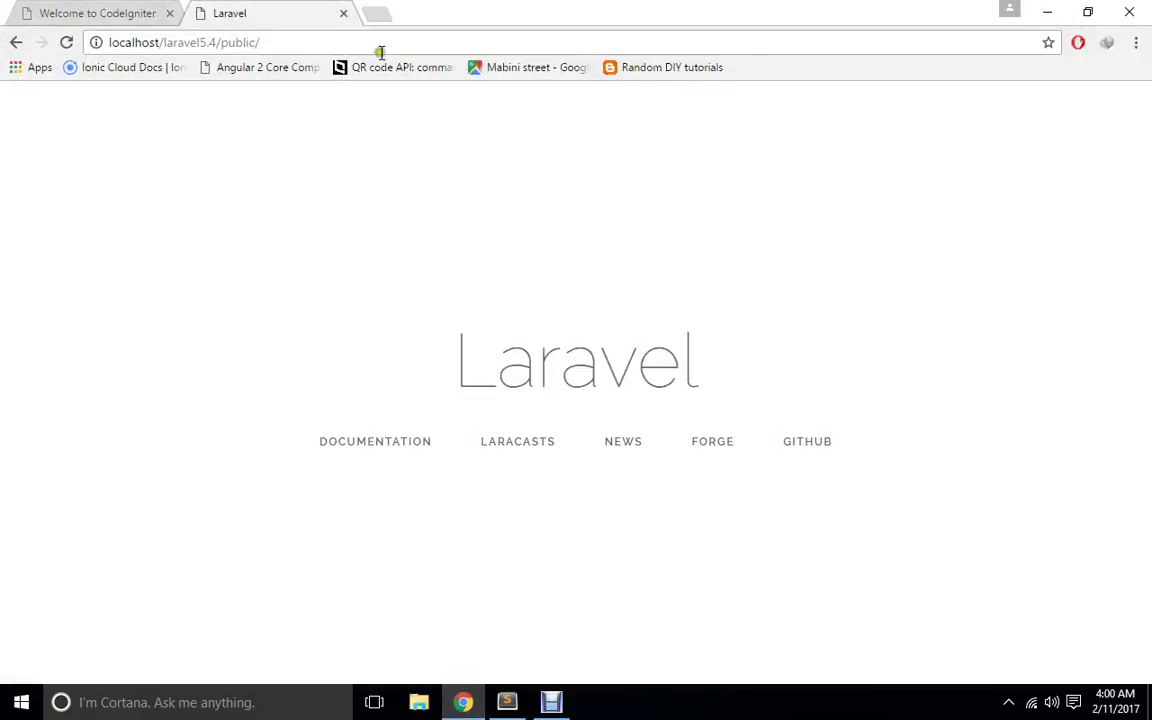
left_click(373, 16)
type("lo")
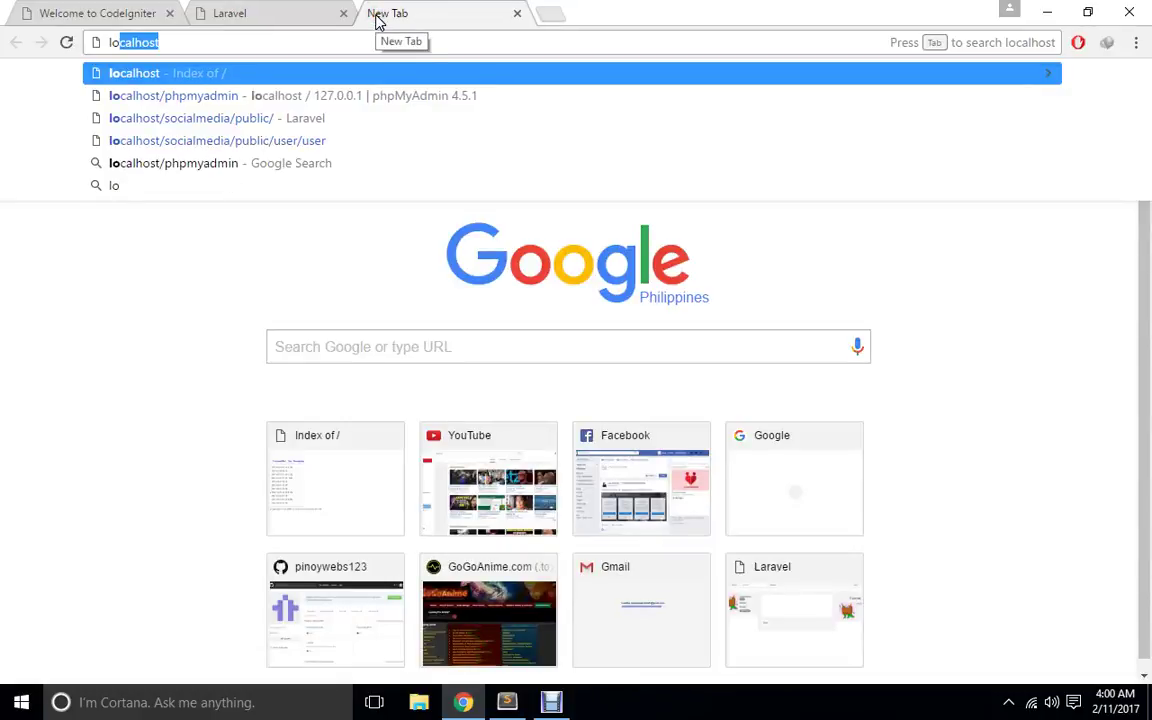
type("calhost/w")
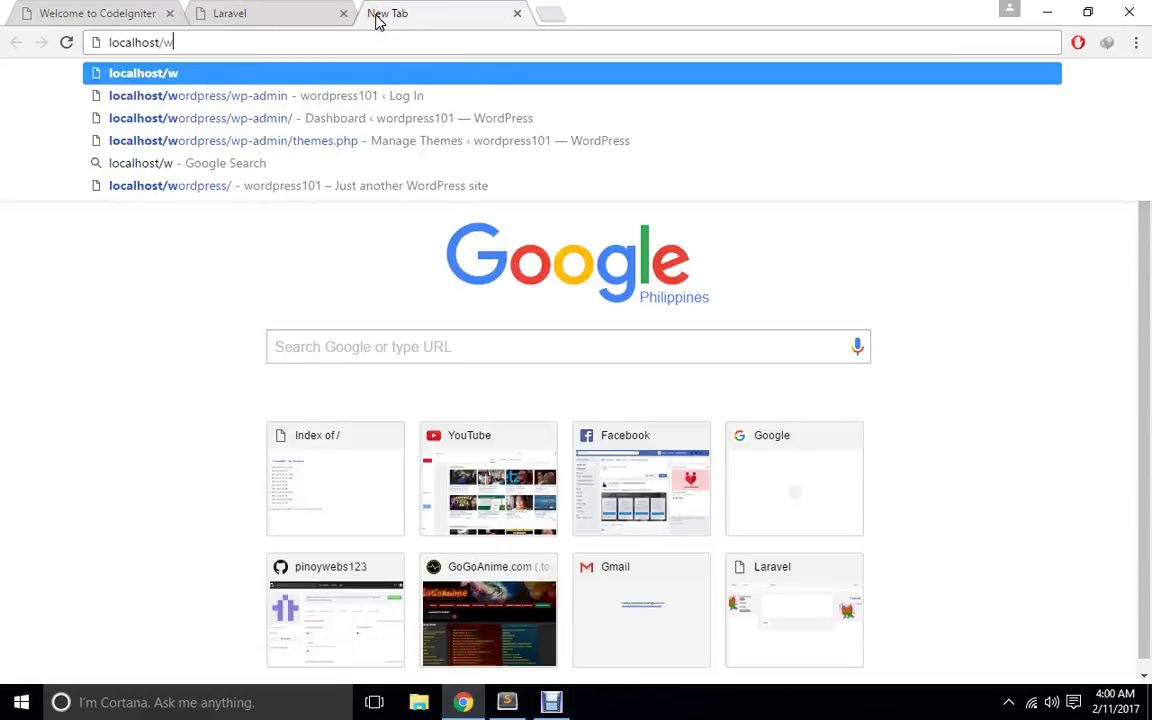
key("Down")
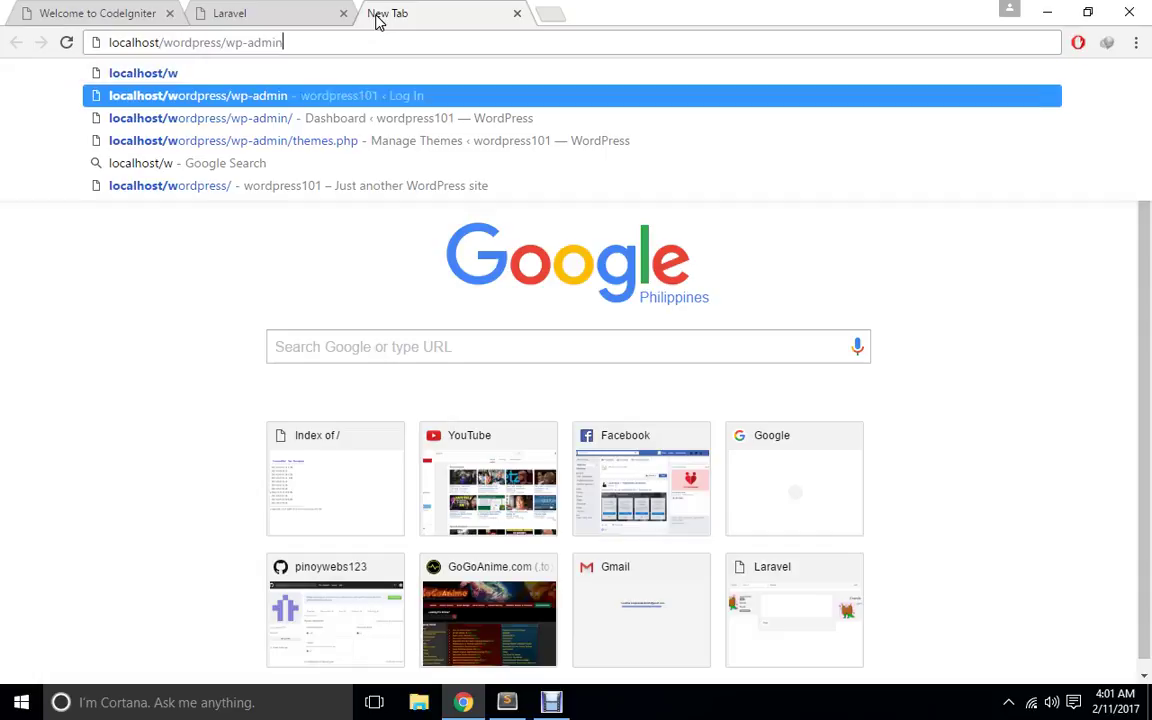
key("BackSpace")
key("BackSpace")
key("BackSpace")
key("BackSpace")
key("BackSpace")
key("BackSpace")
key("BackSpace")
key("BackSpace")
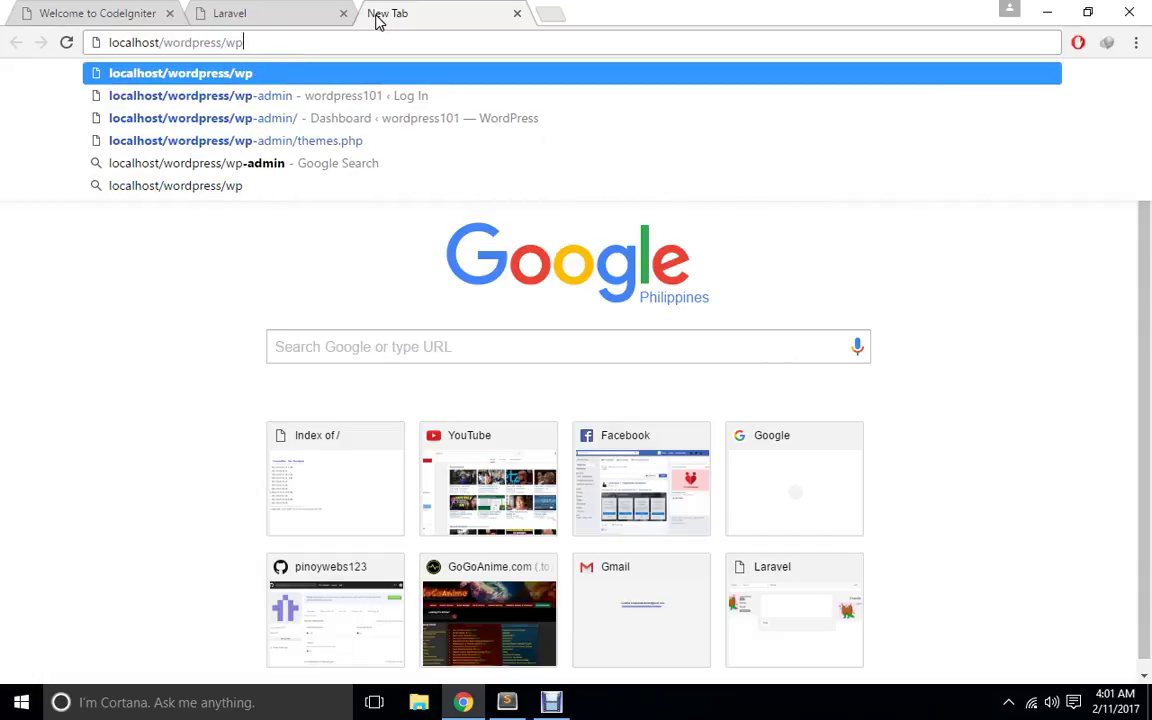
key("Return")
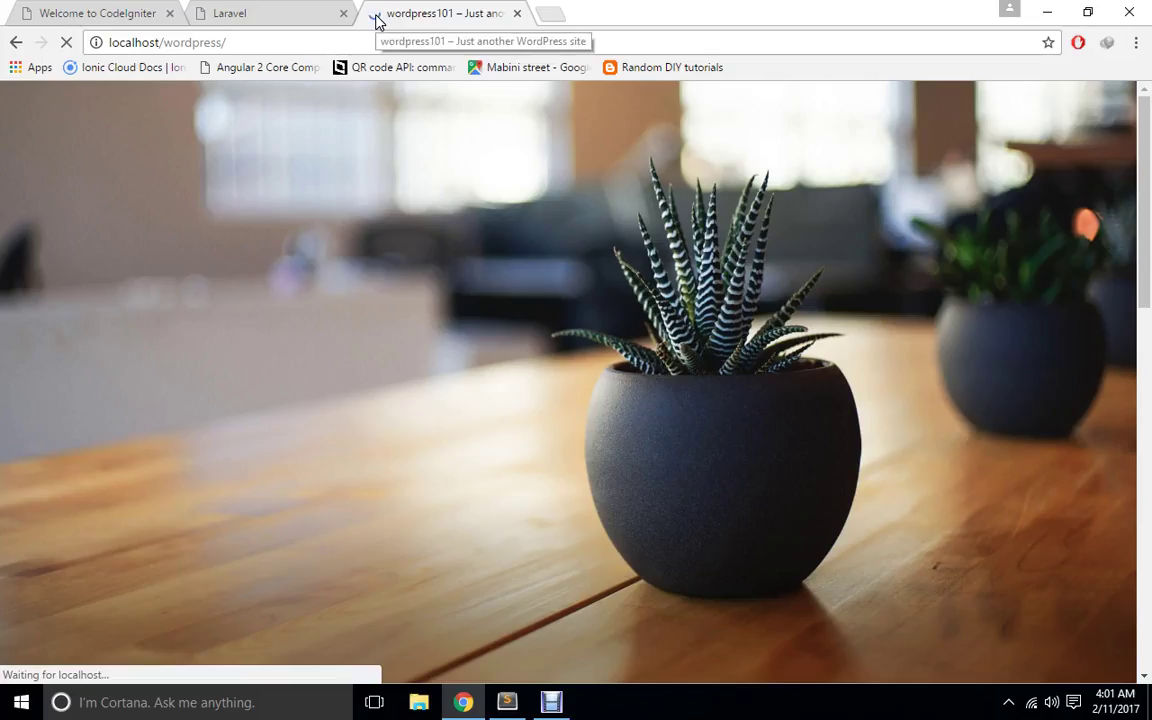
Go to the WordPress admin dashboard at localhost/wordpress/wp-admin.
left_click(300, 41)
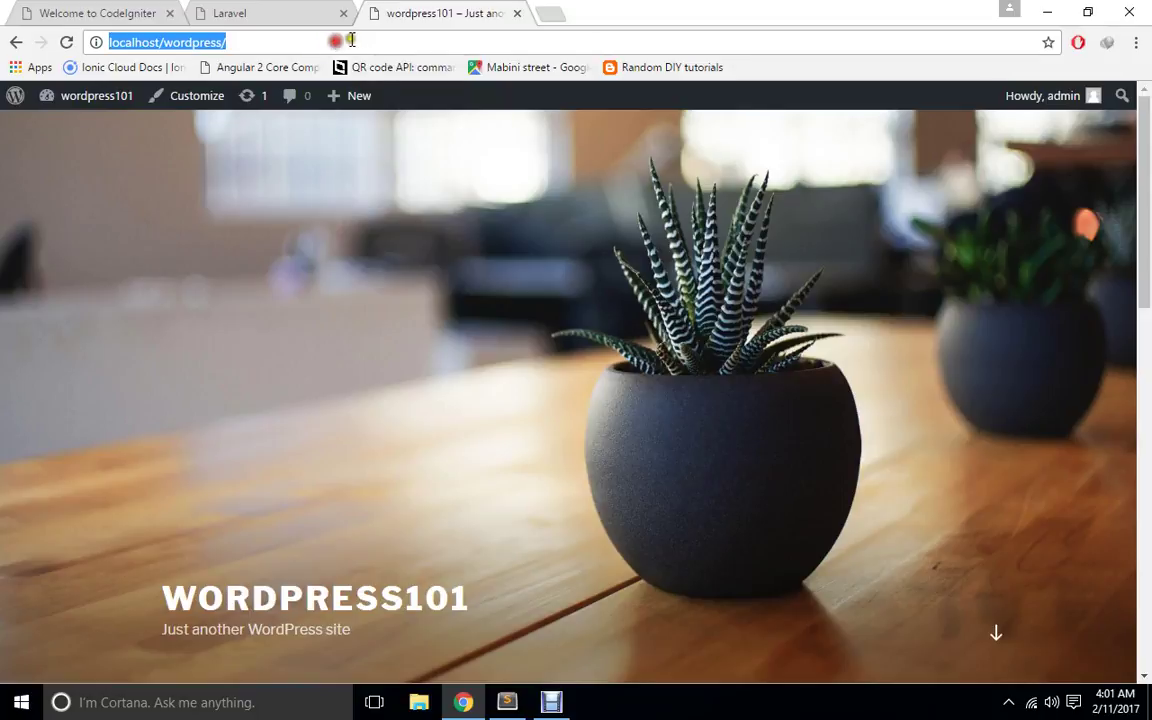
left_click(320, 40)
type("p")
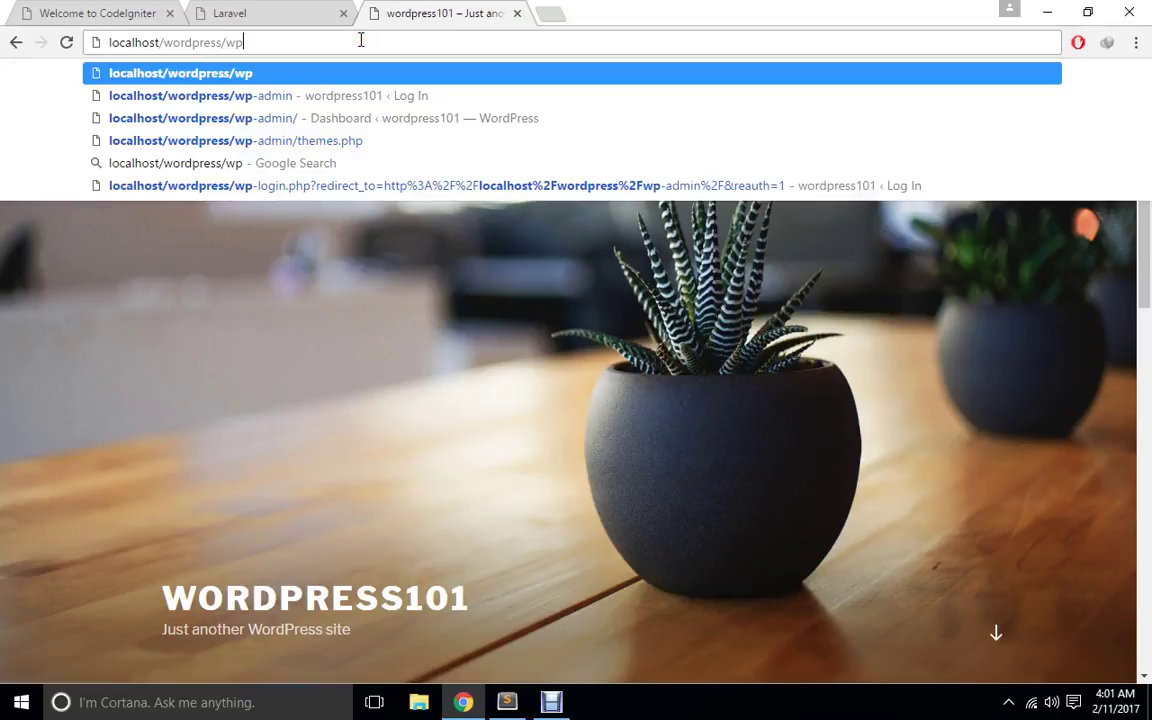
key("Down")
key("Return")
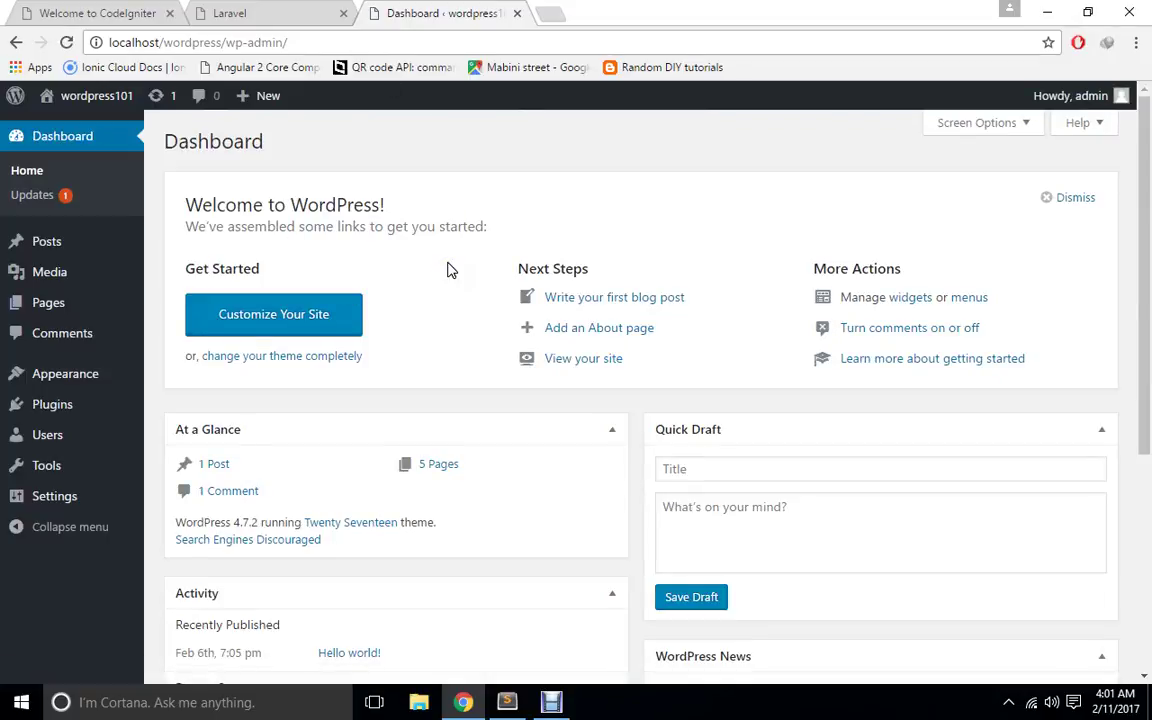
Check the name, author and description in the details of the "Wordpress 101 basic theme for bloggers" theme and activate it.
mouse_move(113, 385)
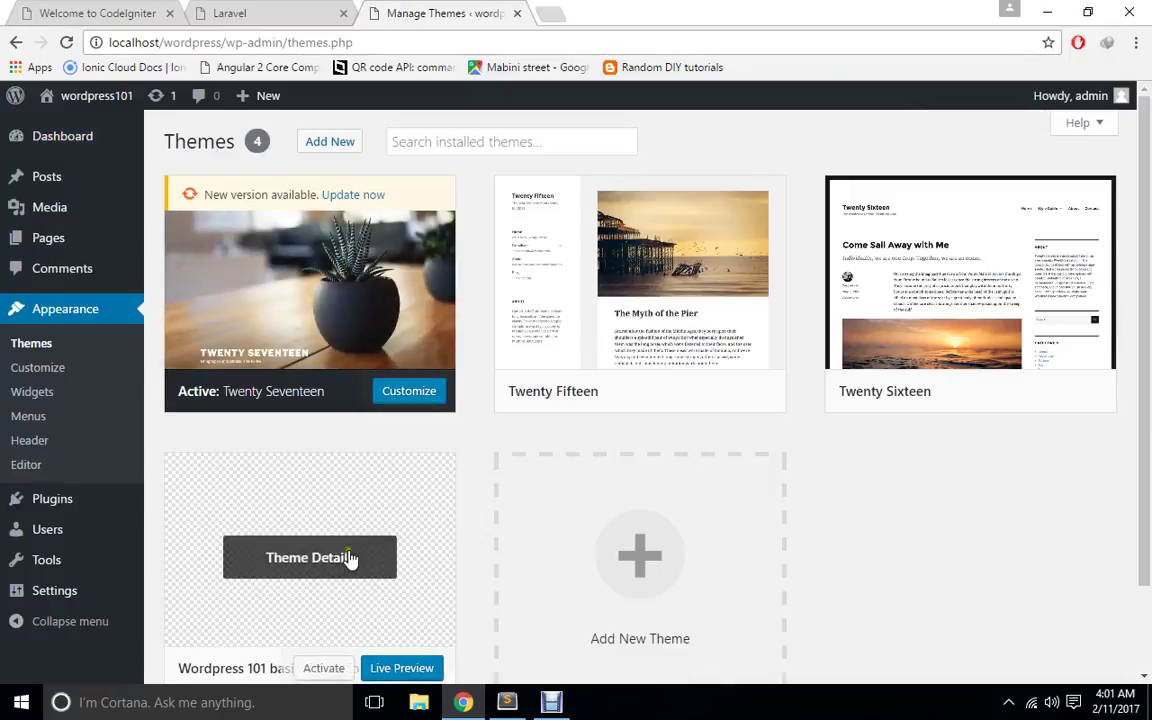
left_click(349, 558)
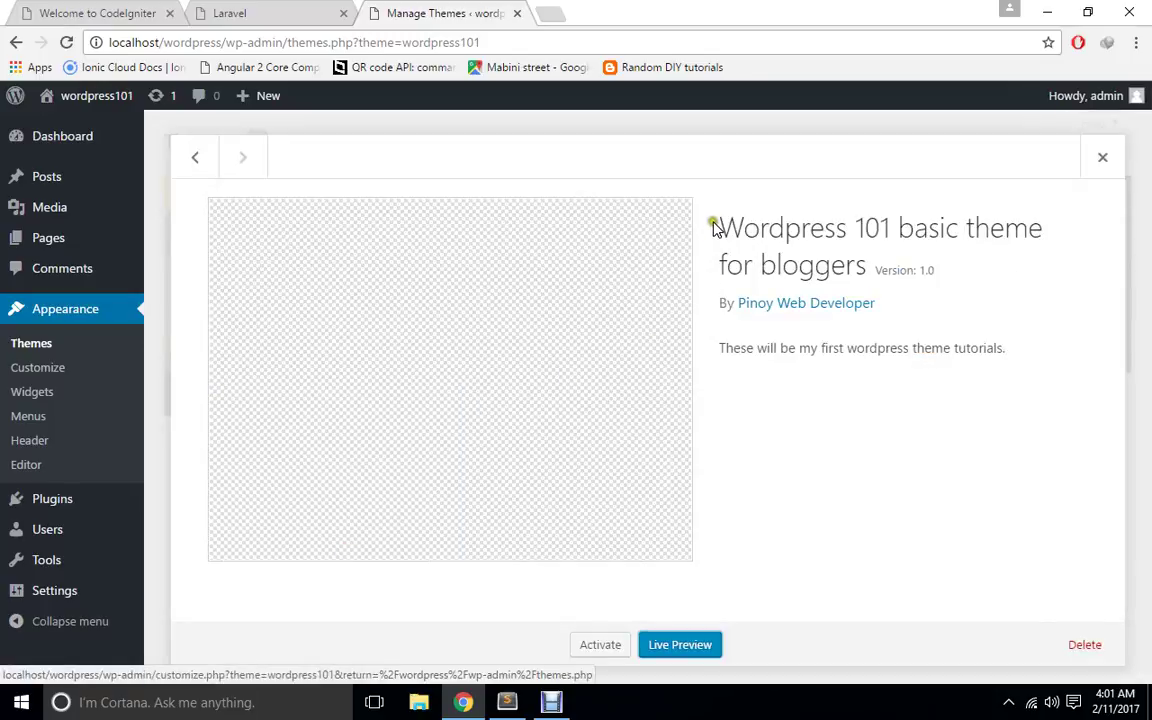
left_click_drag(715, 226, 1035, 232)
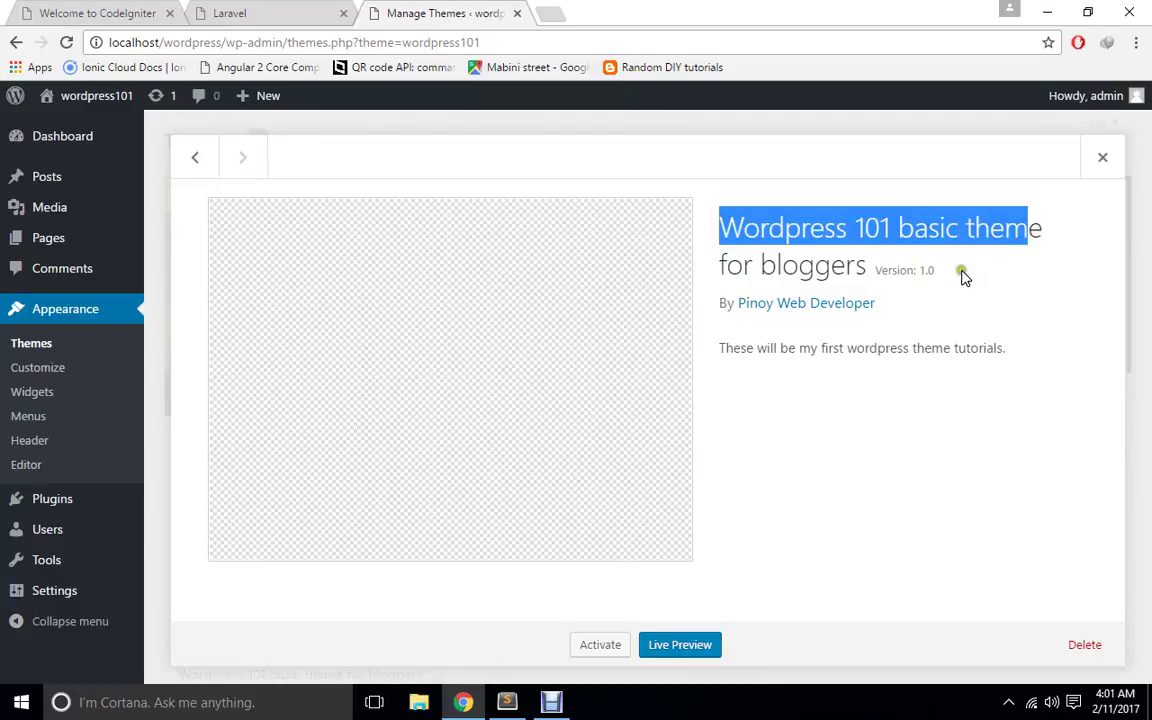
left_click_drag(950, 272, 745, 316)
left_click(951, 312)
left_click(775, 318)
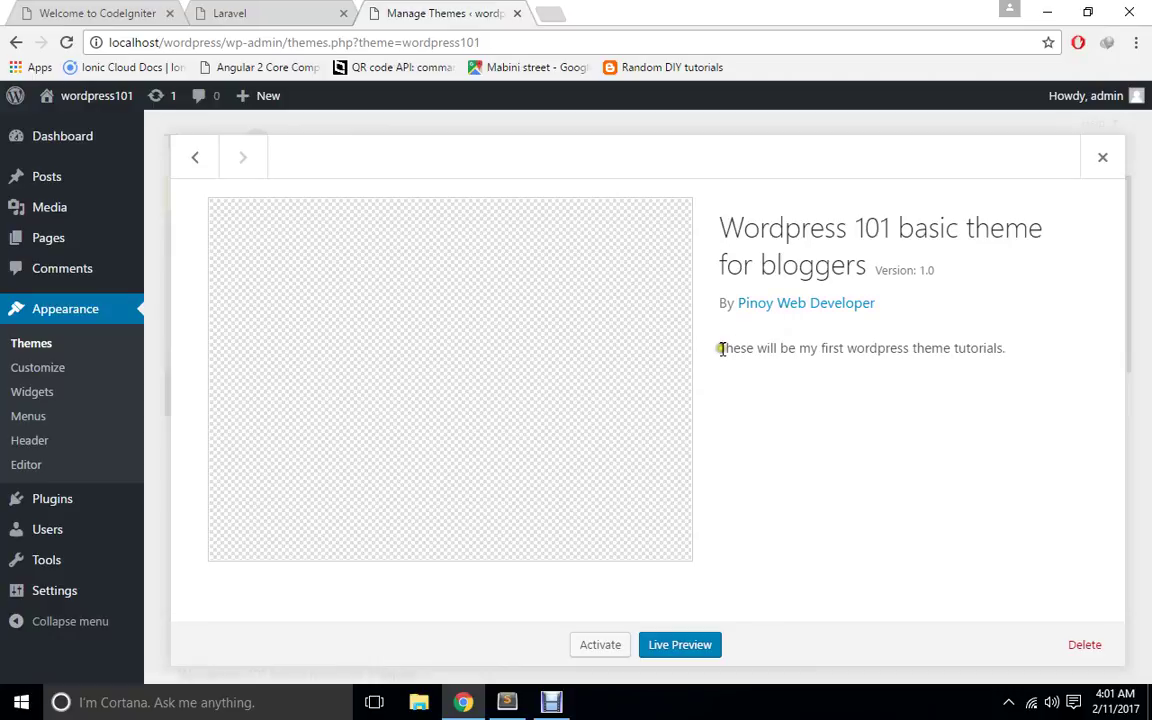
left_click_drag(720, 348, 1049, 344)
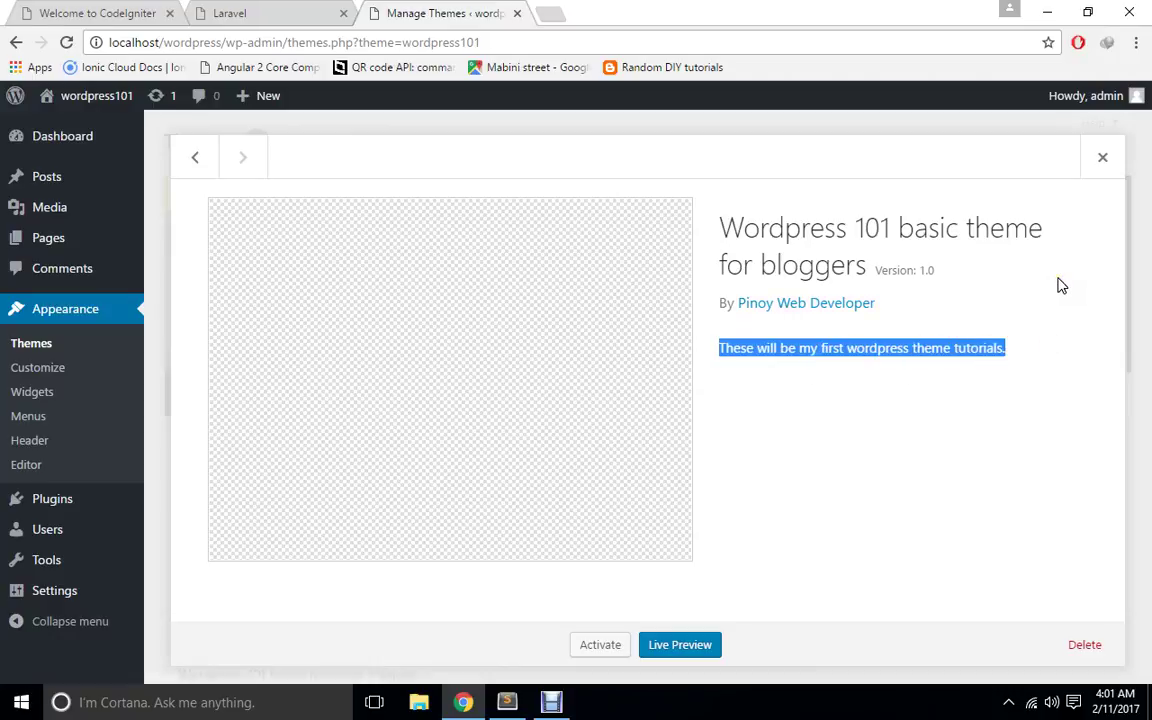
left_click(1060, 285)
left_click(603, 645)
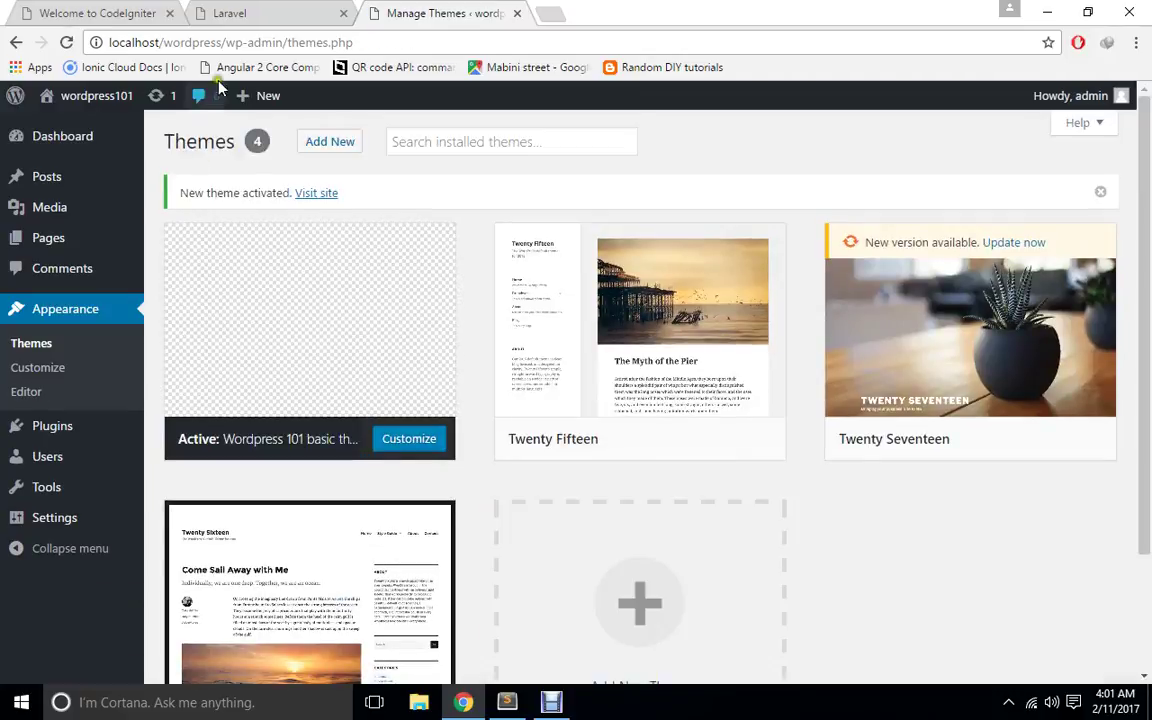
Copy the localhost/wordpress part of the admin address and open it in a new tab to view the site.
left_click_drag(221, 42, 95, 42)
right_click(147, 48)
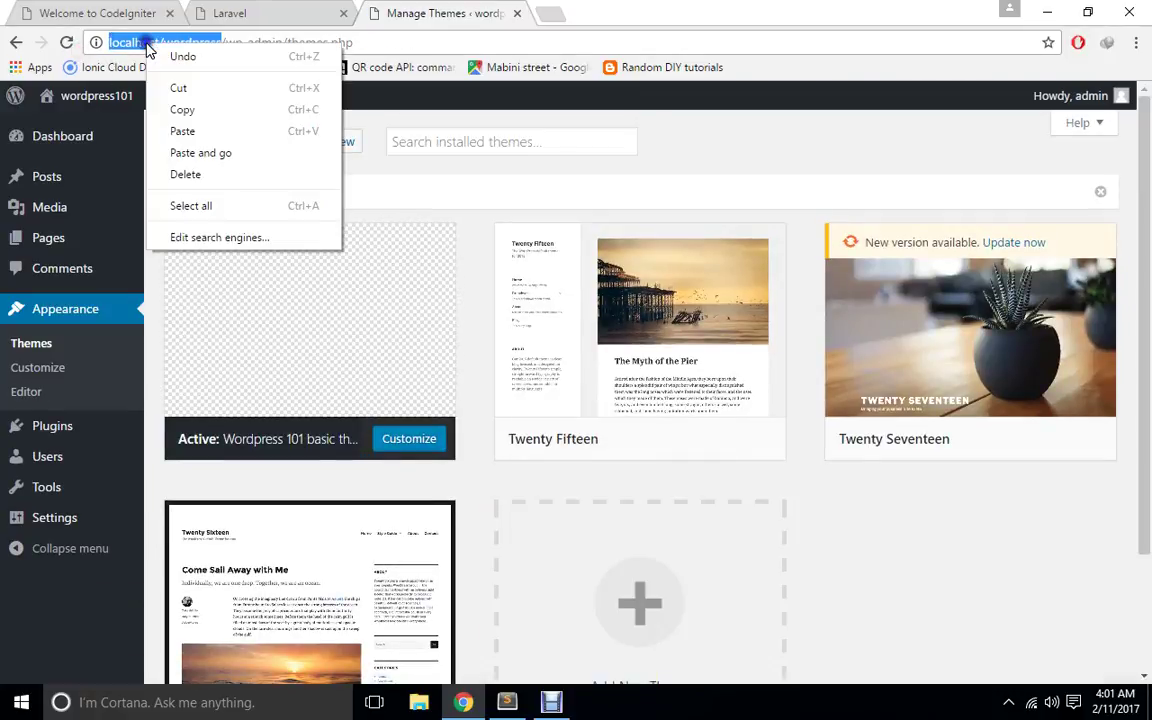
left_click(182, 109)
left_click(549, 13)
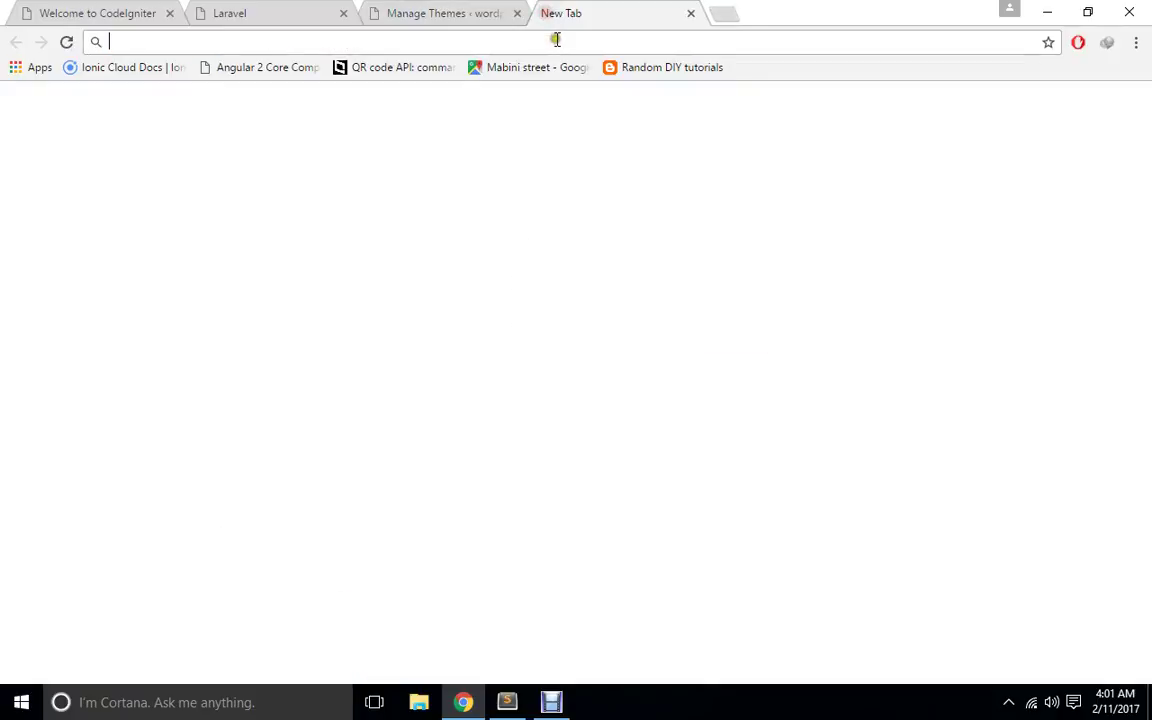
right_click(556, 40)
left_click(606, 122)
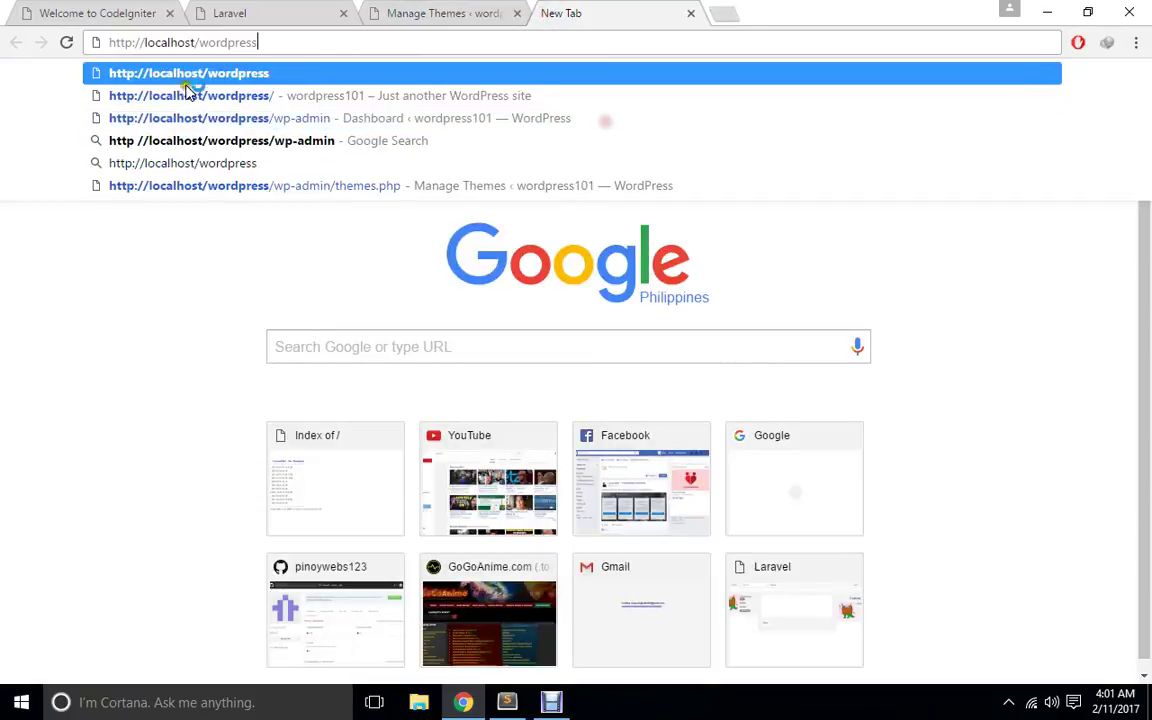
left_click(370, 73)
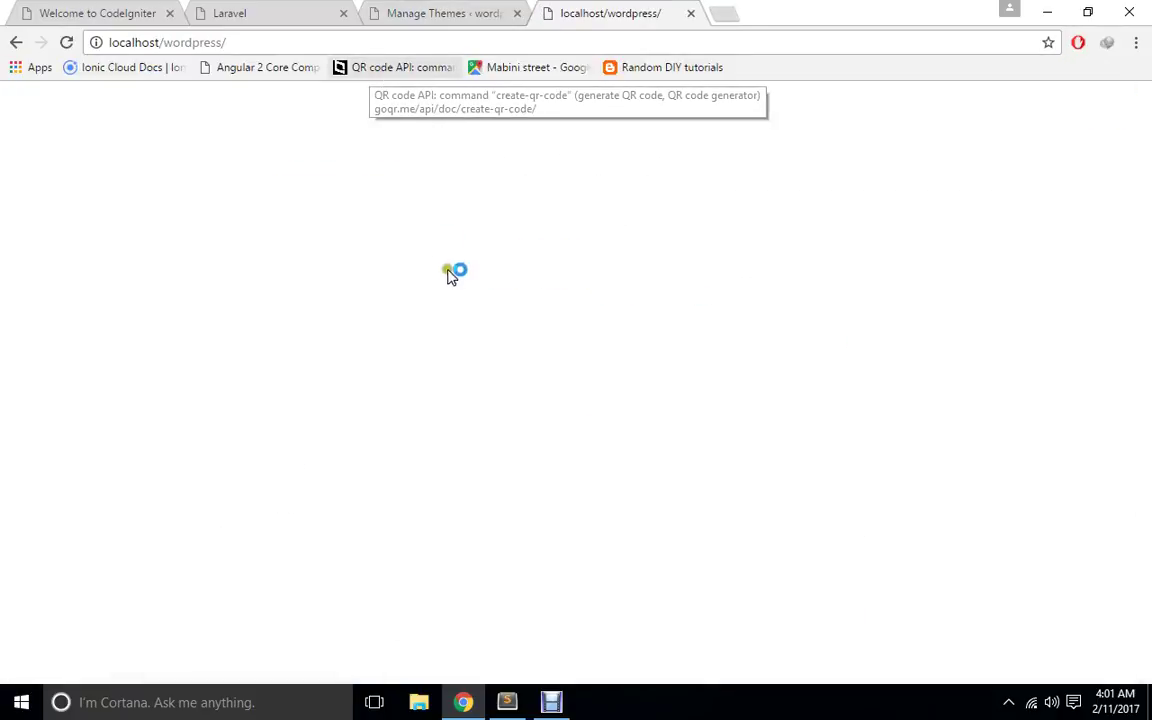
Switch to Sublime Text, write an empty PHP block from <?php to ?> with blank lines between in index.php, and save it.
left_click(510, 702)
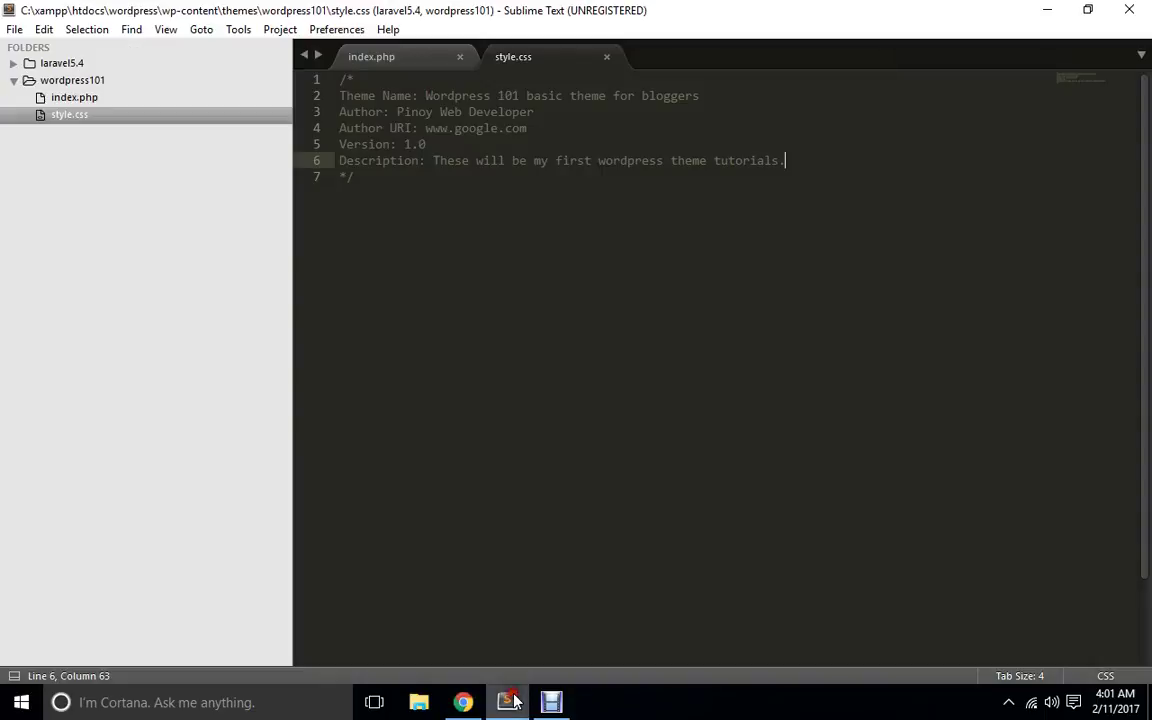
left_click(374, 60)
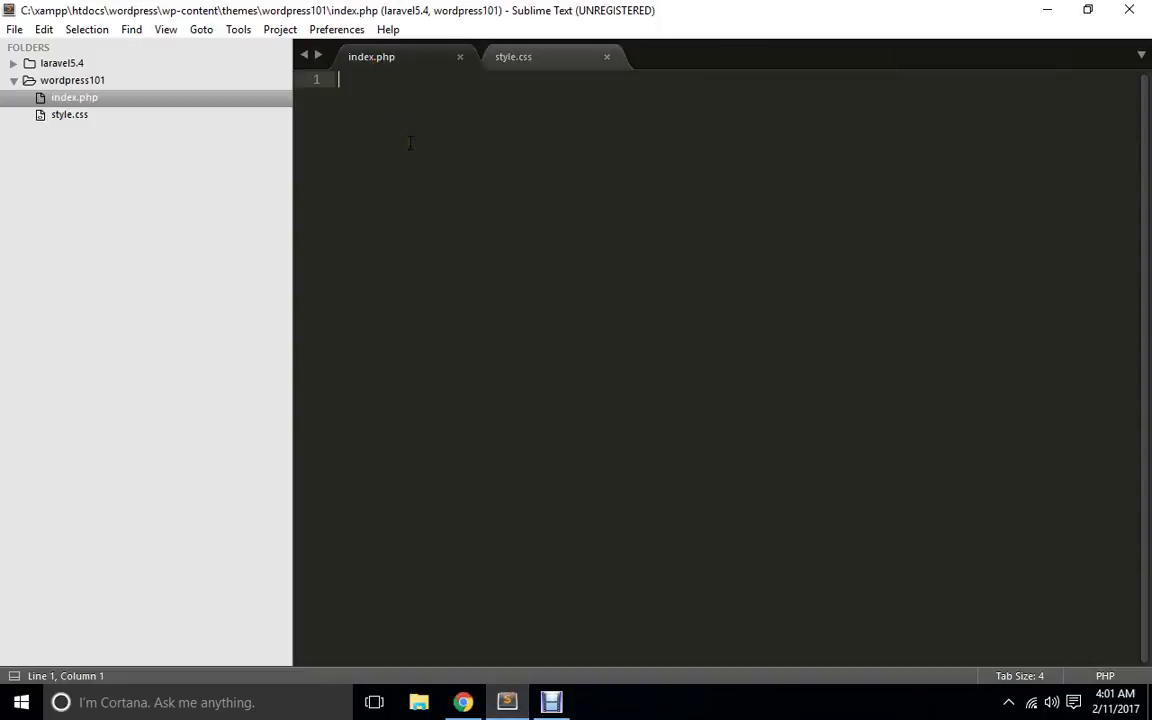
type("<?php")
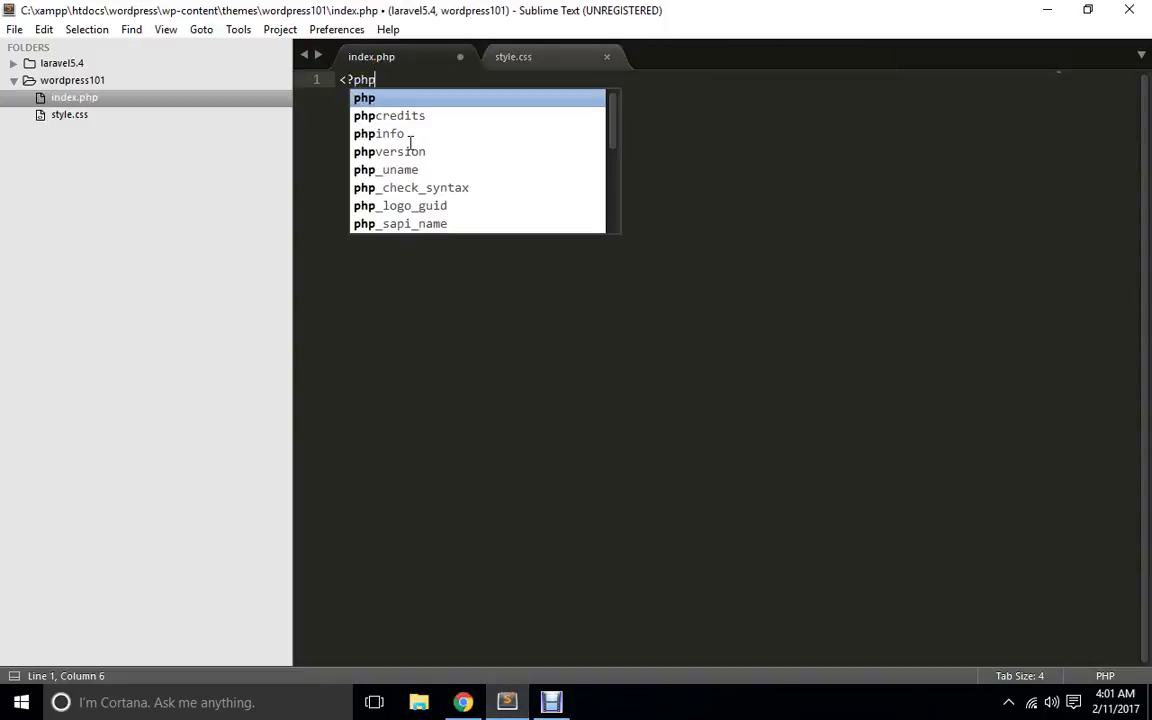
key("Return")
key("Return")
key("Return")
type("?")
key("ctrl+s")
Write the condition if( have_posts() ) inside the PHP block of index.php and save the file.
key("Up")
key("Up")
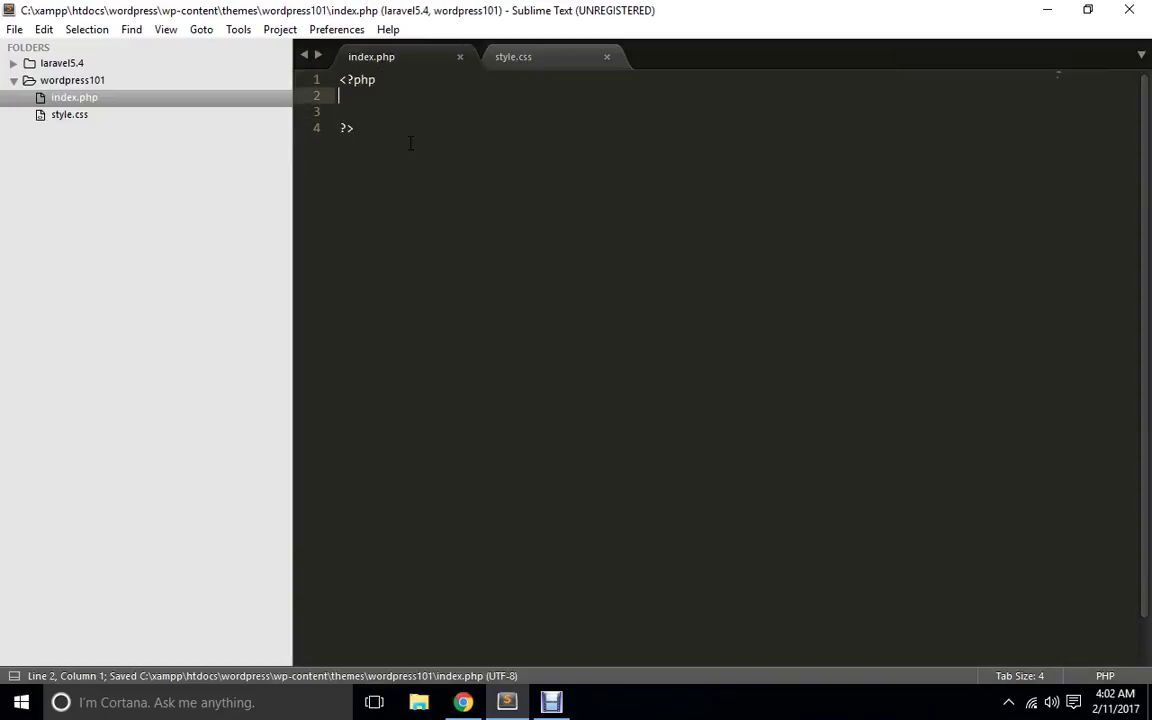
key("Down")
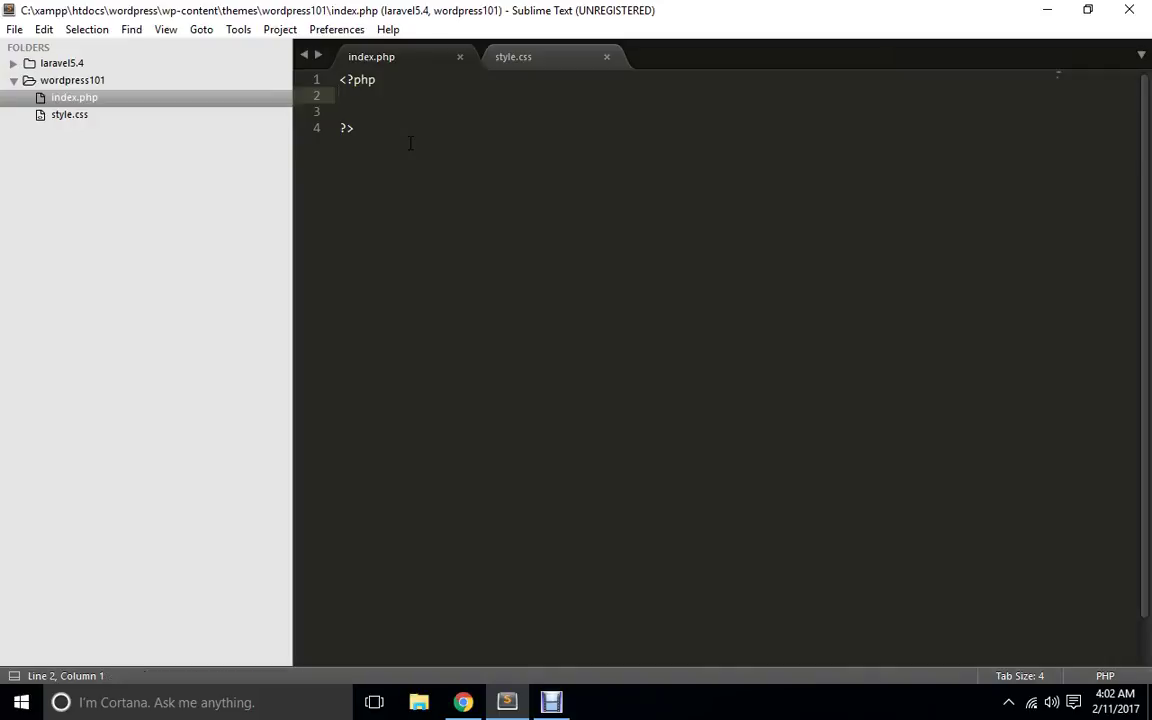
key("Return")
key("Up")
type("if(")
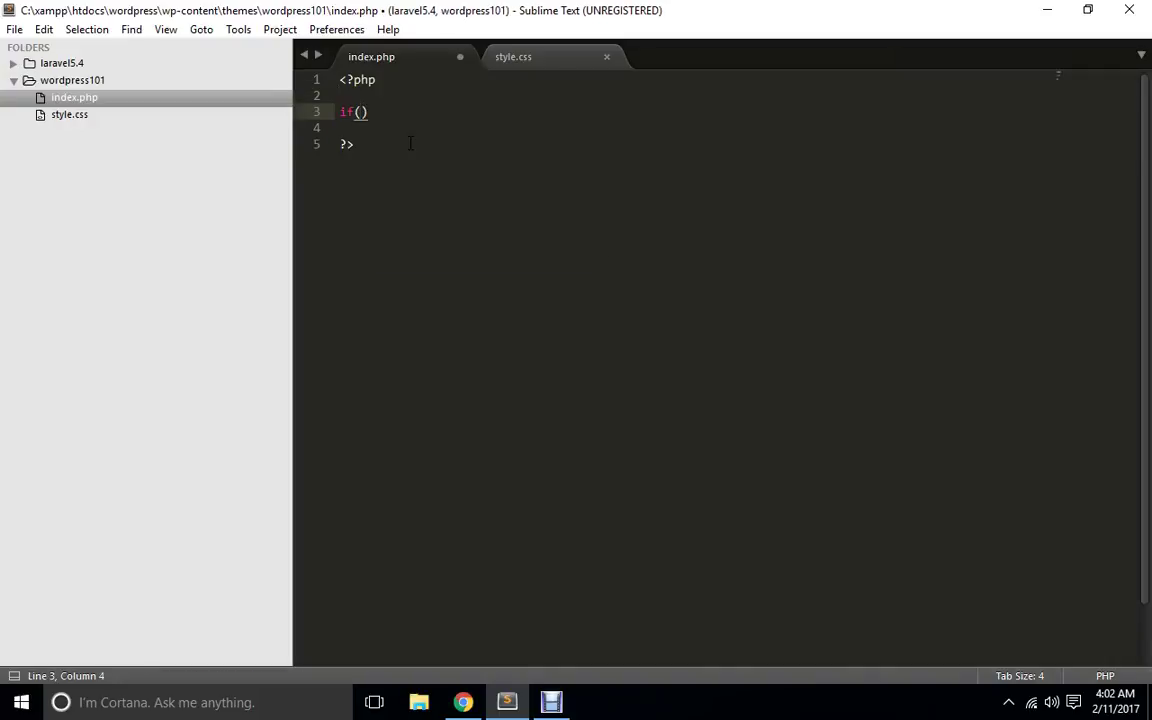
type("hav")
key("BackSpace")
key("BackSpace")
key("BackSpace")
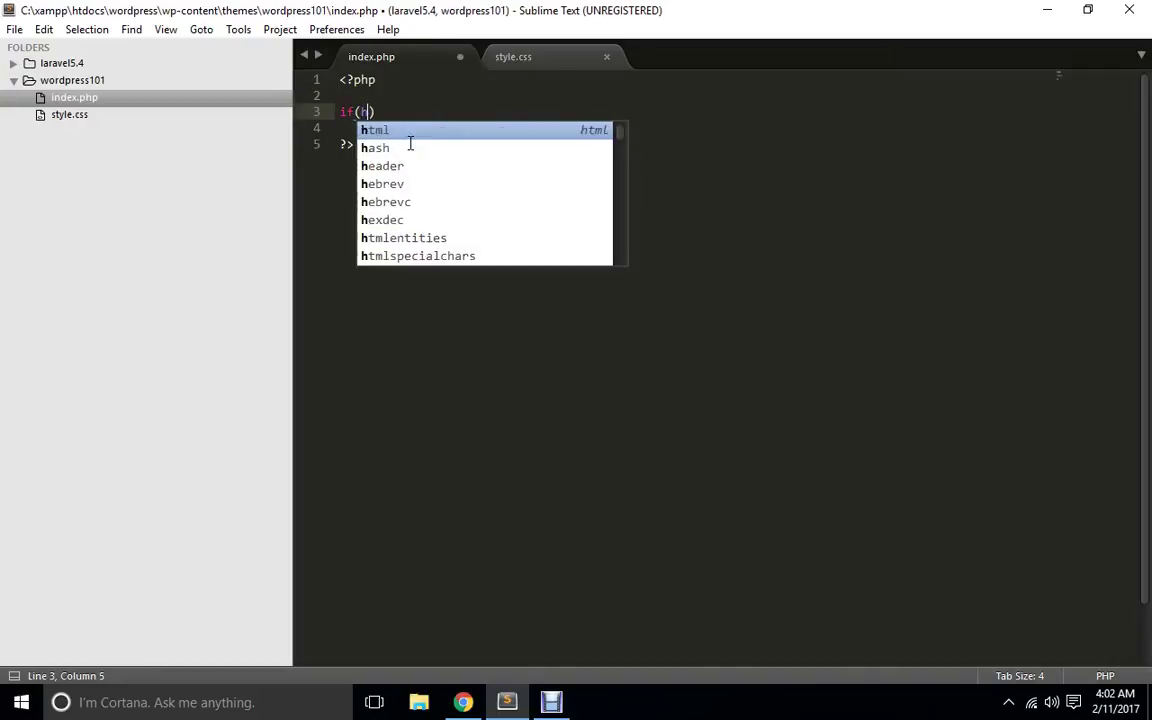
type("have_posts")
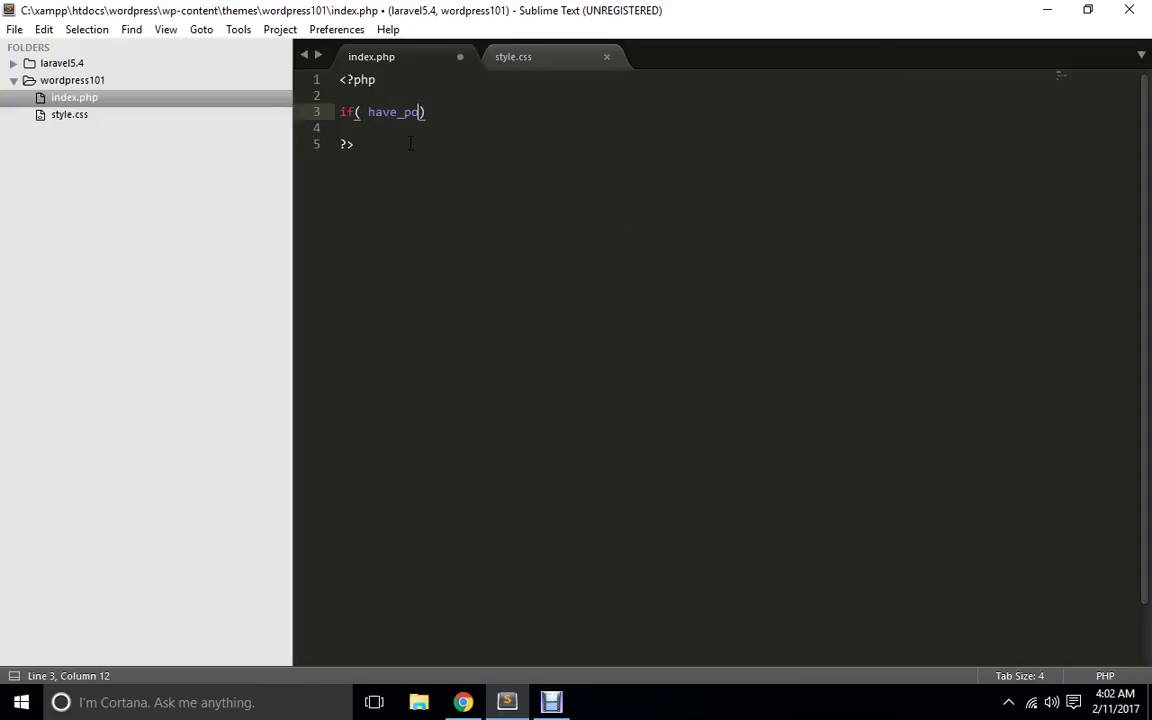
type("(")
key("ctrl+s")
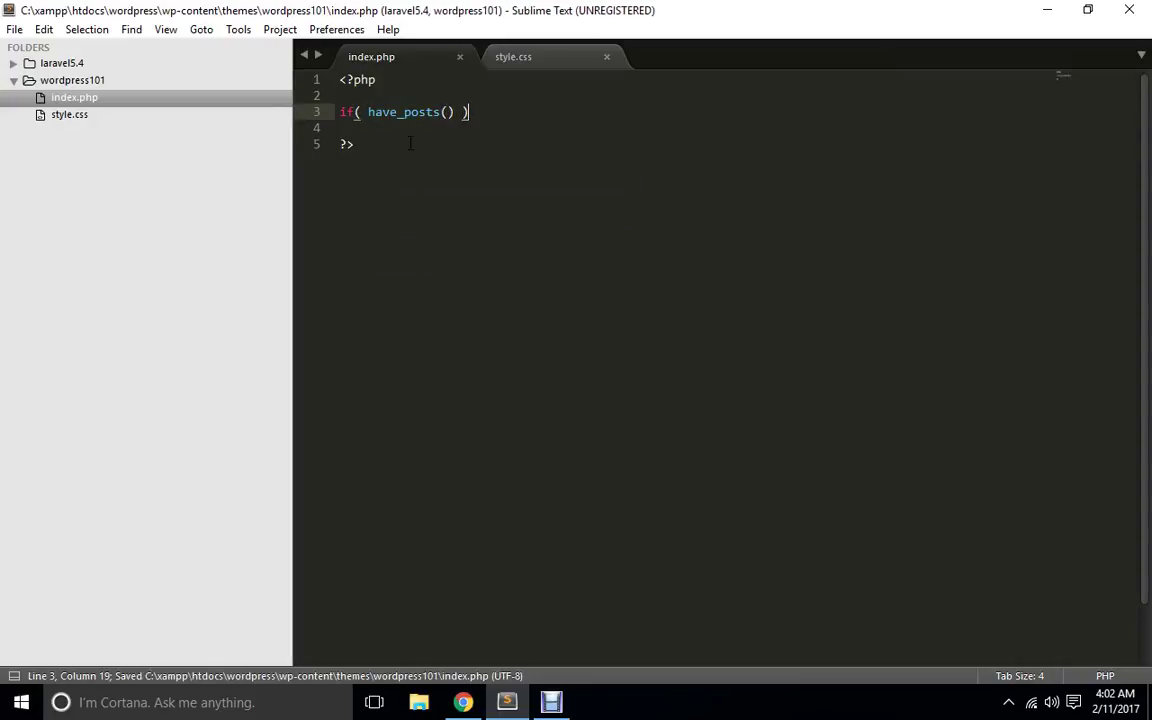
Complete the if statement with a colon, an else: branch and a closing endif, and save the file.
type(":")
key("Return")
key("Return")
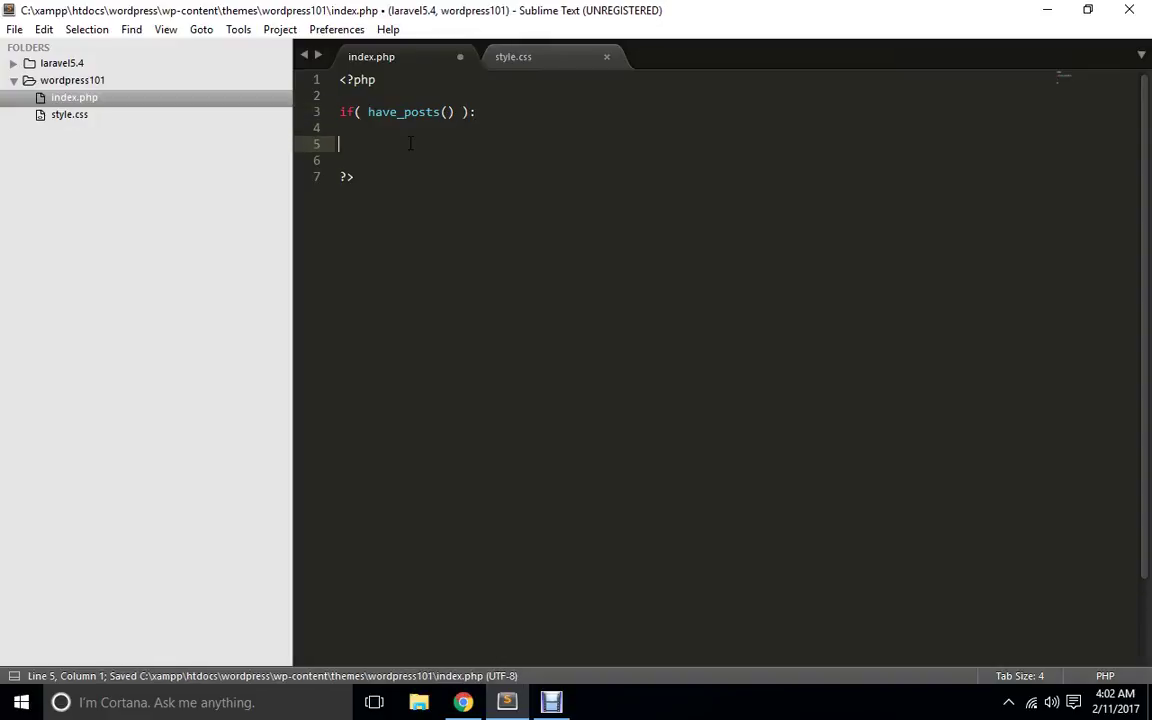
type("els")
key("Return")
key("Return")
key("Return")
key("Return")
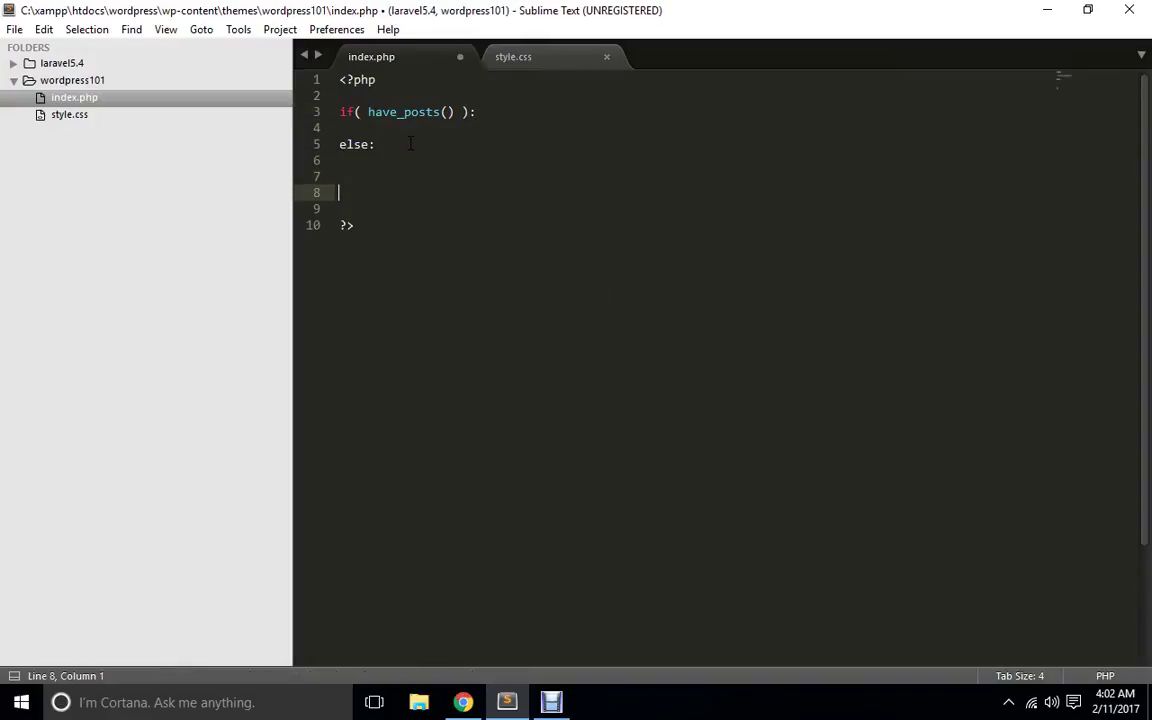
type("endif")
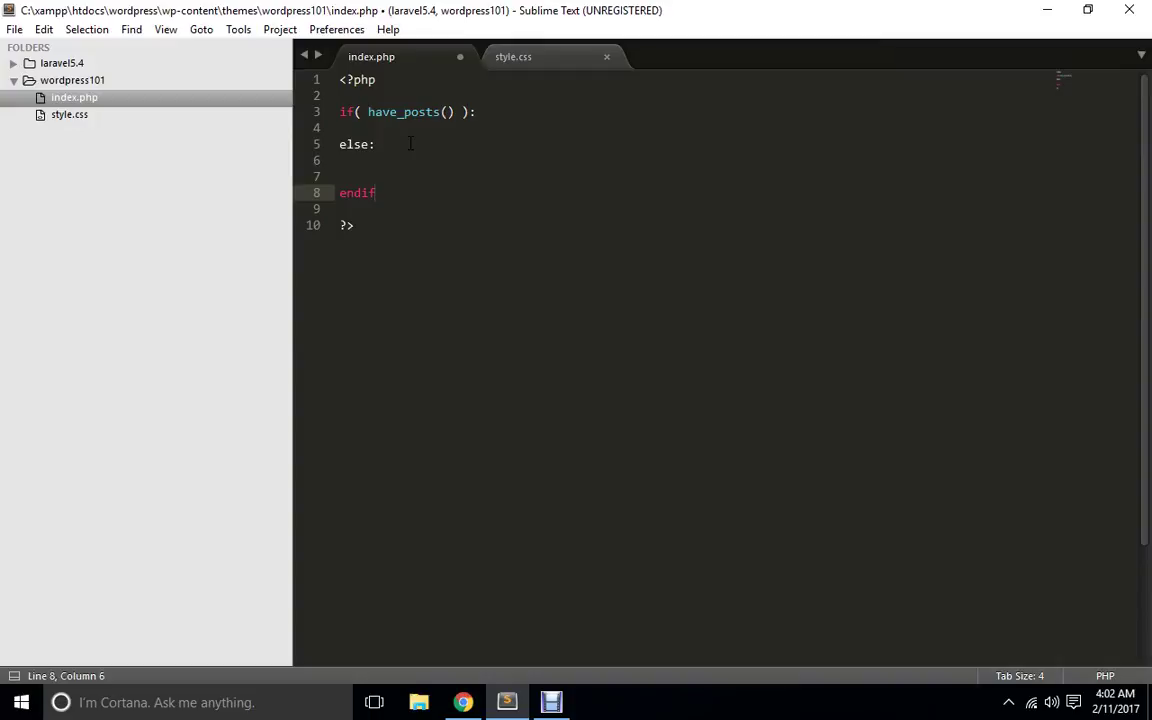
key("ctrl+s")
Add the indented loop line while( have_posts()) : the_post(); inside the if branch and save.
key("Up")
key("Up")
key("Up")
key("Up")
key("Tab")
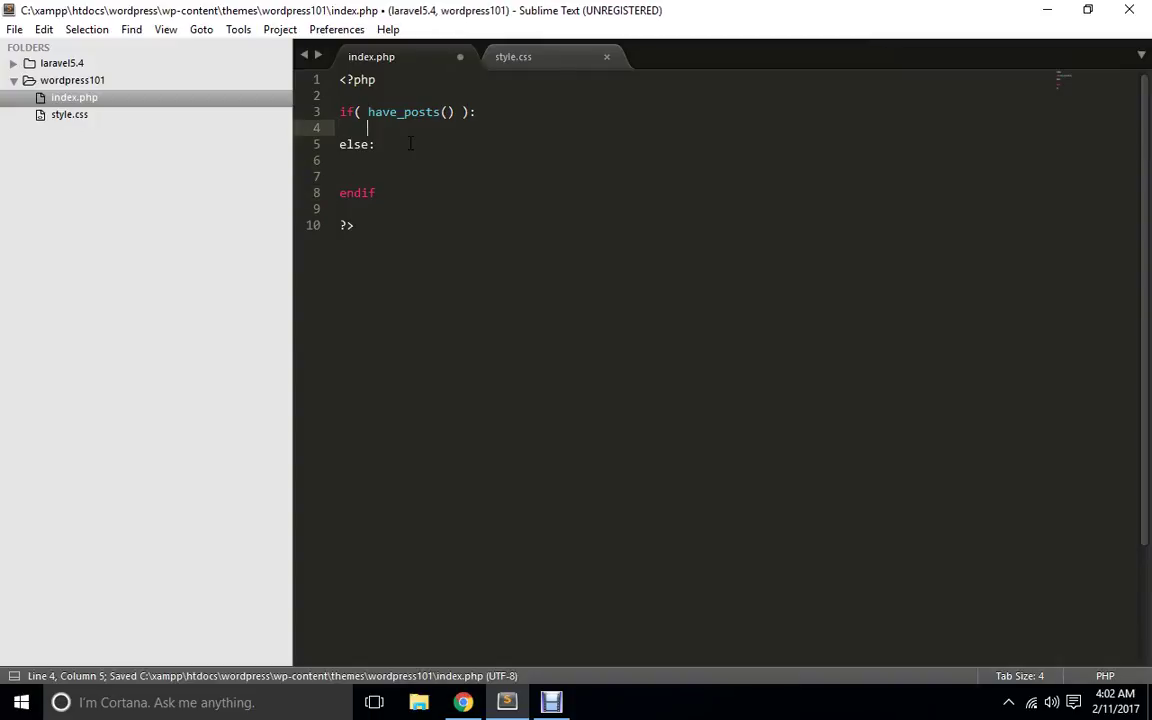
type("while")
type("( have_")
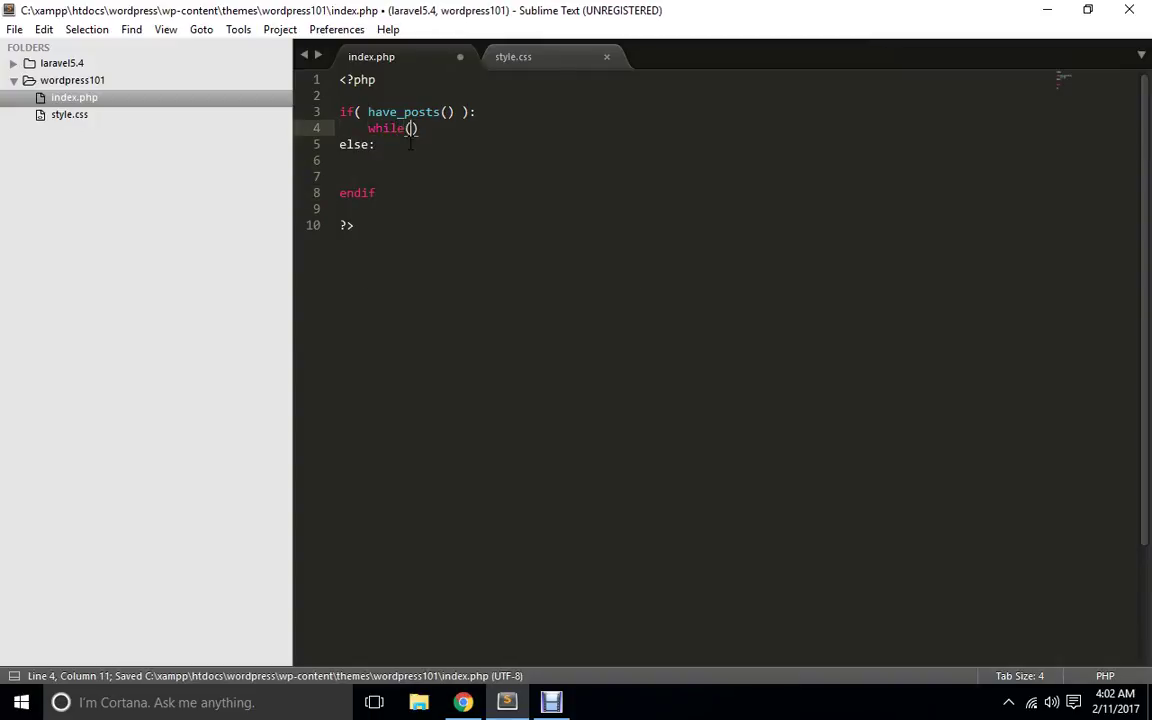
type("posts")
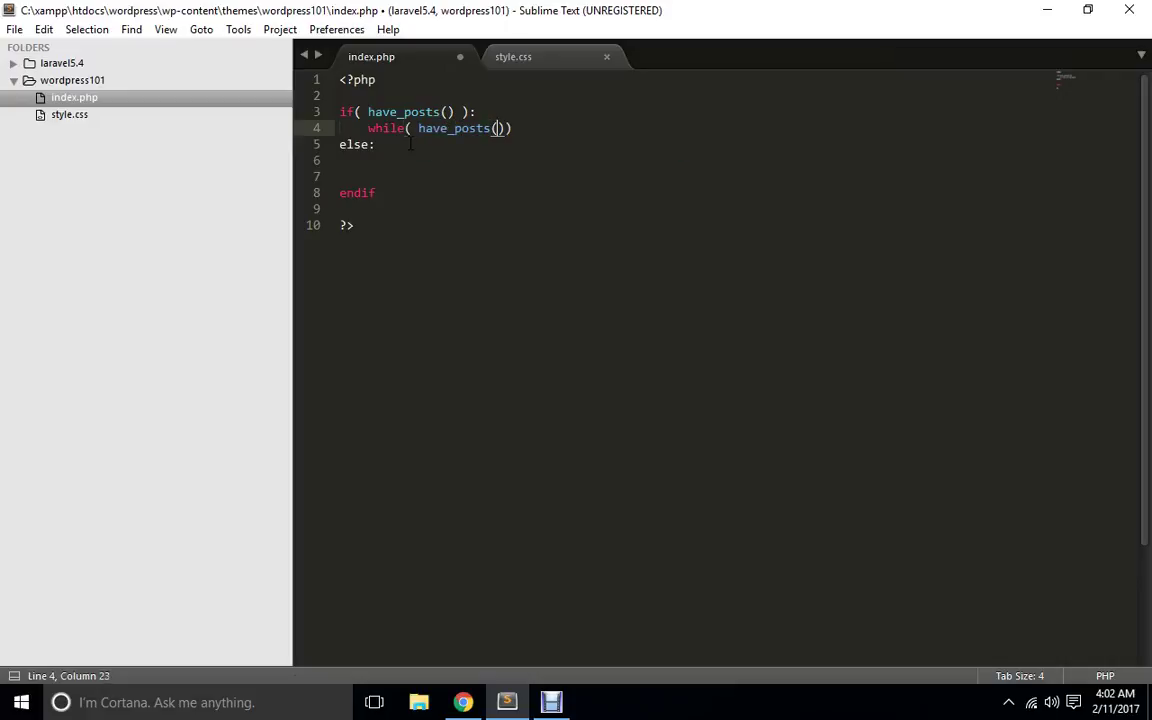
type("()) : the_post")
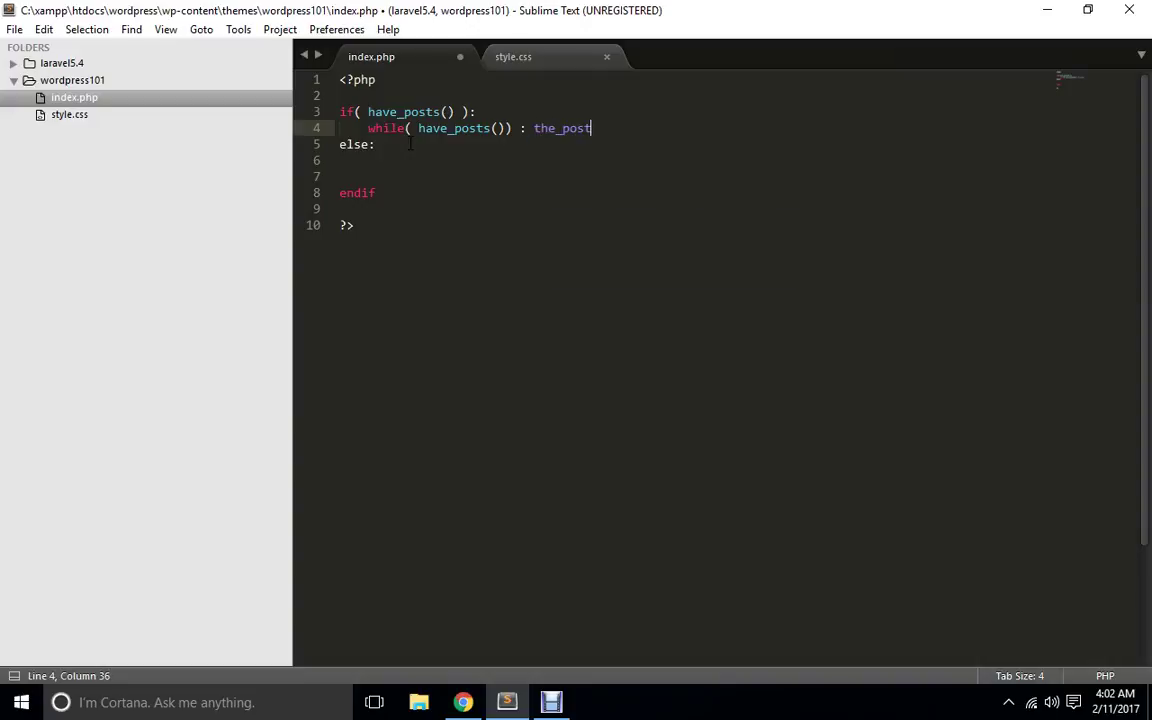
type("(")
key("ctrl+s")
type(");")
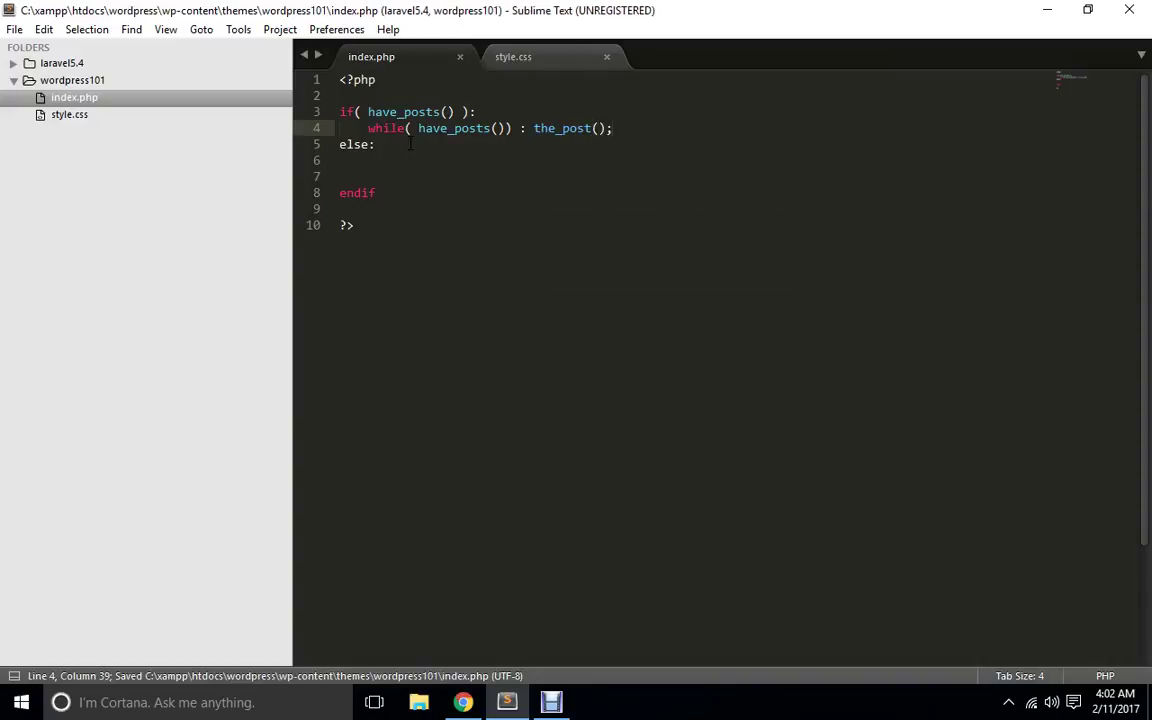
Close the while loop with endwhile; above the else line, leaving a blank line inside the loop, and save.
key("Return")
key("Return")
type("w")
key("BackSpace")
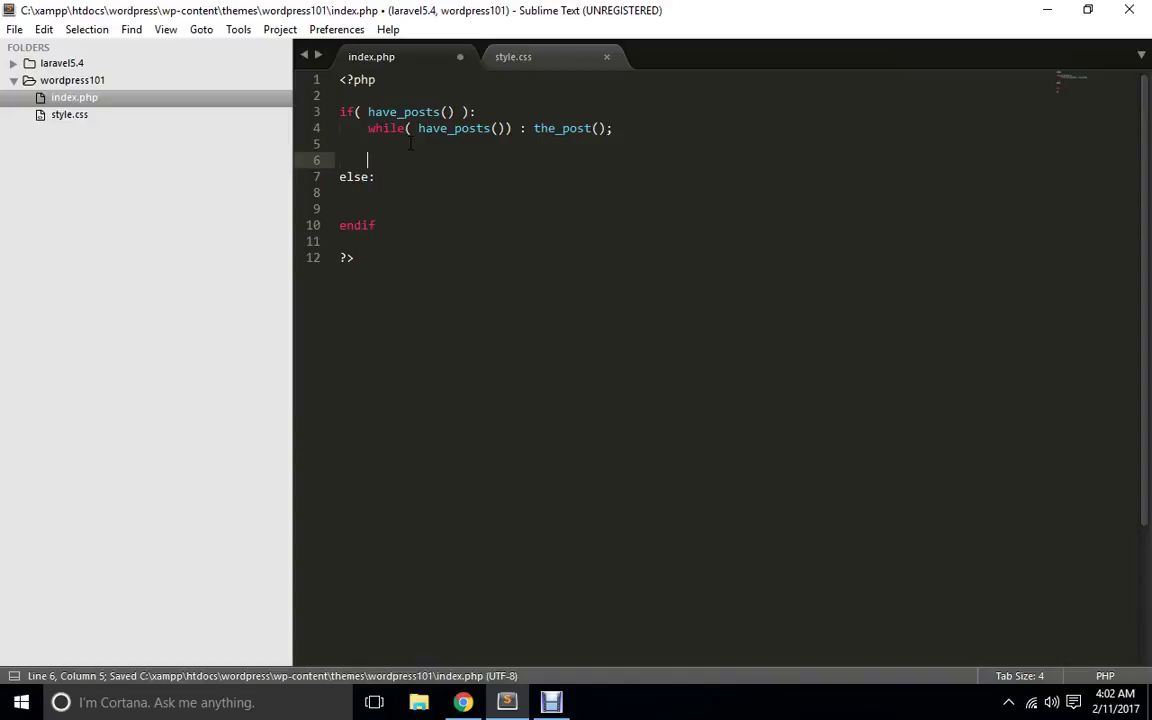
type("endwhi")
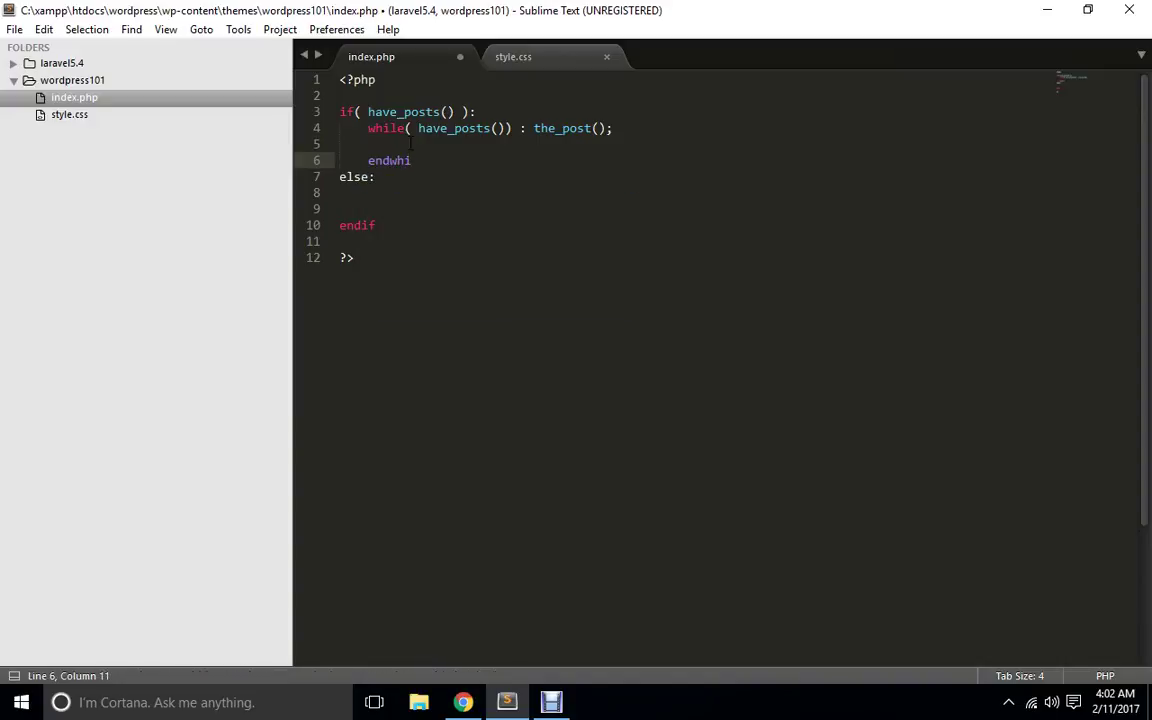
type("le;")
left_click(410, 144)
key("ctrl+s")
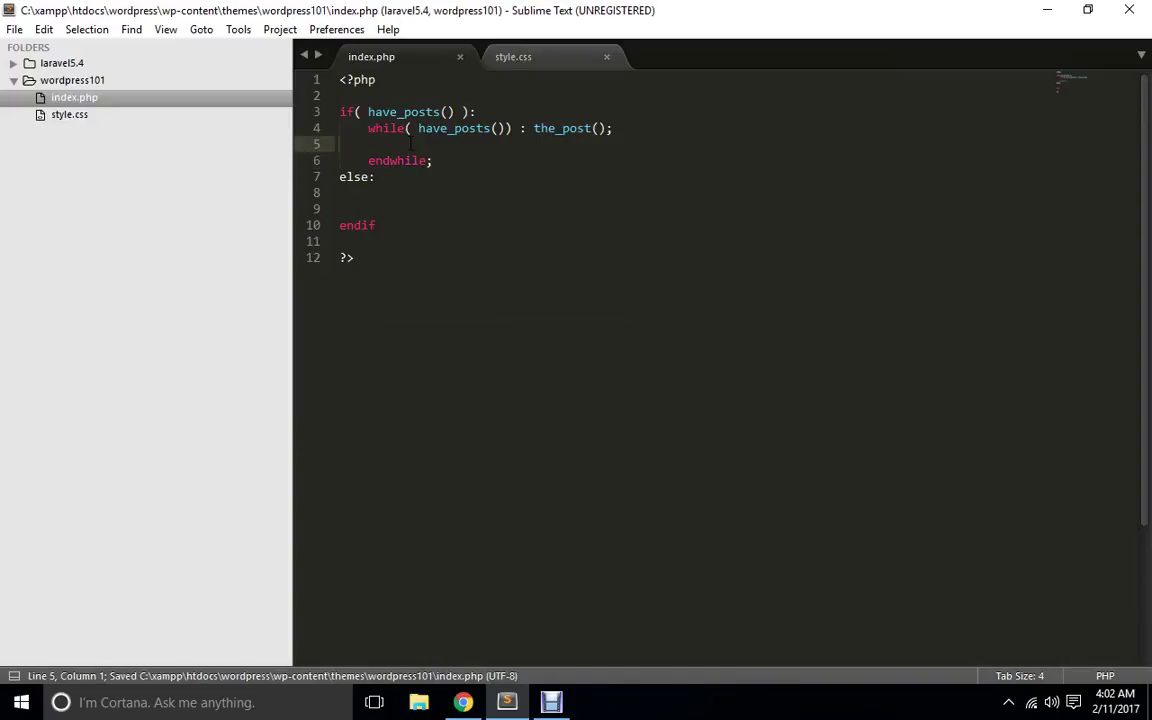
Close the PHP block with ?> inside the loop and reopen it with <?php before endwhile.
type("?>")
key("Return")
key("Return")
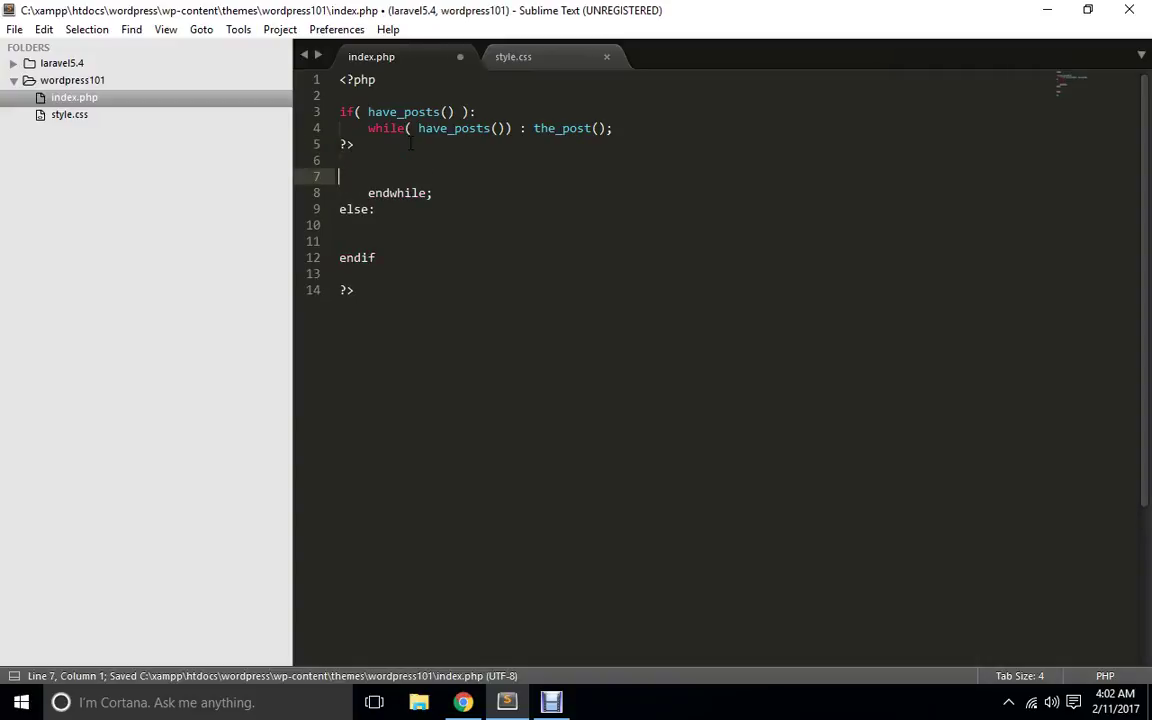
type("<?php")
key("Escape")
Insert an indented h2 heading containing <?php the_title();?> between the loop's PHP tags and save.
key("Up")
key("Tab")
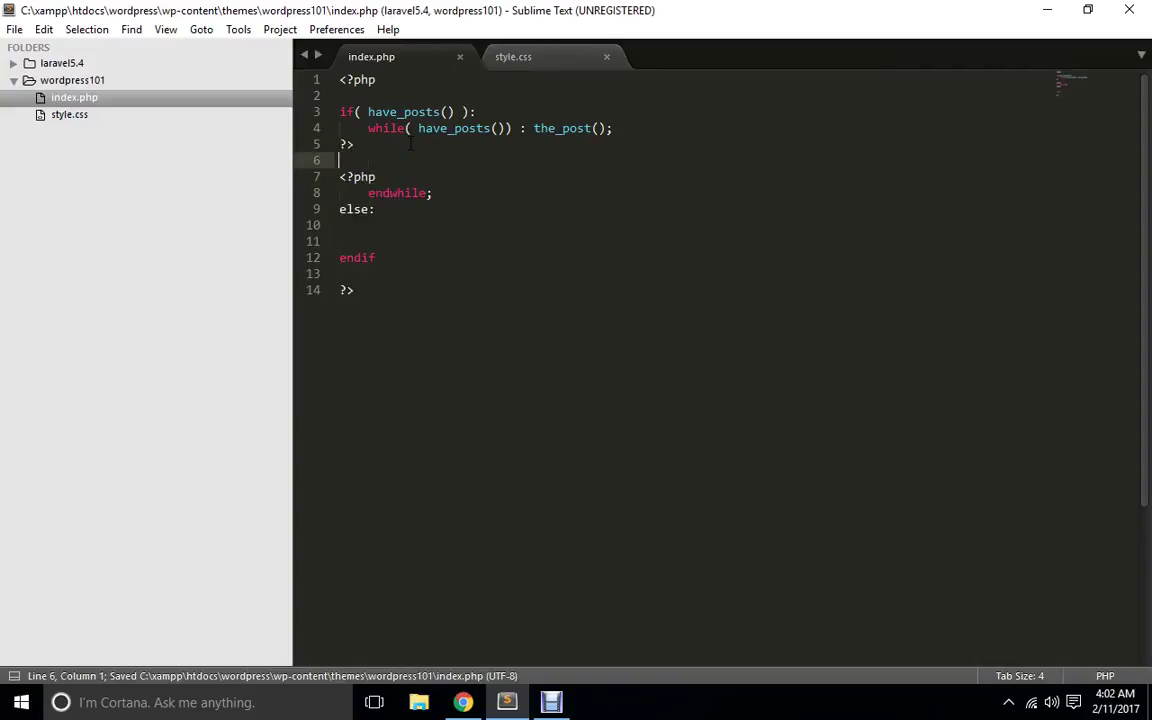
type("<h2")
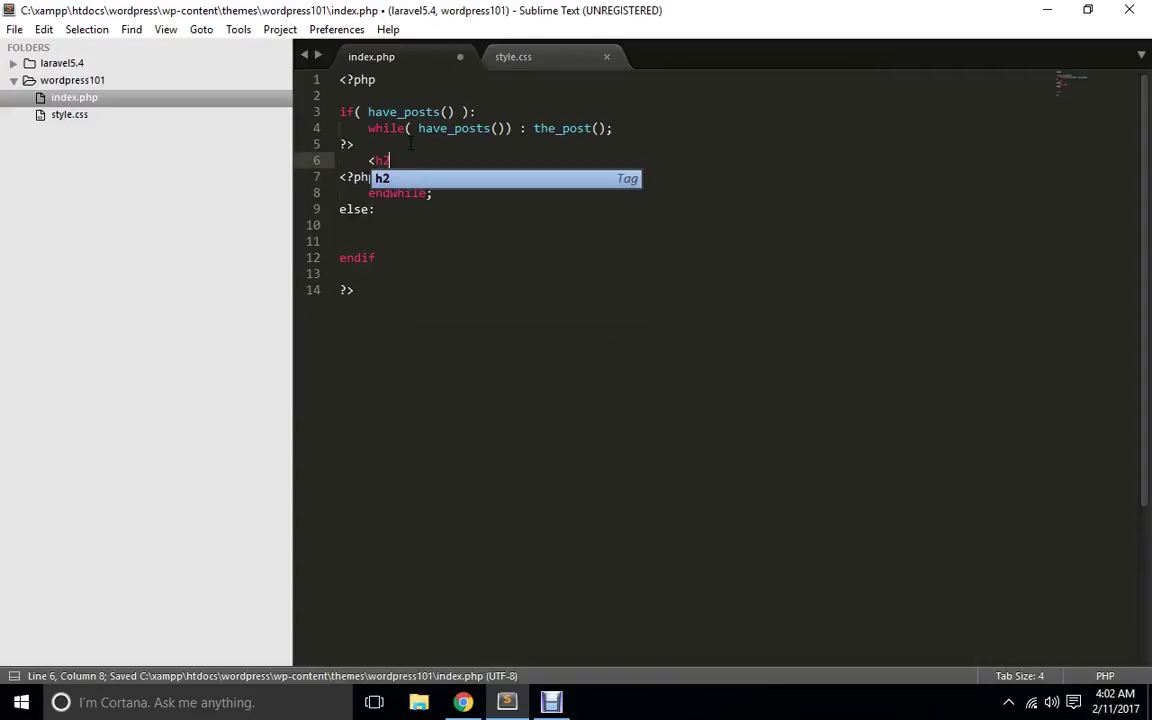
key("Tab")
type("<?php ?>")
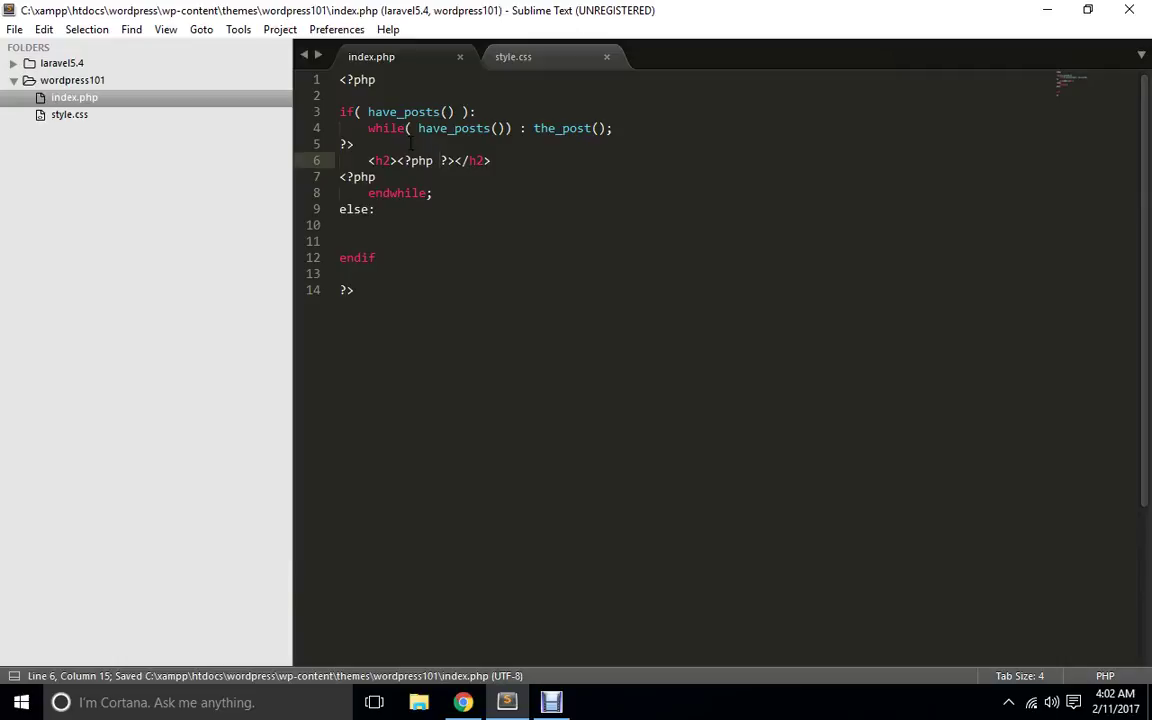
type("the_")
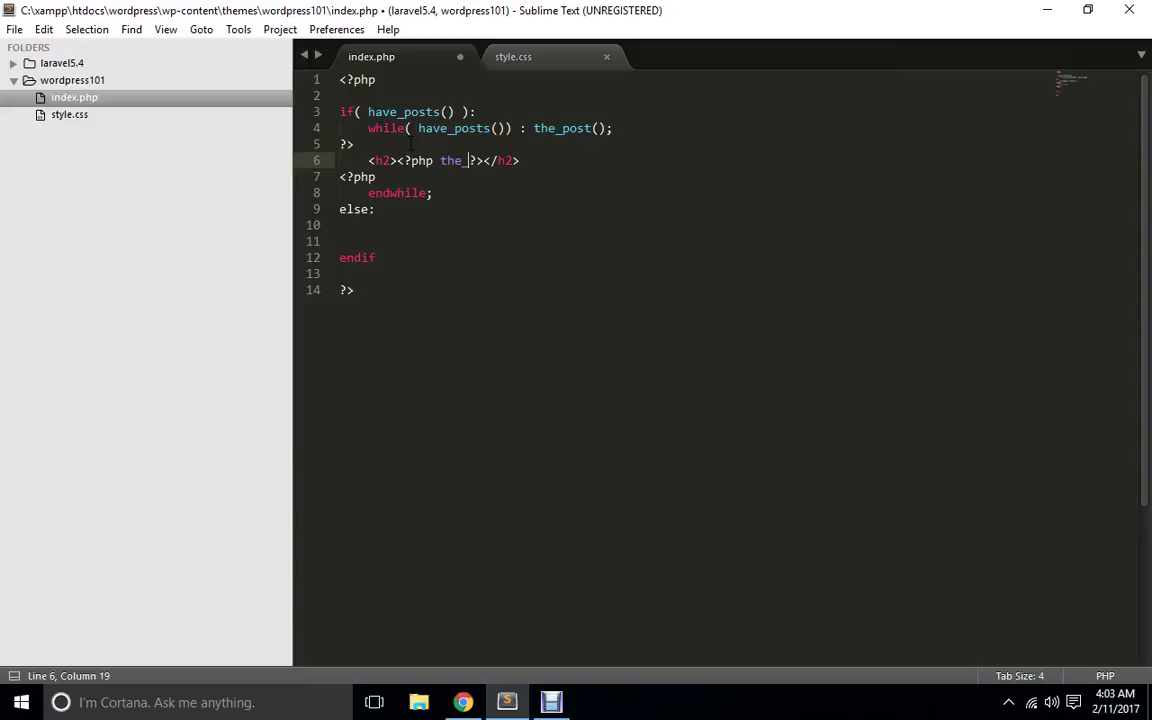
type("title();")
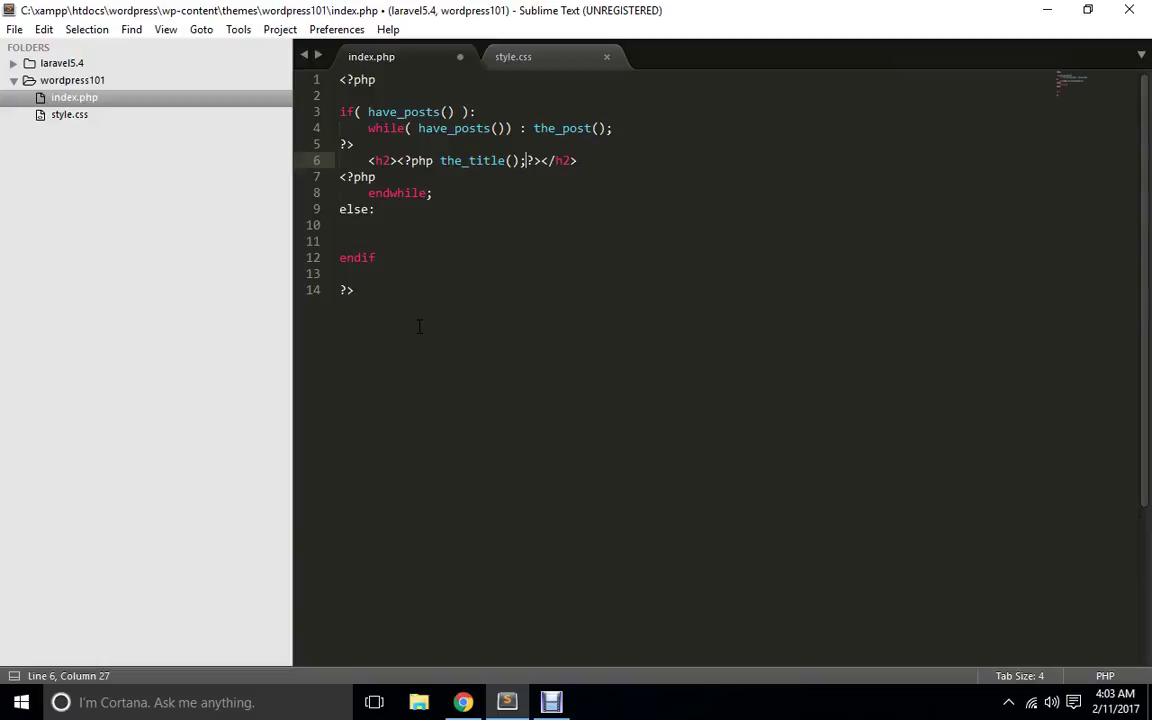
key("ctrl+s")
Switch to Chrome, reload localhost/wordpress and check the post title output.
left_click(463, 702)
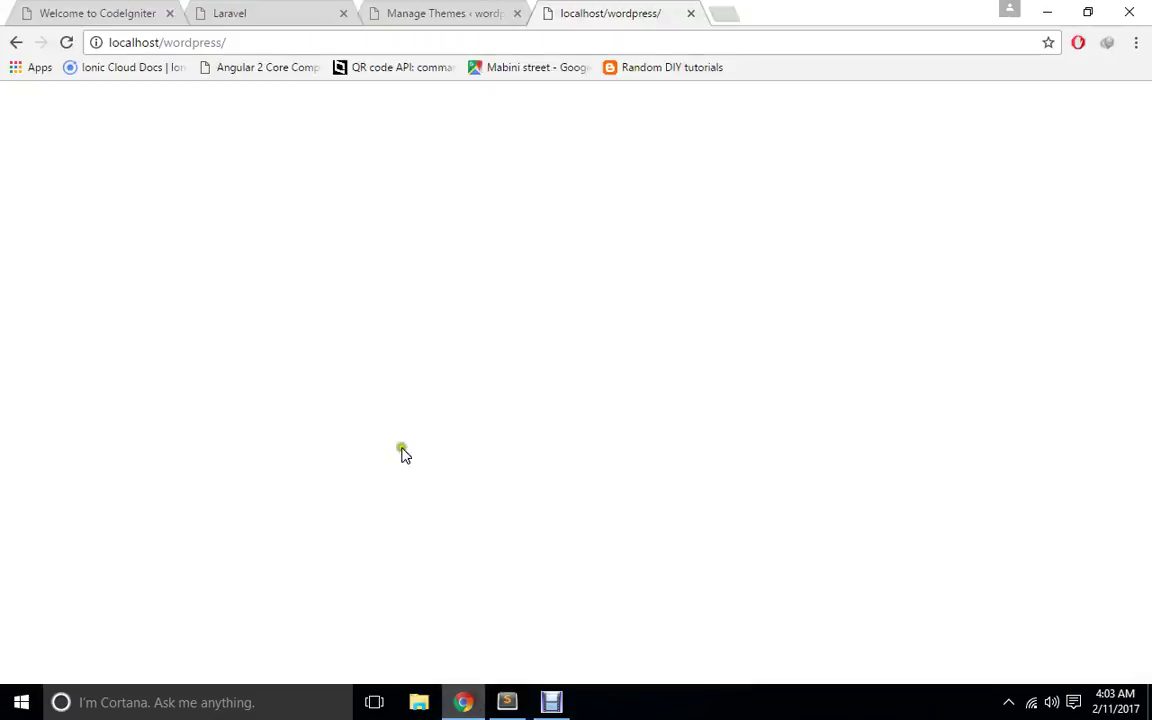
left_click(64, 42)
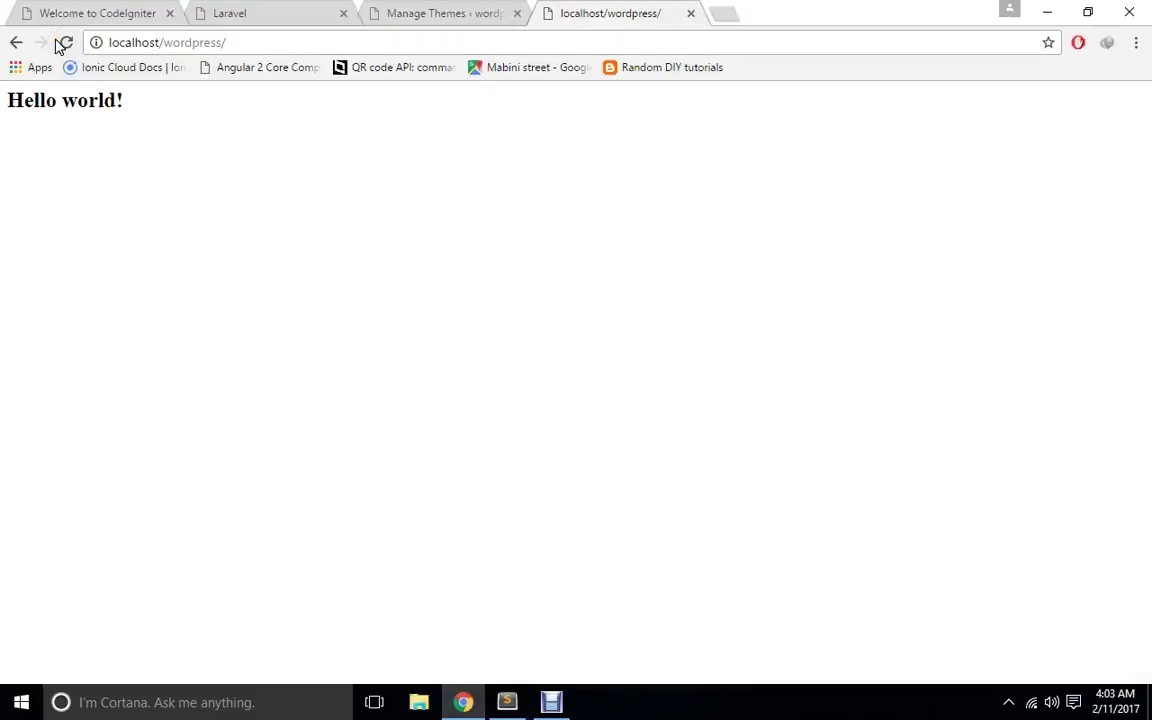
left_click_drag(157, 100, 15, 136)
left_click(316, 190)
Switch to Sublime Text, wrap the the_title() PHP code in an <a href=""> link inside the h2, and save.
left_click(479, 708)
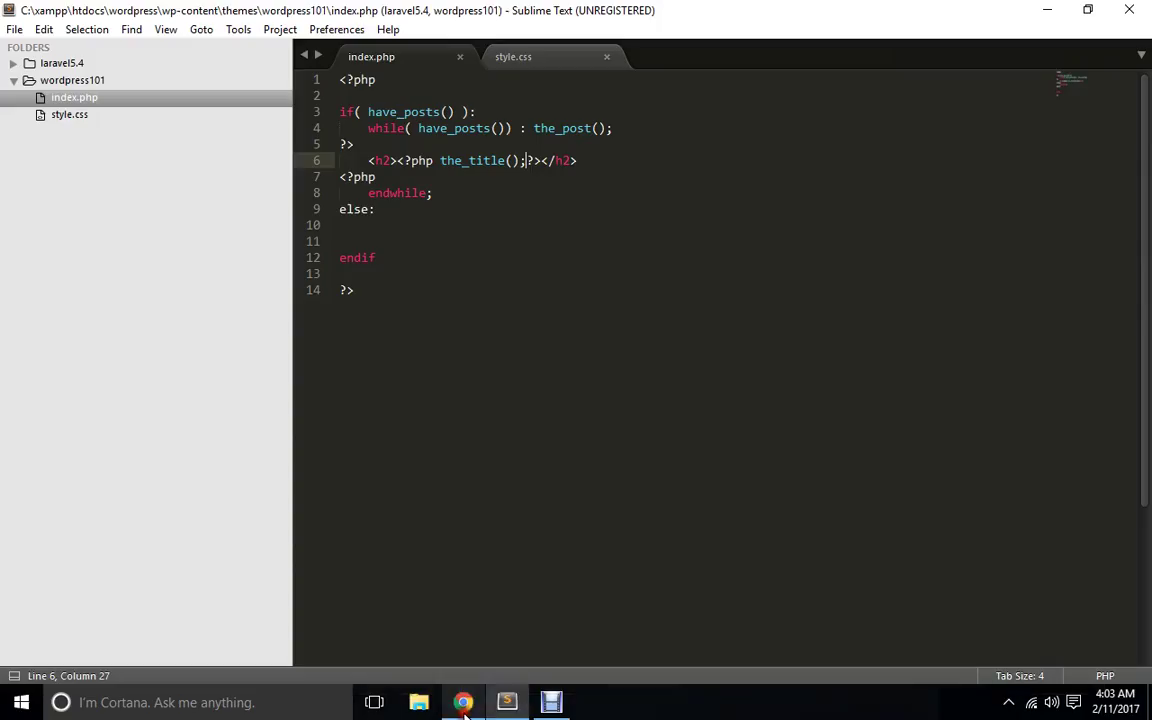
left_click(398, 161)
left_click(541, 161, "shift")
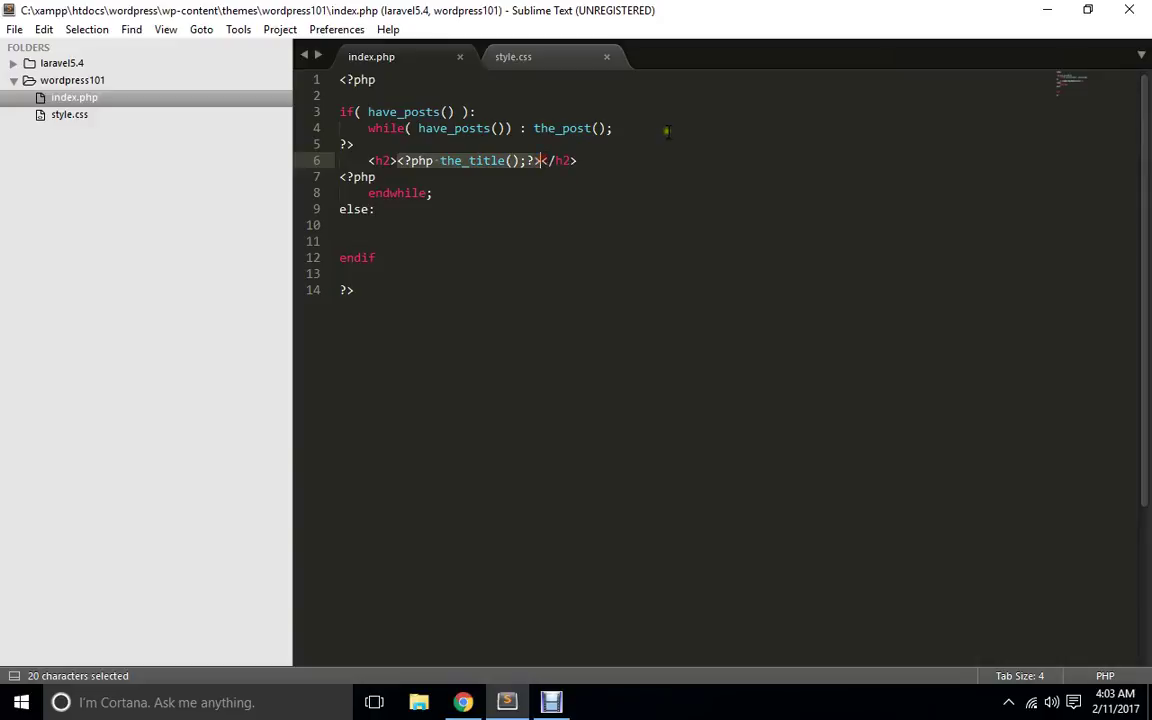
key("ctrl+x")
type("a")
key("Tab")
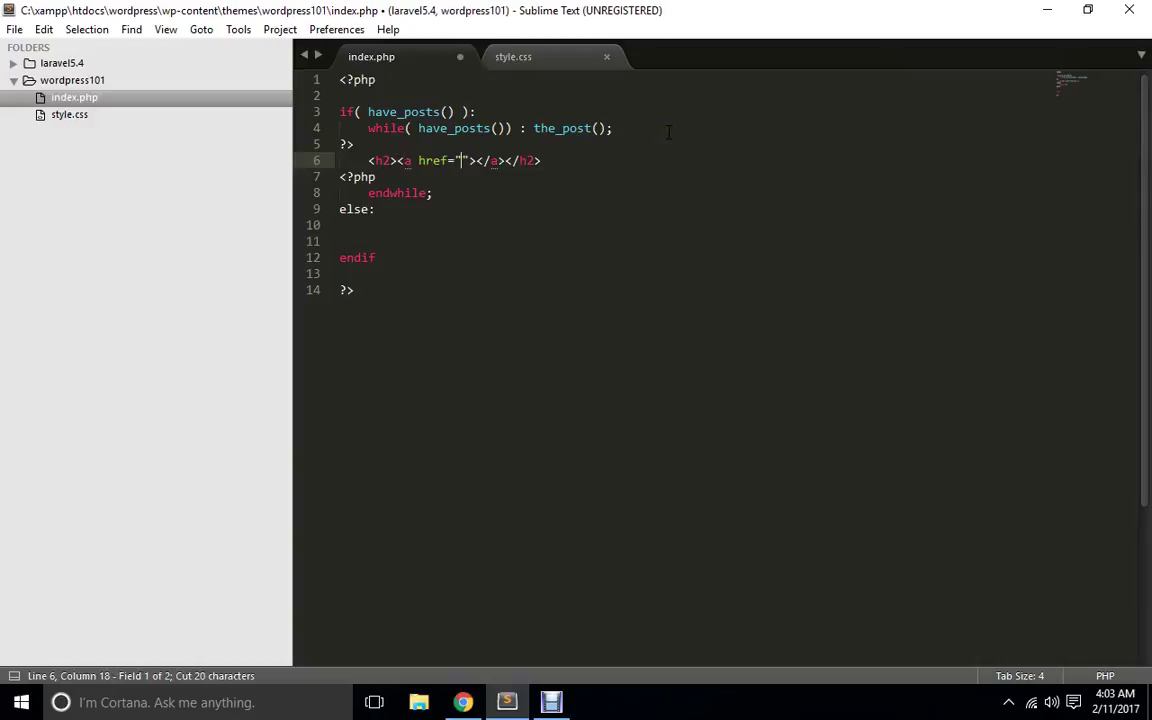
key("Right")
key("ctrl+v")
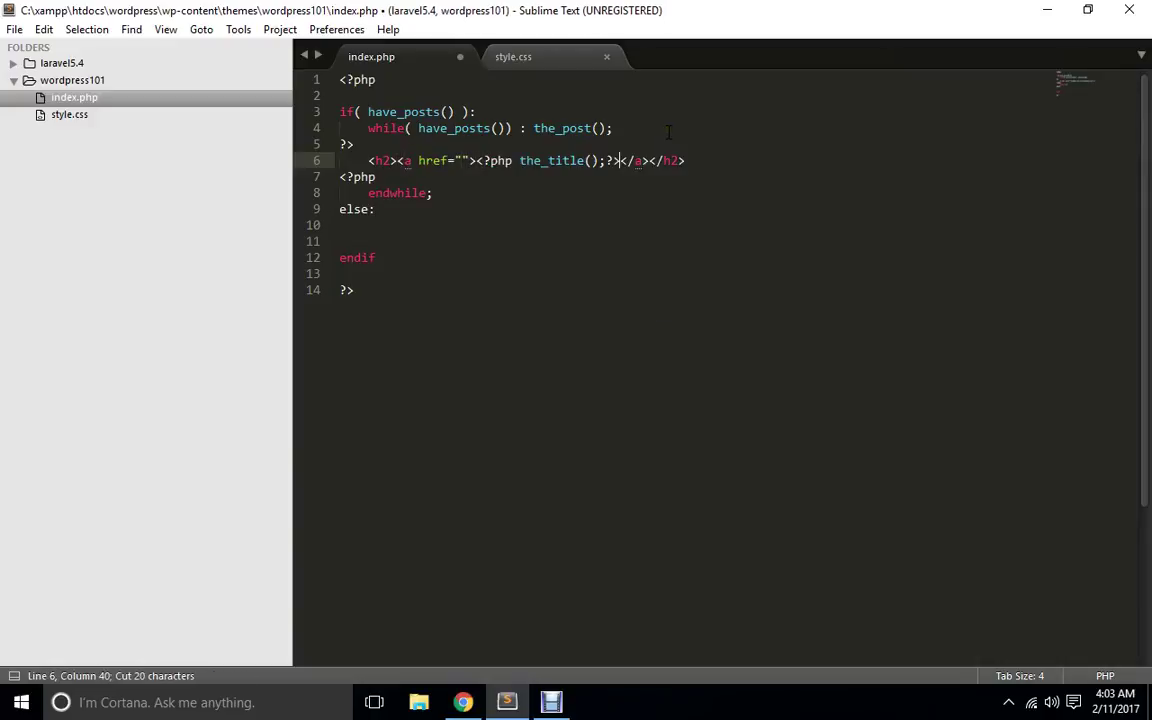
key("ctrl+s")
Add an empty <p></p> element on a new line below the h2 heading in the loop.
left_click(723, 158)
key("Return")
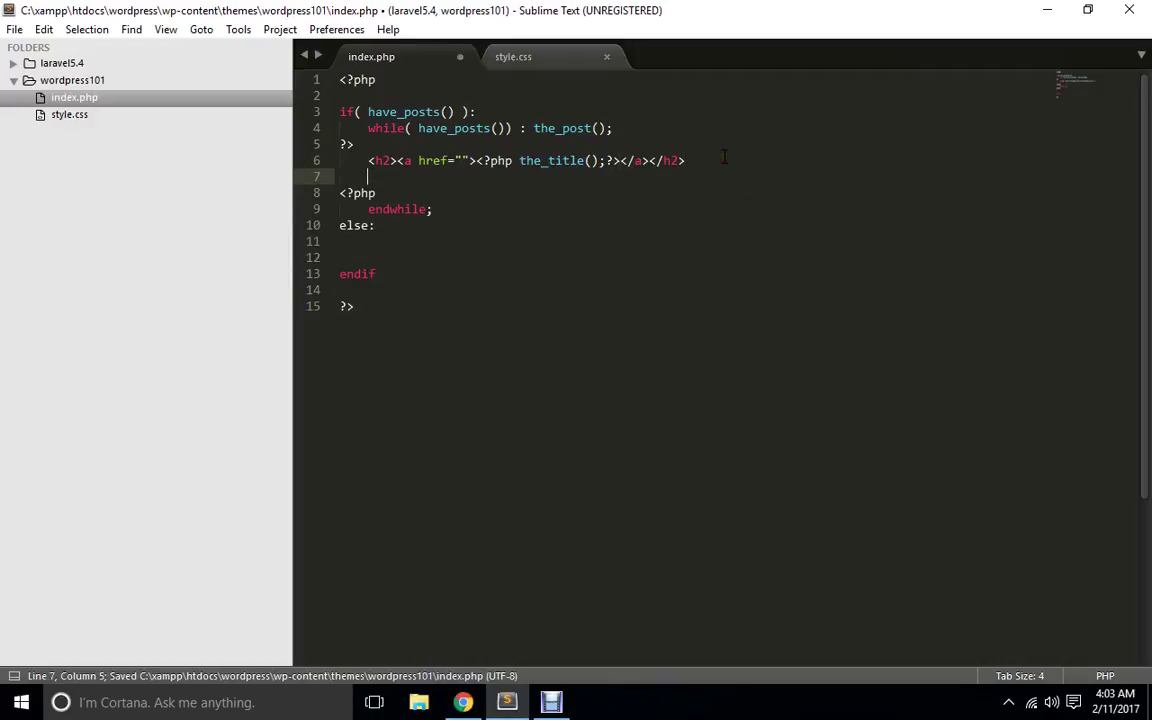
type("<p")
key("Return")
key("ctrl+z")
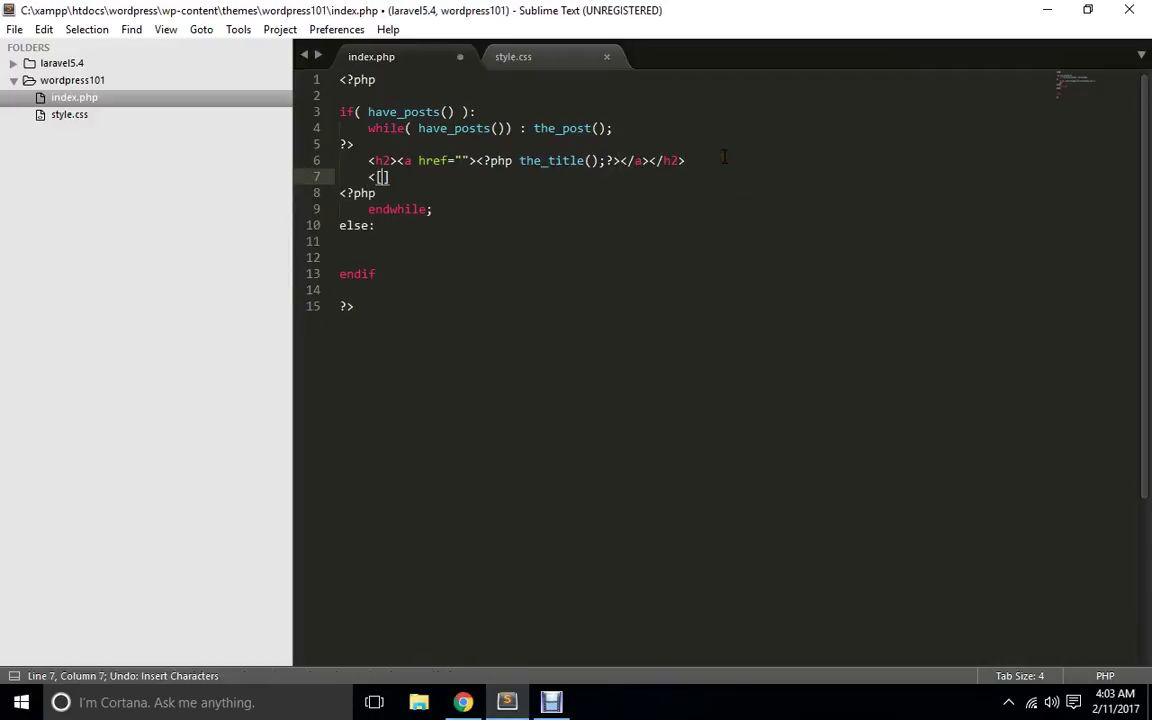
key("ctrl+z")
type("p")
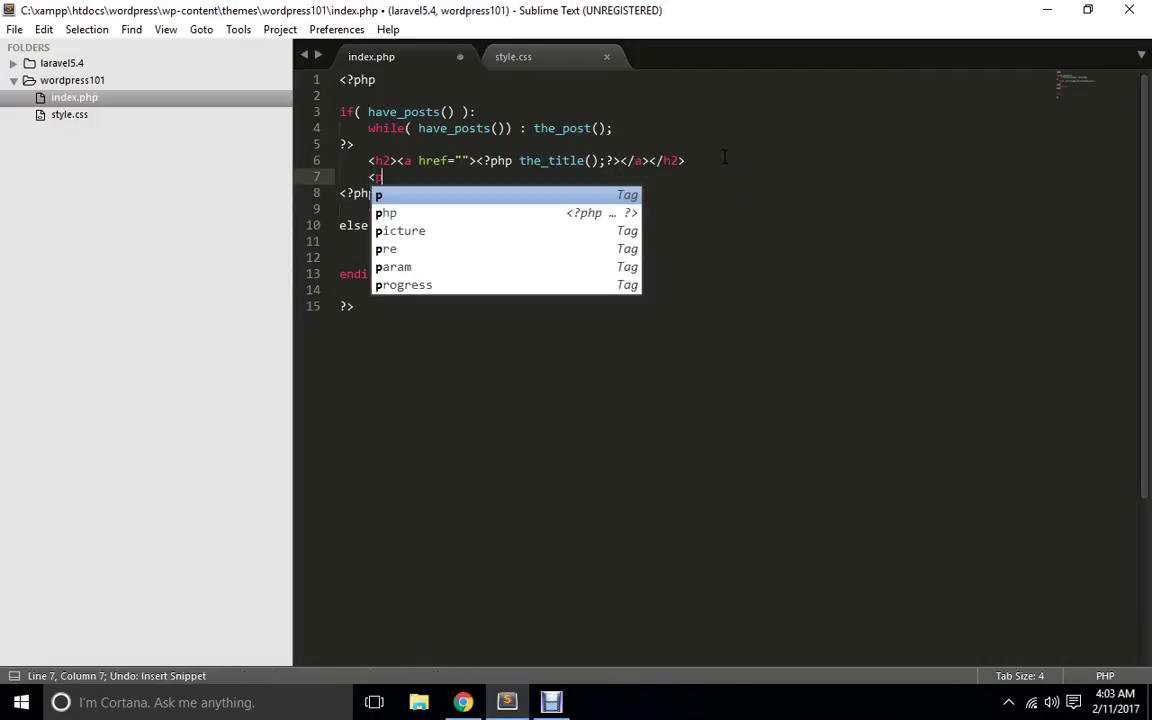
key("Tab")
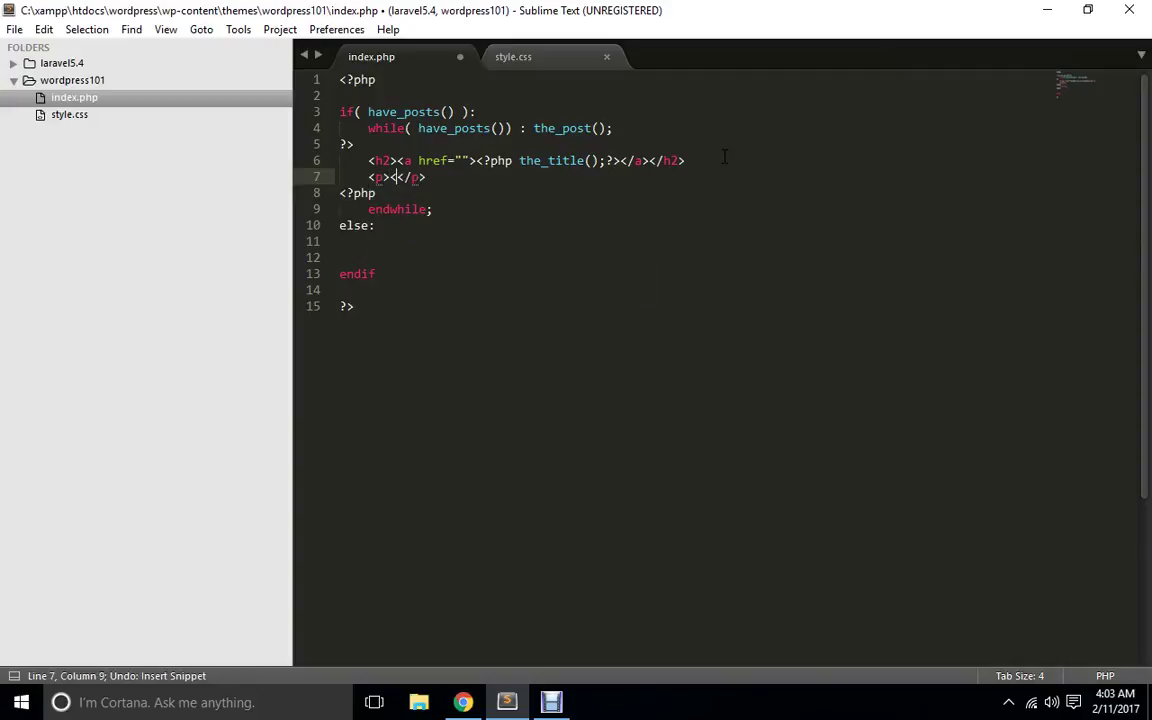
Insert <?php the_content();?> inside the paragraph element and save index.php.
type("<?php ?>")
key("Left")
key("ctrl+s")
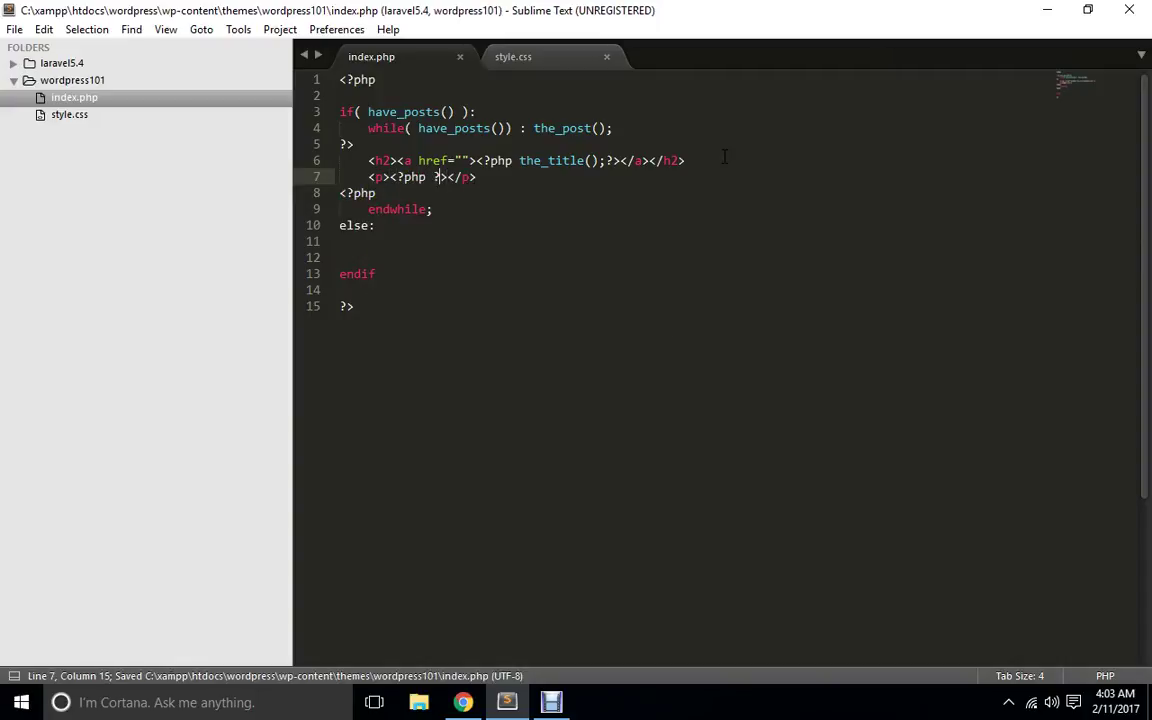
type("the_content")
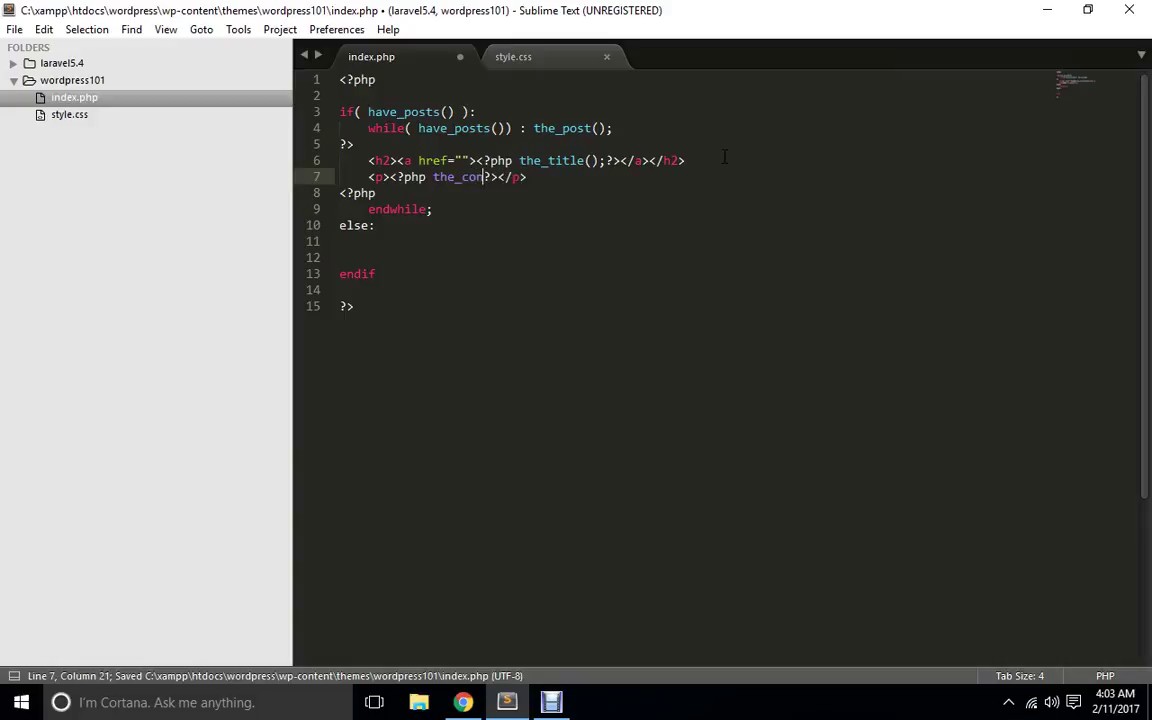
type("();")
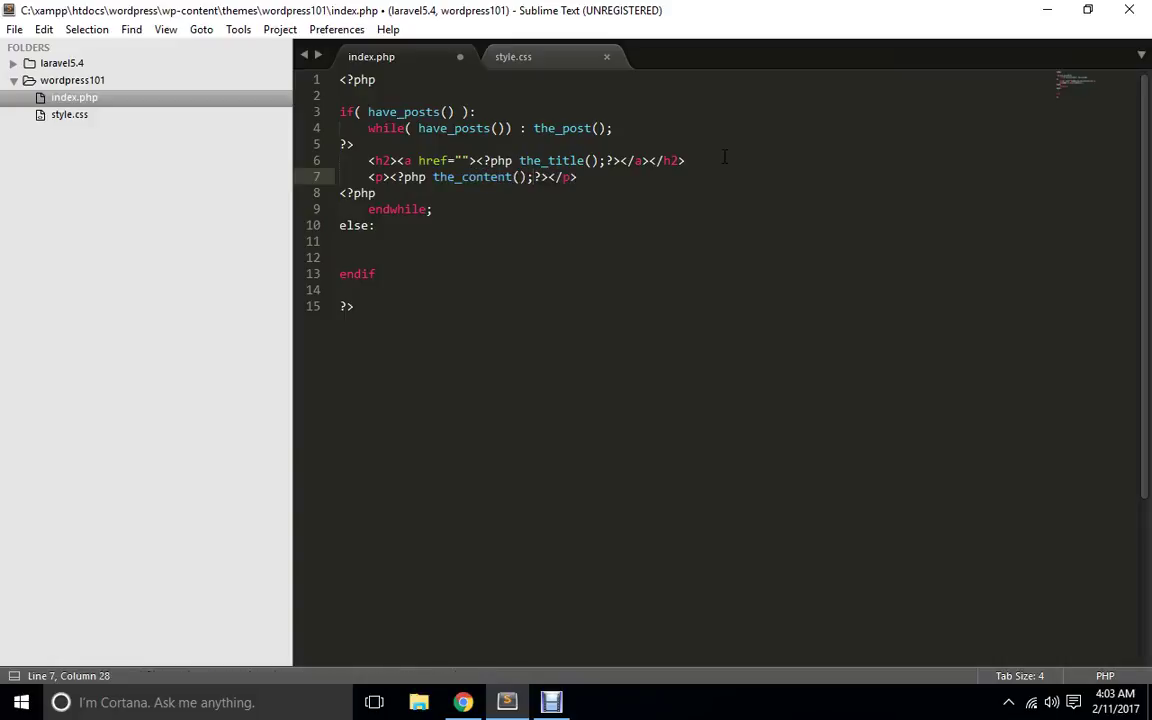
key("ctrl+s")
Switch to Chrome, reload localhost/wordpress and check the linked title and content output.
key("alt+Tab")
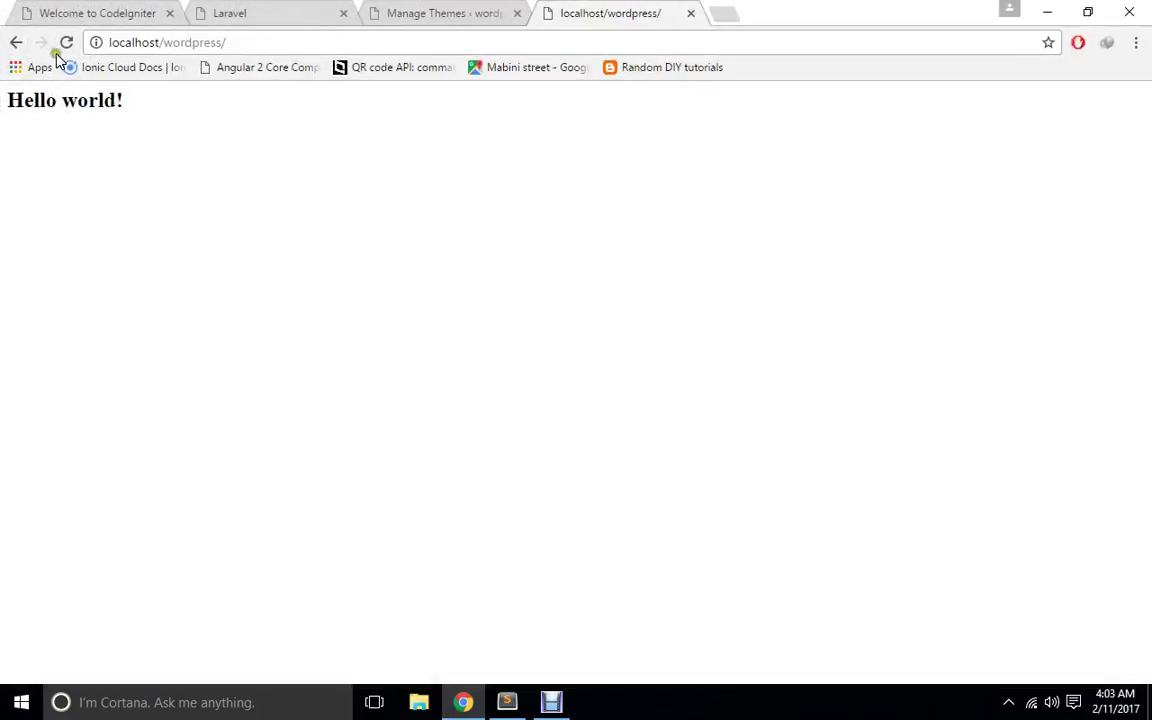
left_click(65, 43)
left_click_drag(129, 127, 373, 334)
left_click(373, 328)
Switch to Sublime Text, add get_header(); directly below the opening <?php tag, and save.
left_click(507, 700)
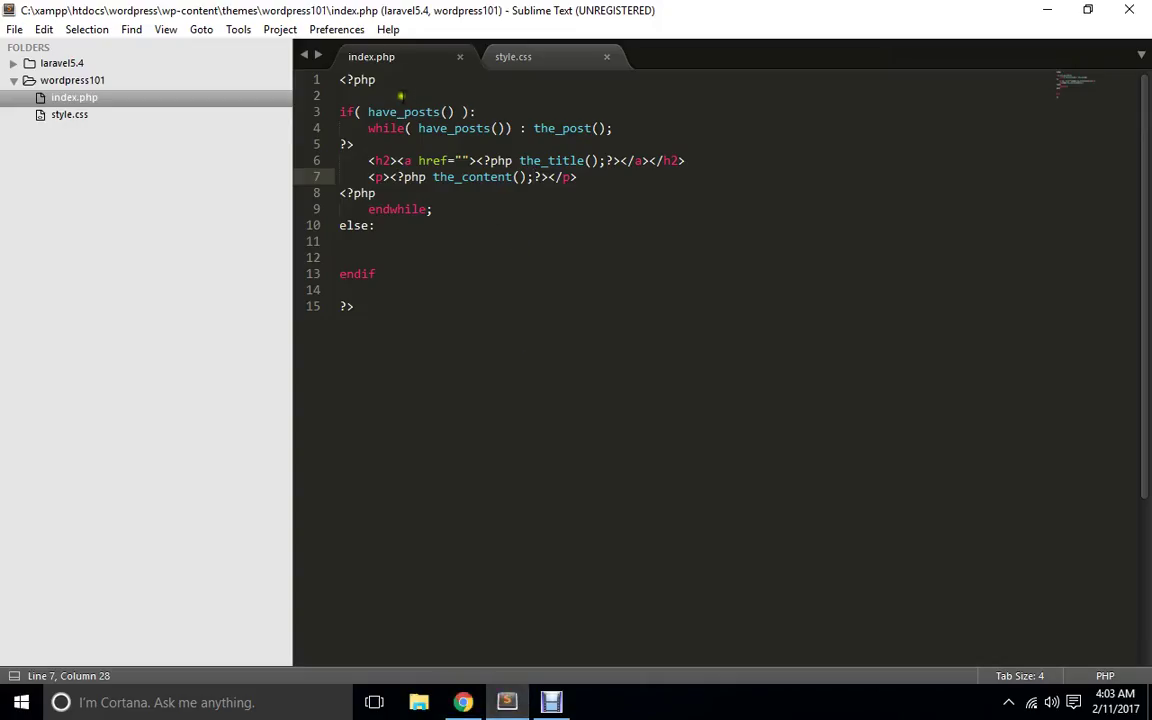
left_click(398, 91)
key("Return")
key("Up")
type("get")
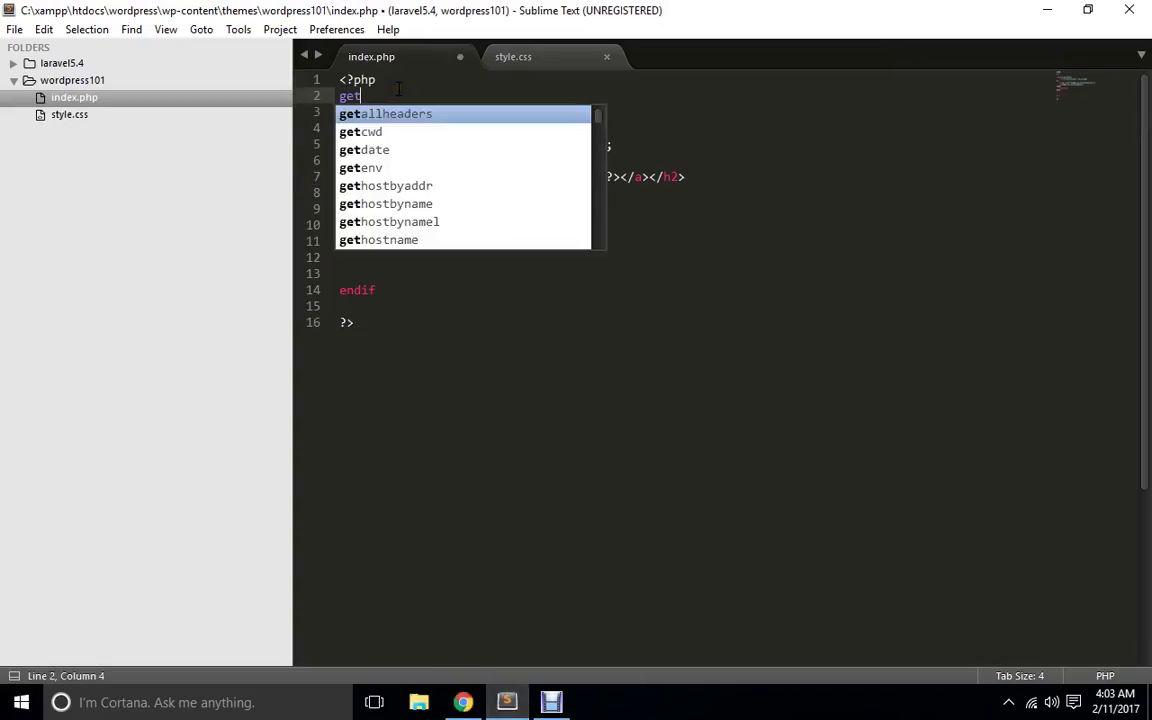
type("_header();")
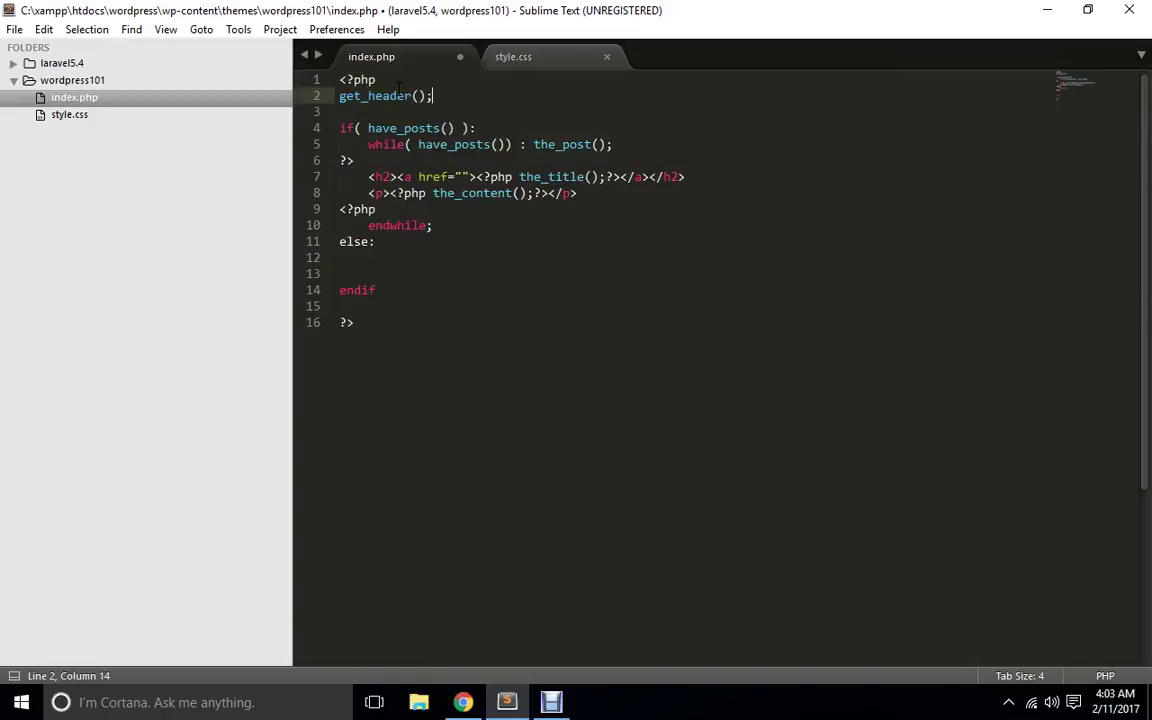
key("ctrl+s")
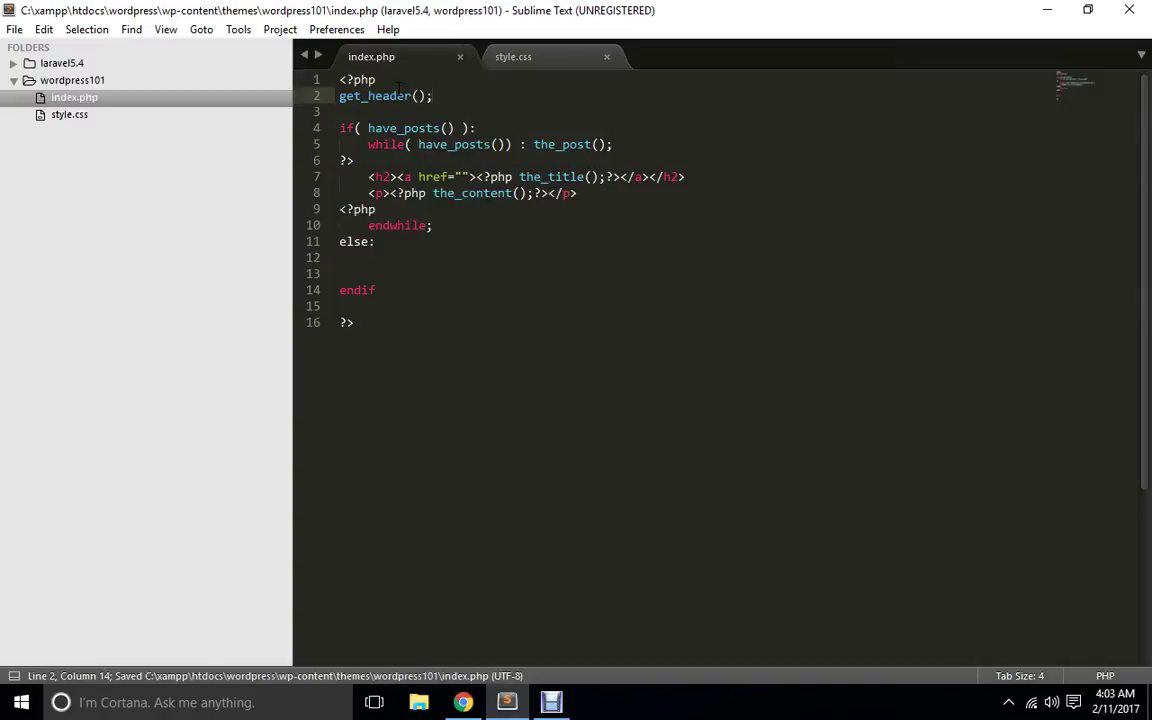
Add get_footer(); above the closing ?> tag, save, and reload localhost/wordpress in Chrome.
left_click(383, 305)
key("Return")
type("get_f")
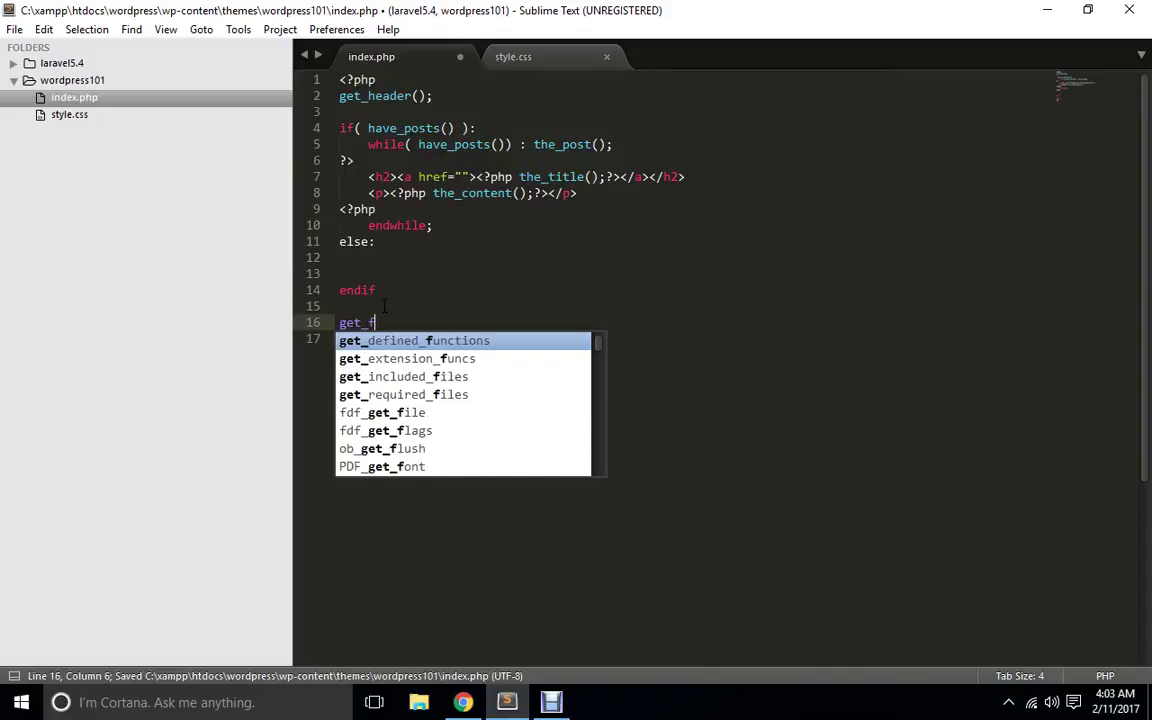
type("ooter()")
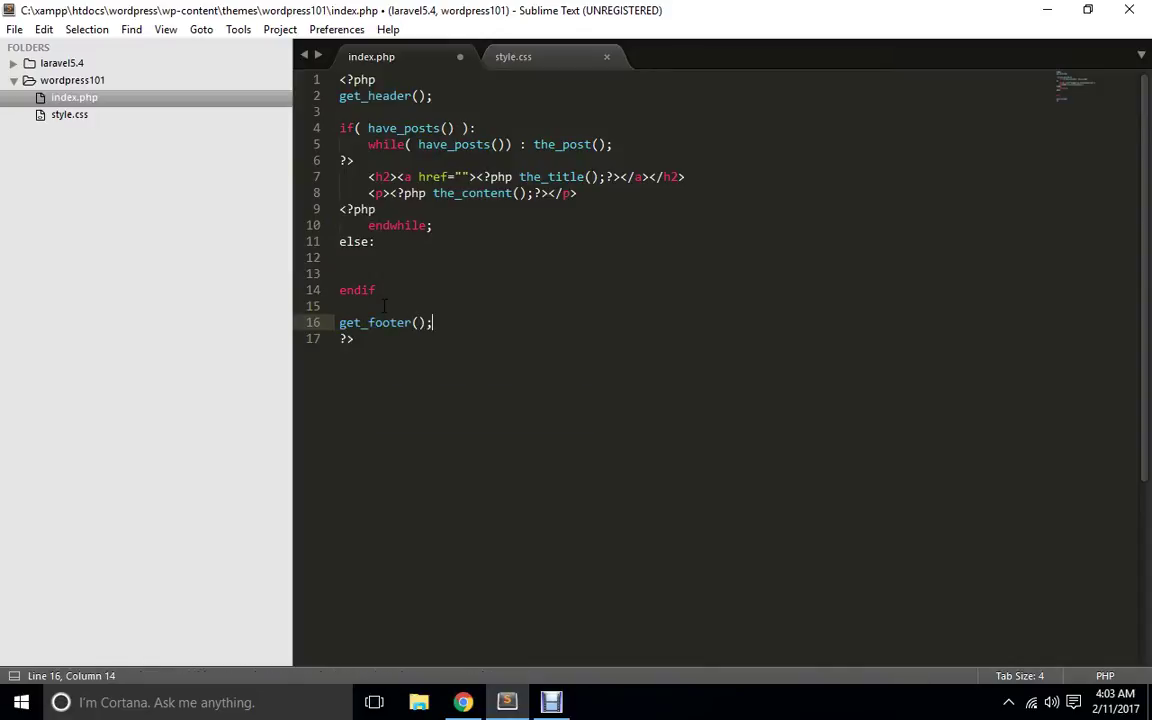
type(";")
key("ctrl+s")
key("alt+Tab")
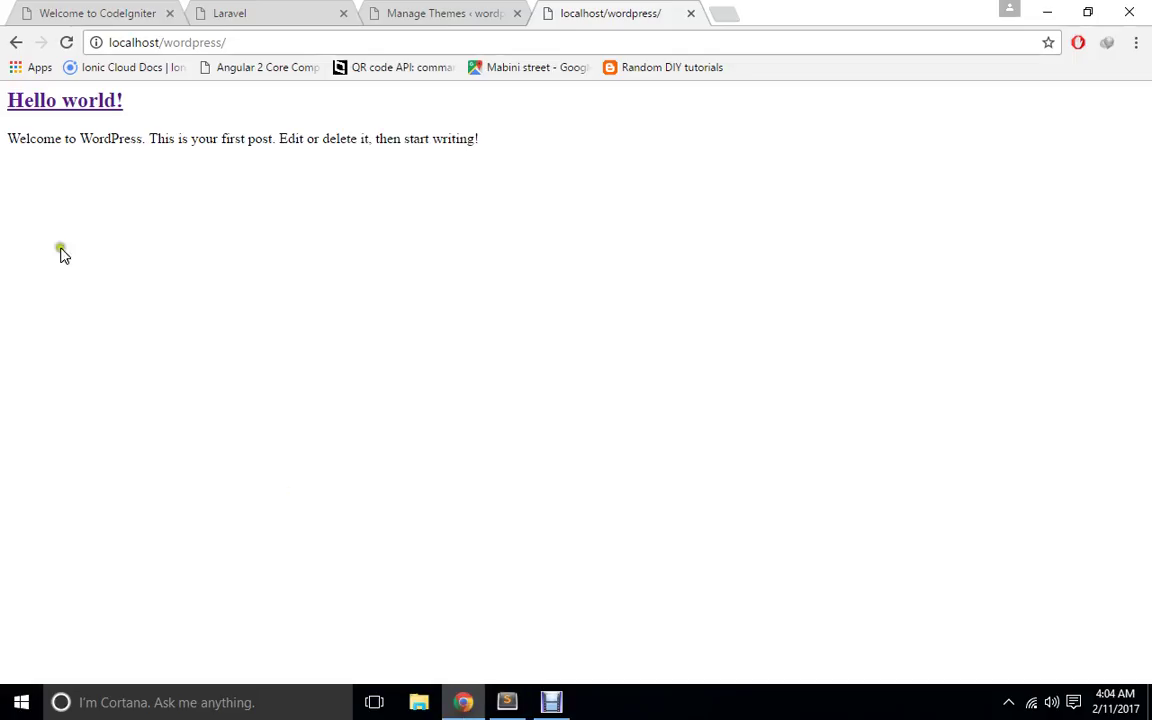
left_click(66, 42)
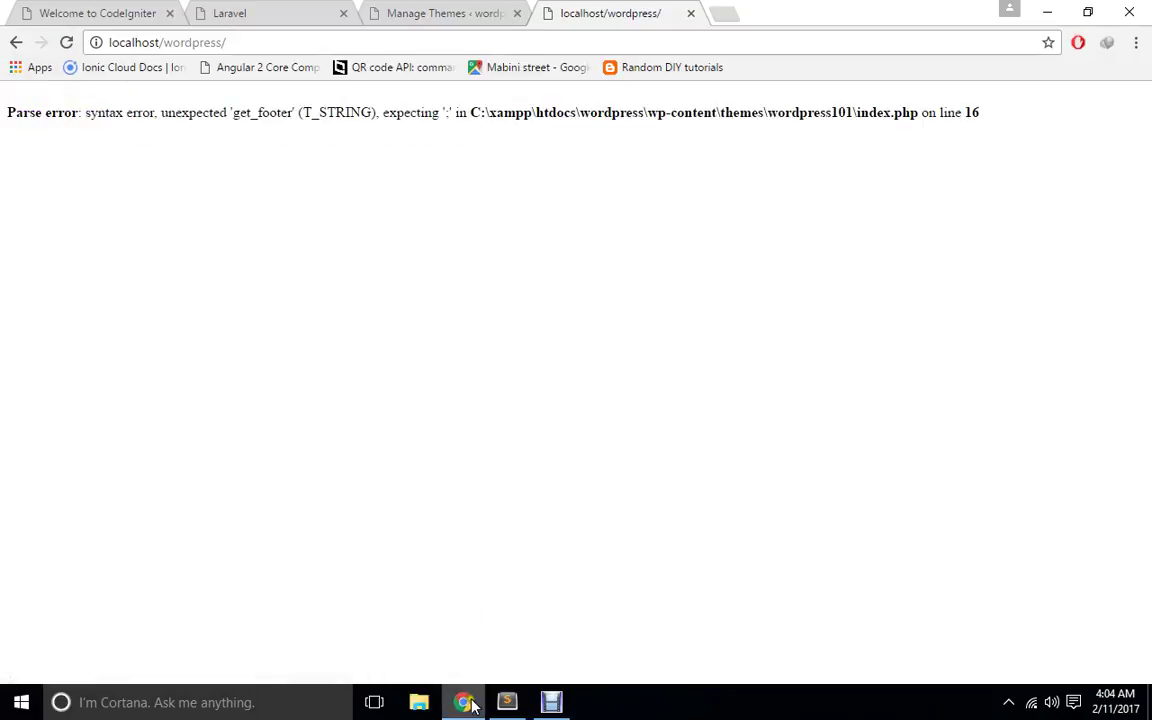
Switch to Sublime Text, try get_headers() as the header call, save, and reload the page in Chrome.
left_click(505, 702)
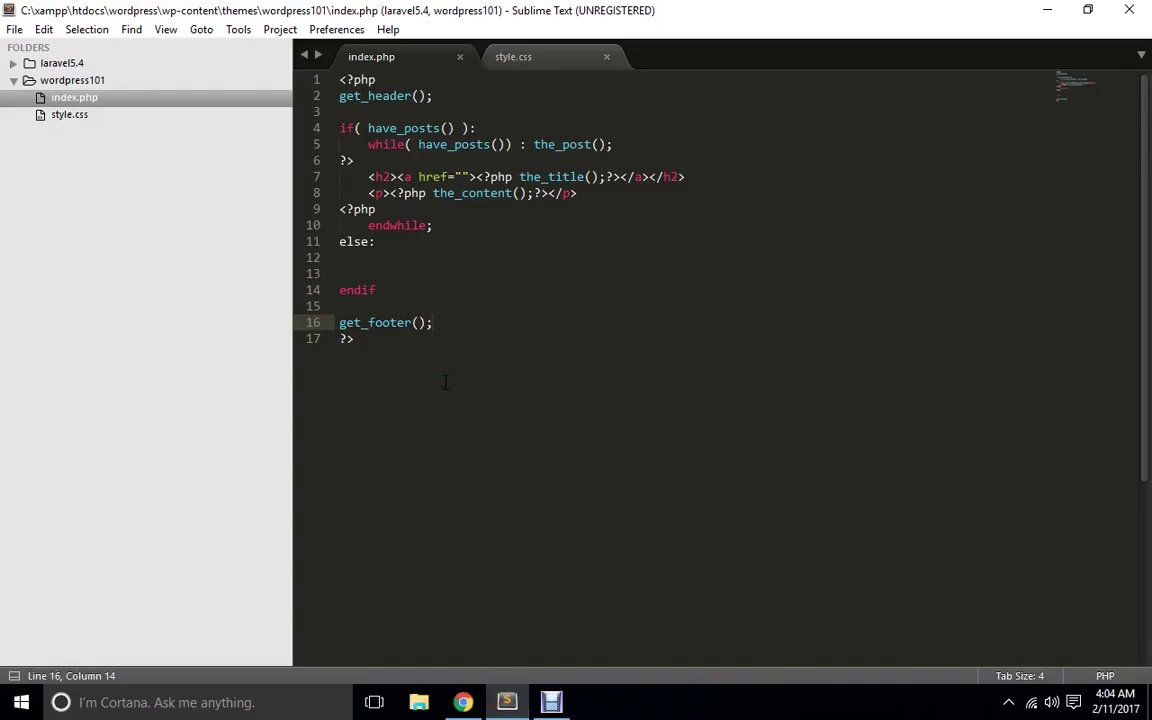
left_click(410, 96)
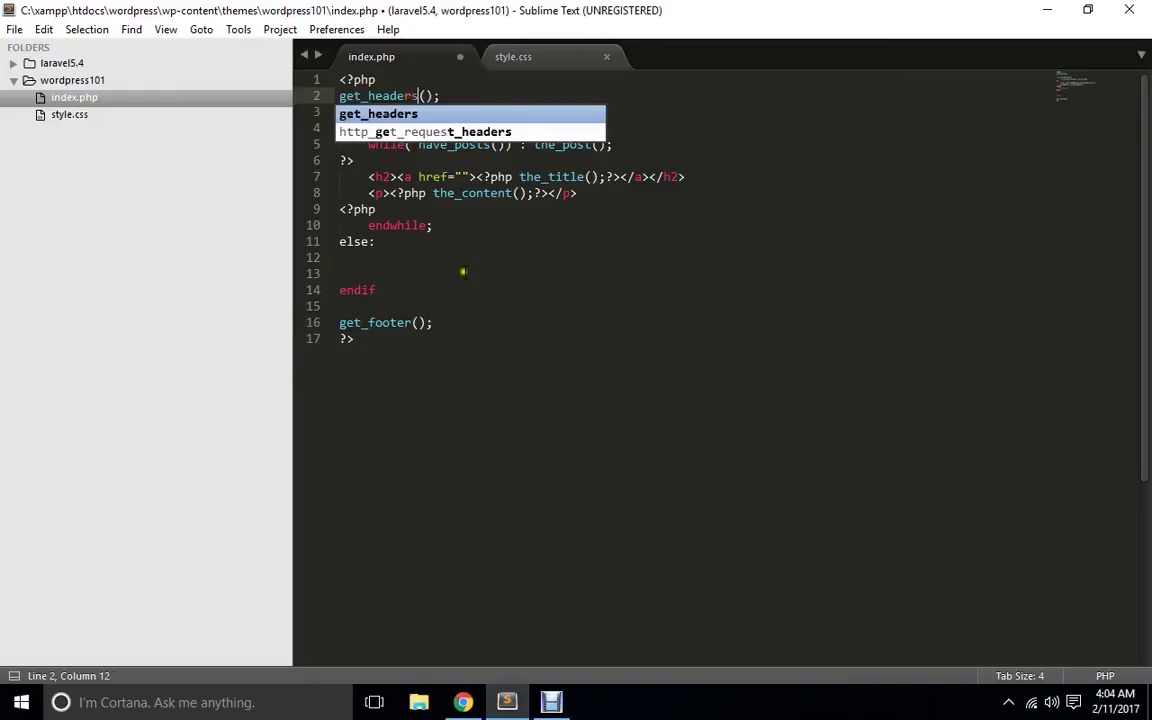
key("ctrl+s")
key("alt+Tab")
key("F5")
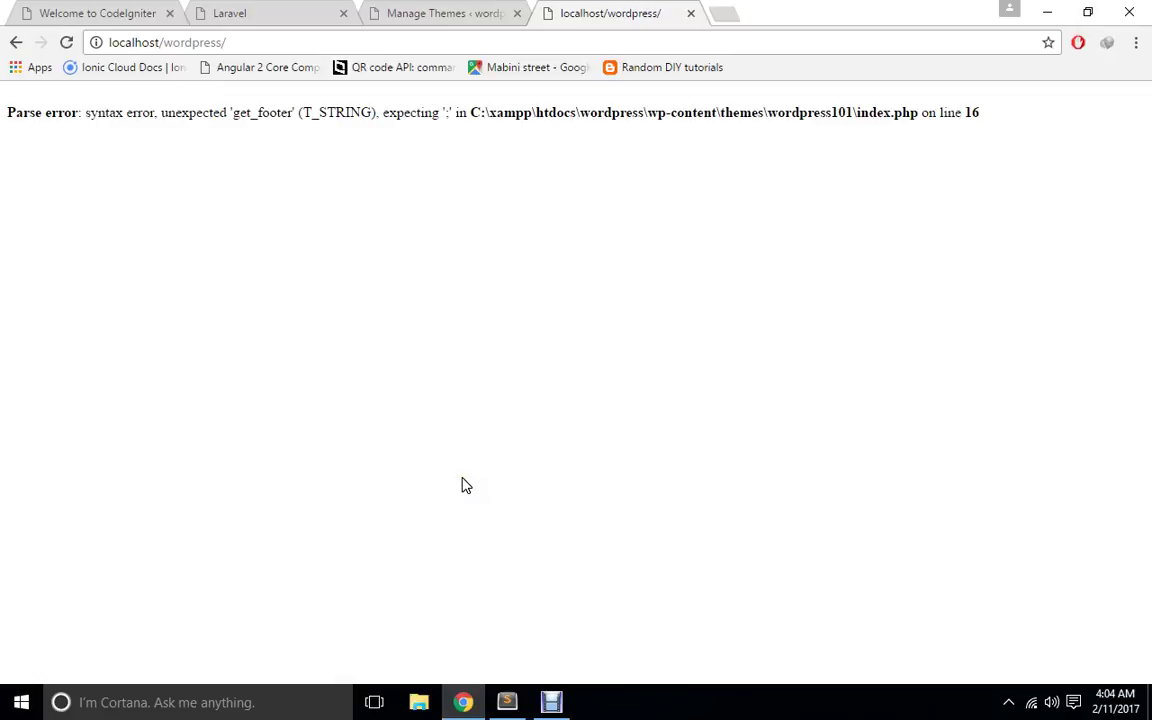
Switch to Sublime Text, add a semicolon after endif, save, and reload localhost/wordpress in Chrome.
key("alt+Tab")
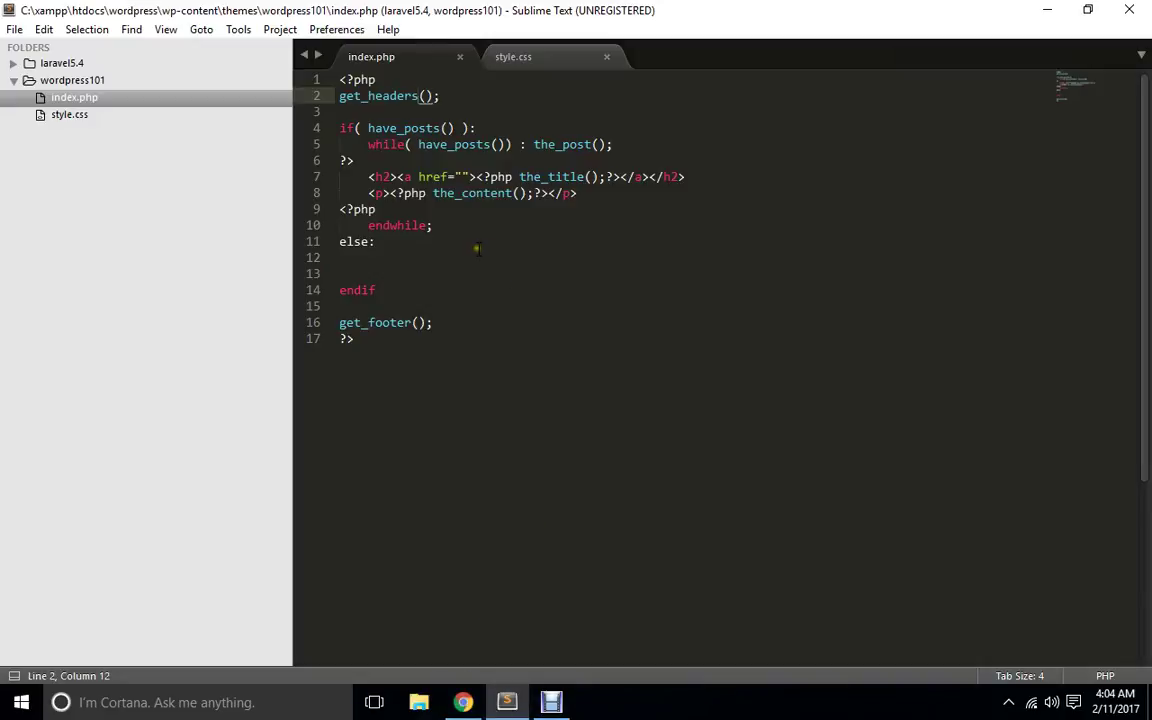
left_click(404, 274)
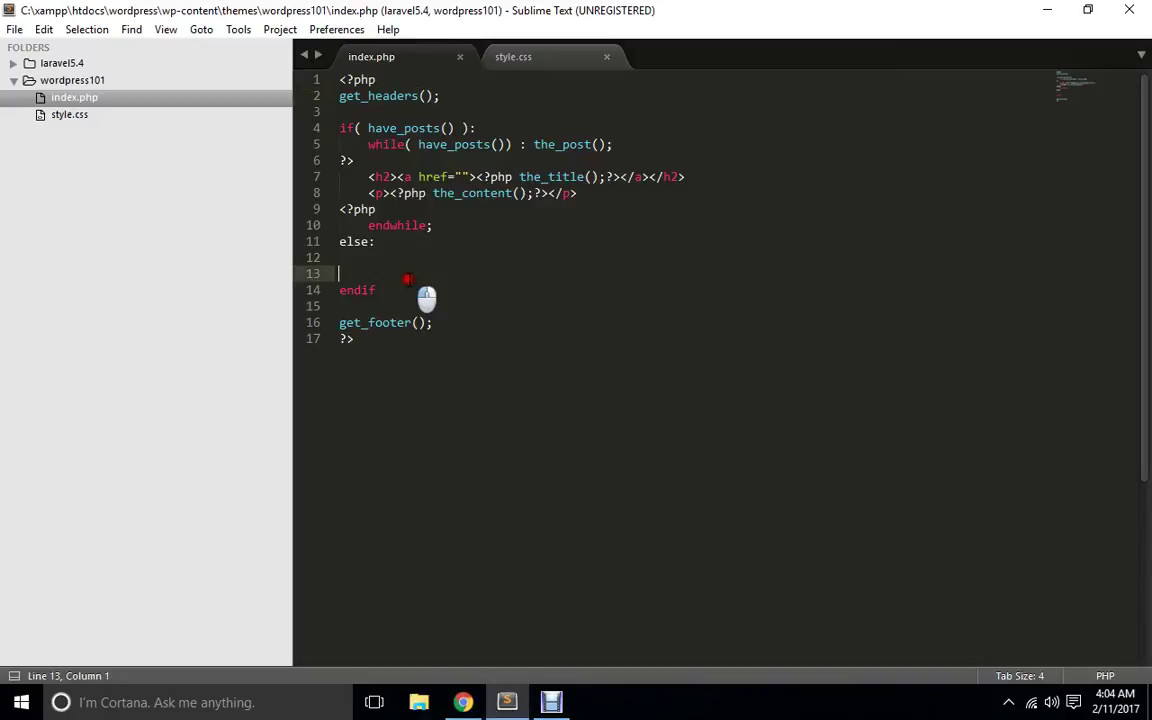
left_click(401, 292)
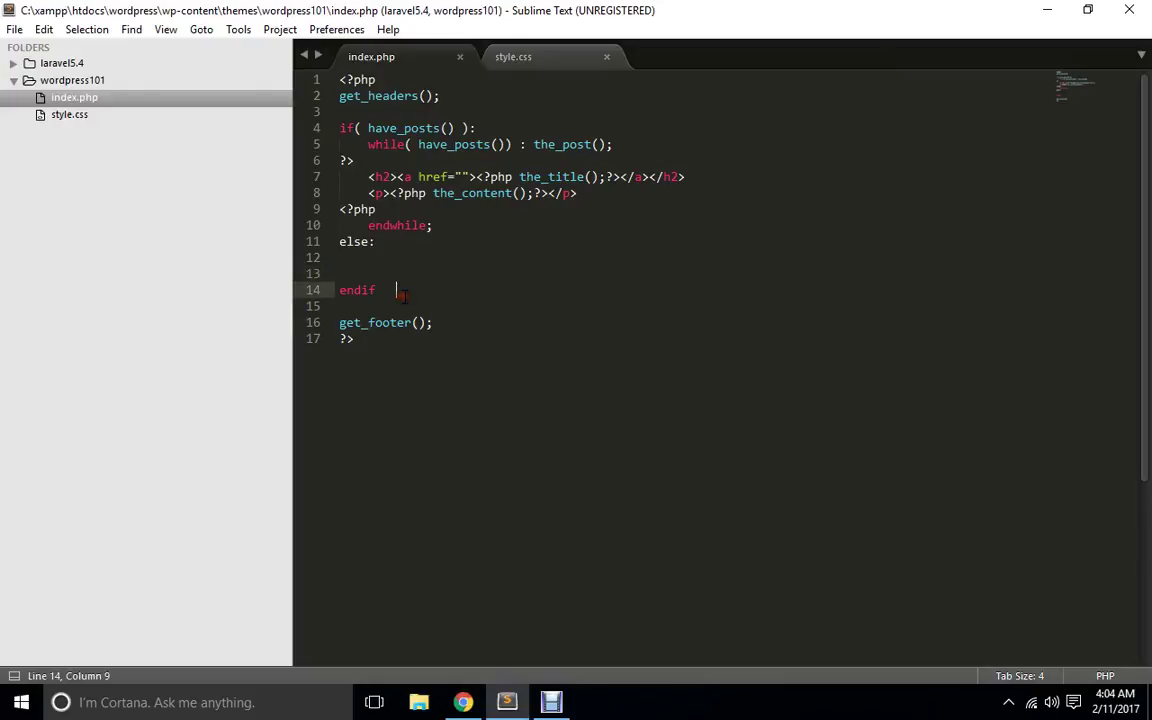
type(";")
key("ctrl+s")
key("alt+Tab")
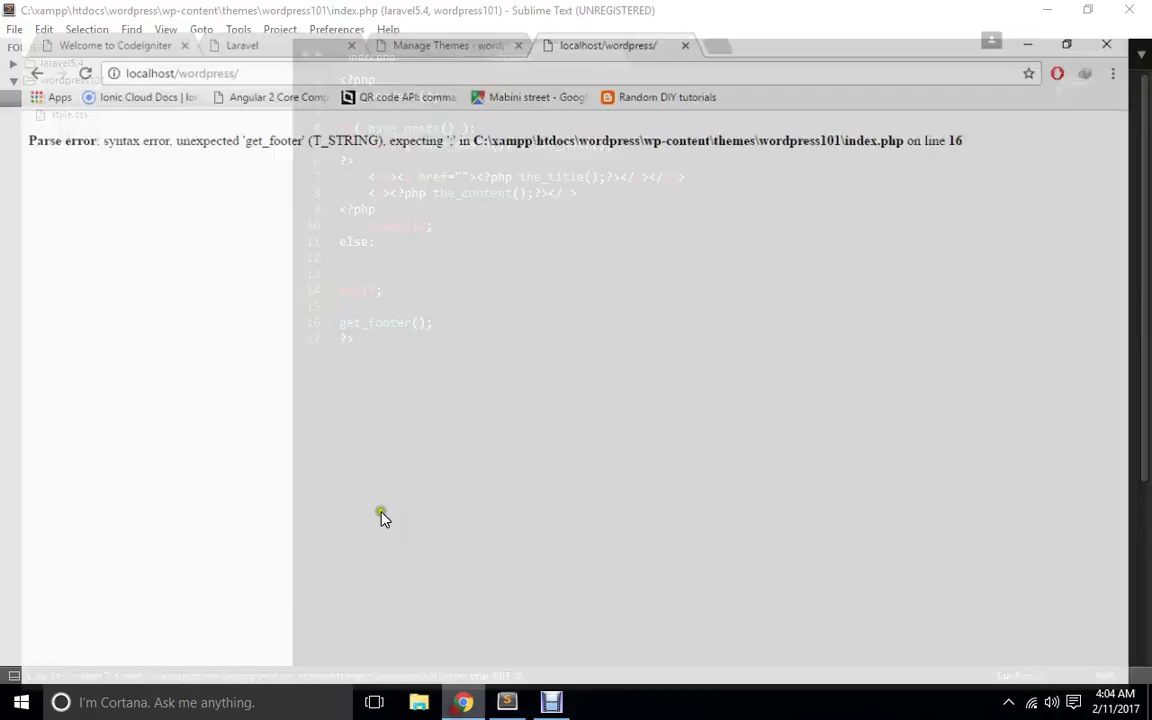
left_click(62, 42)
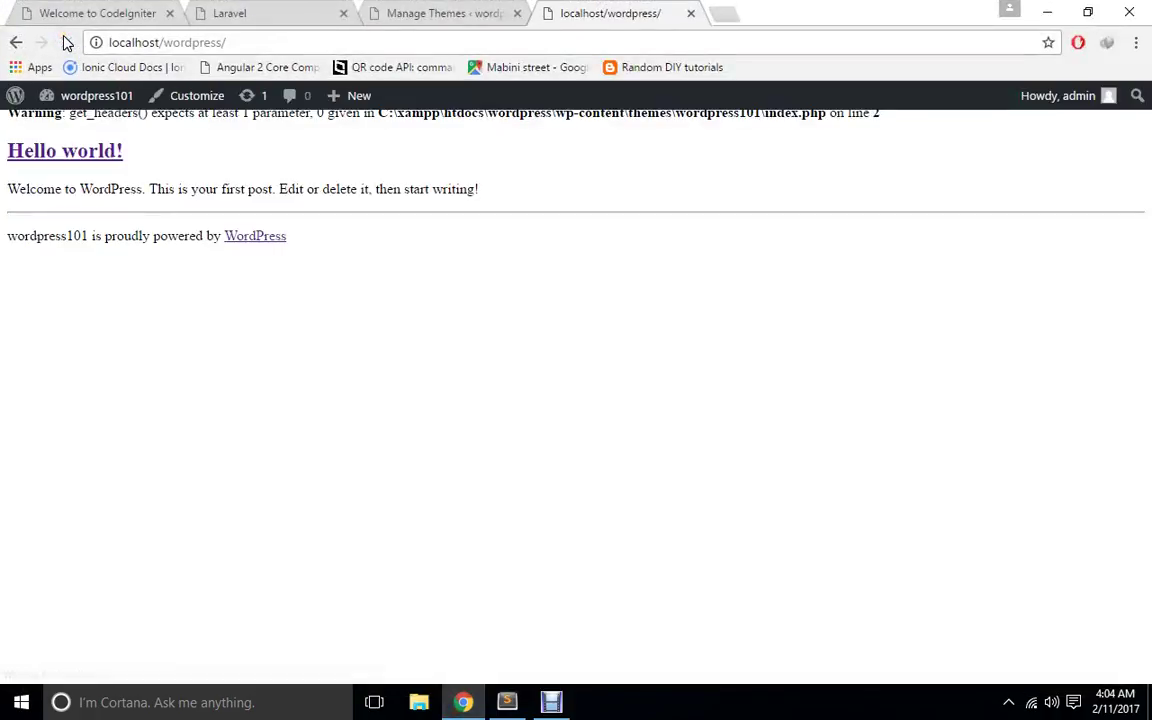
Switch to Sublime Text, correct the header call on line 2 to get_header();, and save.
left_click(507, 703)
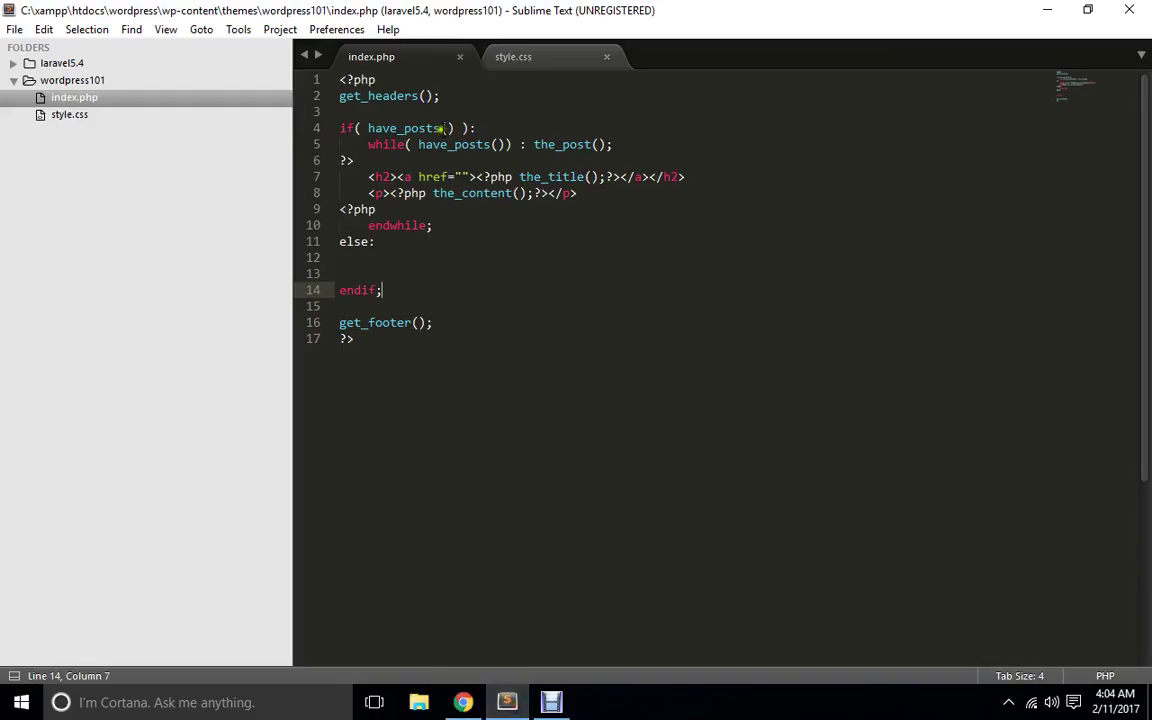
left_click(421, 96)
key("BackSpace")
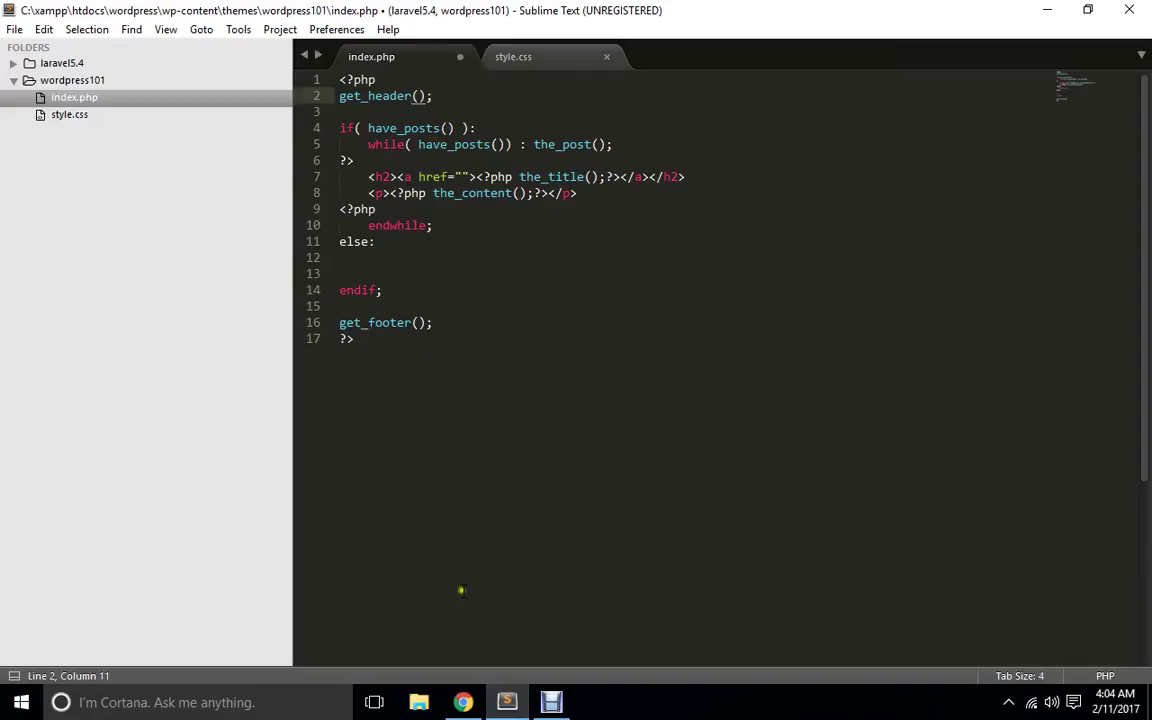
key("ctrl+s")
Switch to Chrome, reload localhost/wordpress and examine the site header and footer around the post.
left_click(462, 702)
left_click(64, 43)
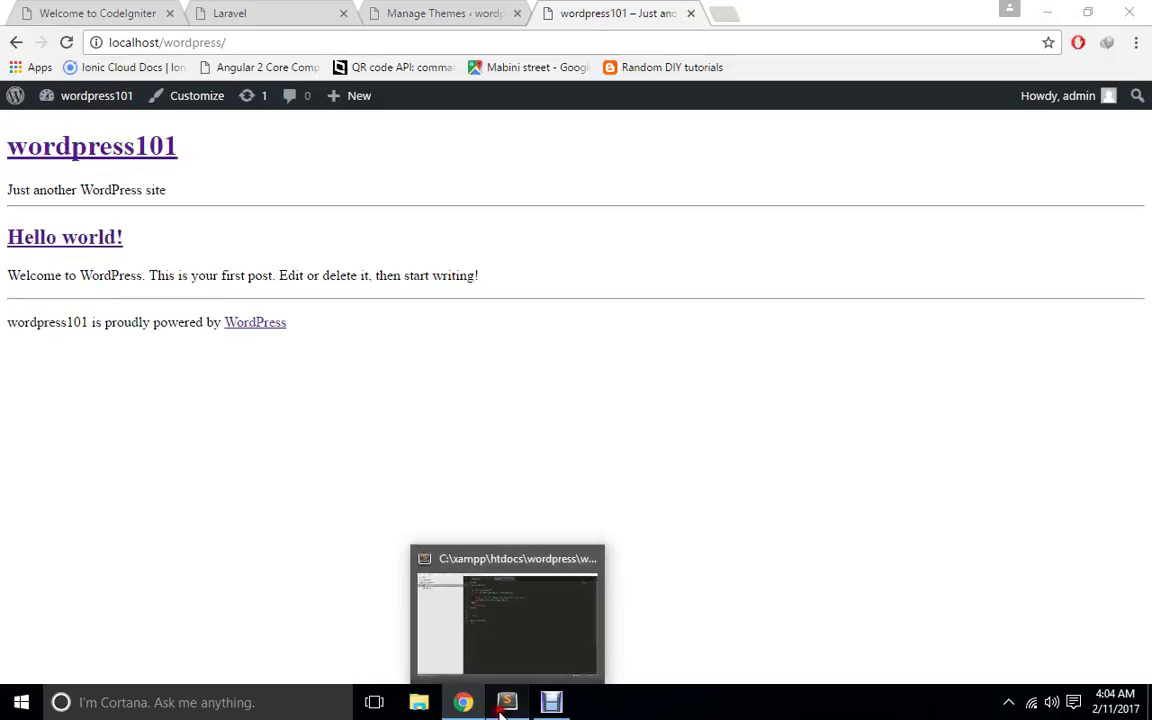
left_click(505, 705)
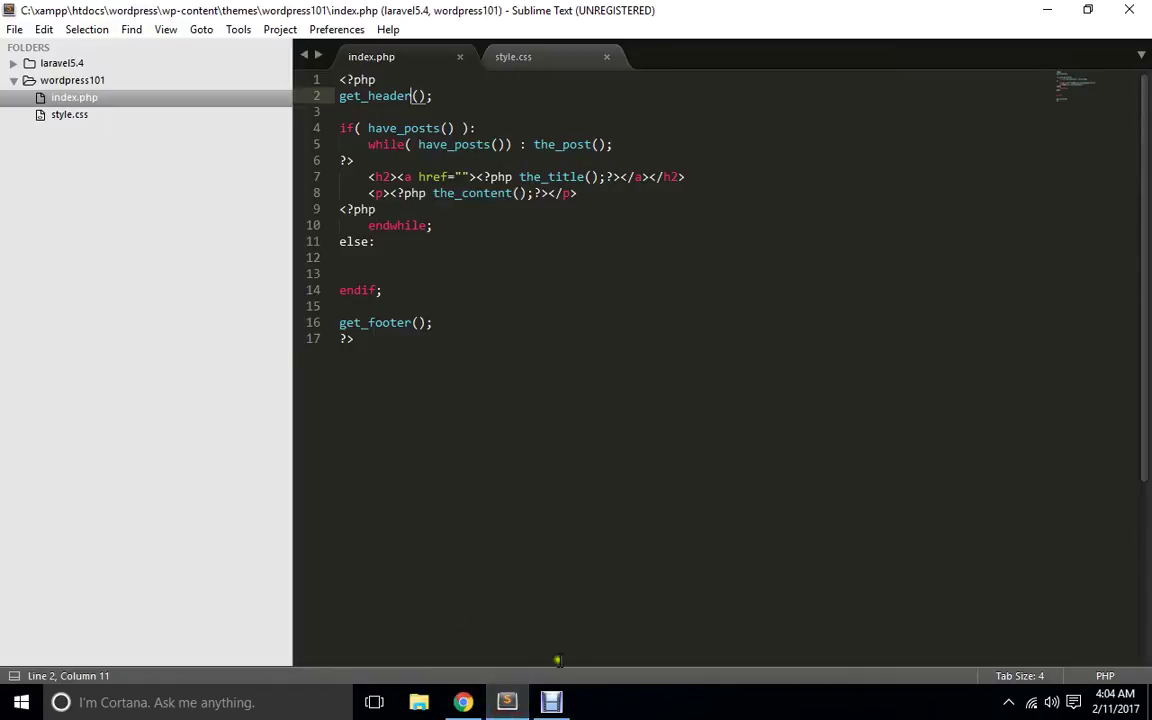
left_click(462, 702)
left_click_drag(170, 190, 88, 146)
left_click(163, 343)
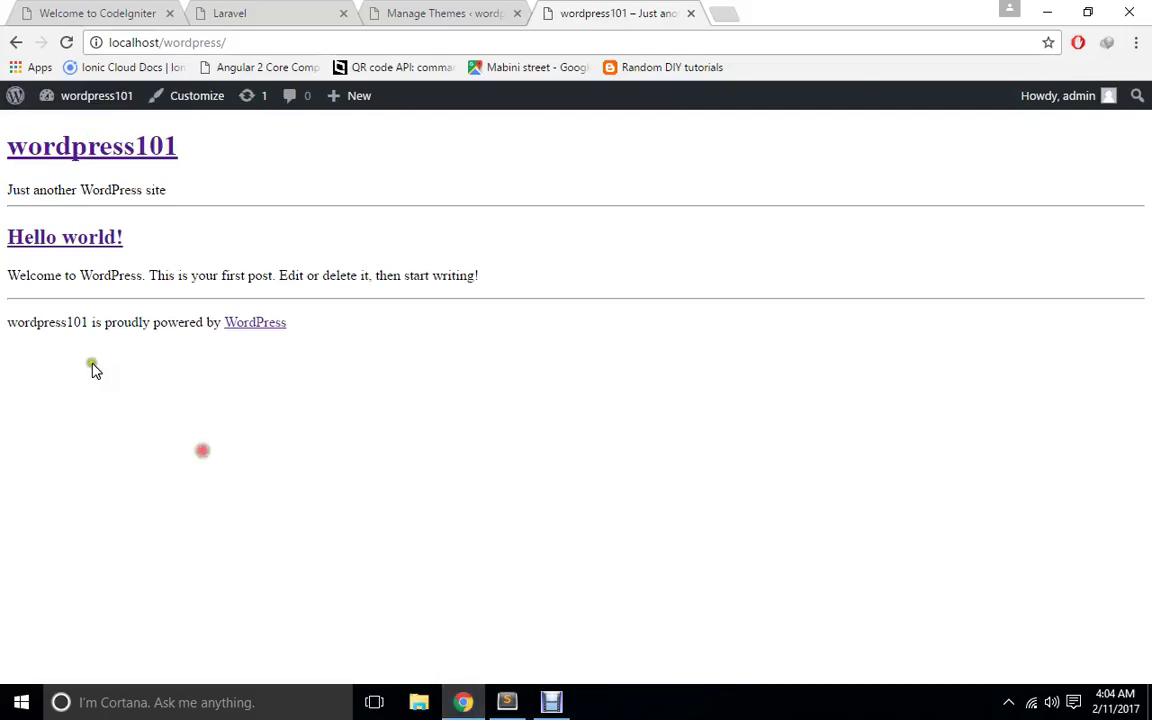
Switch to Sublime Text and create a new file named header.php in the wordpress101 theme folder.
left_click(505, 702)
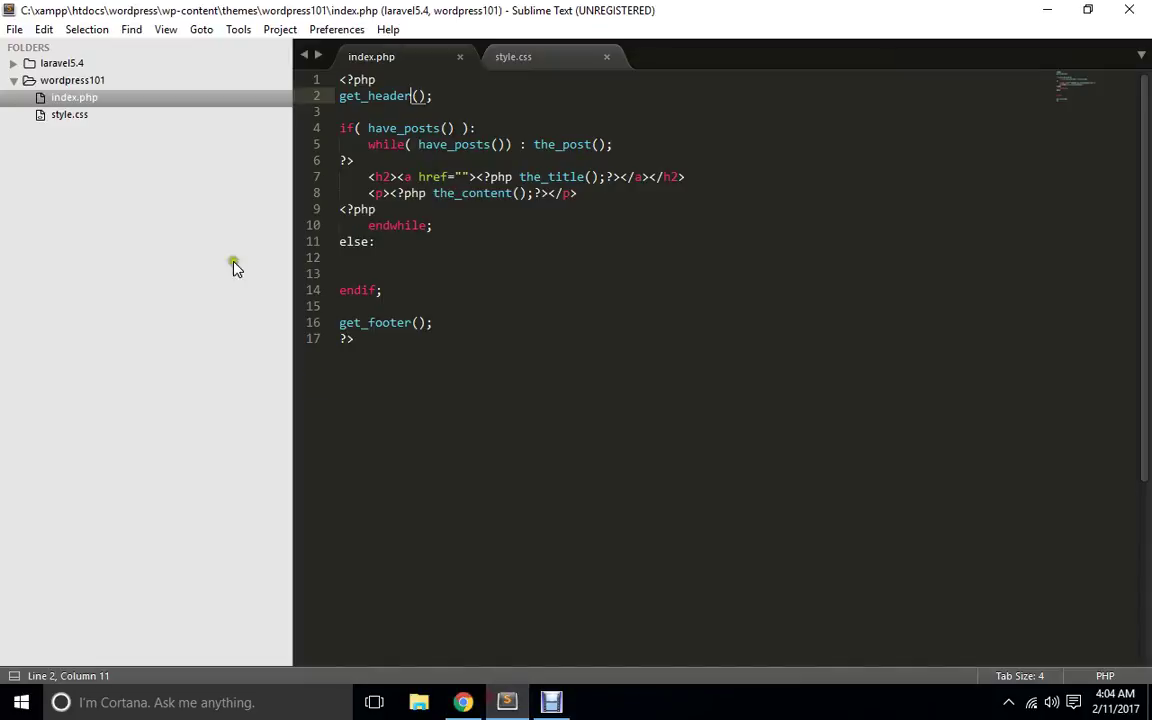
right_click(52, 80)
left_click(95, 93)
key("ctrl+s")
type("h")
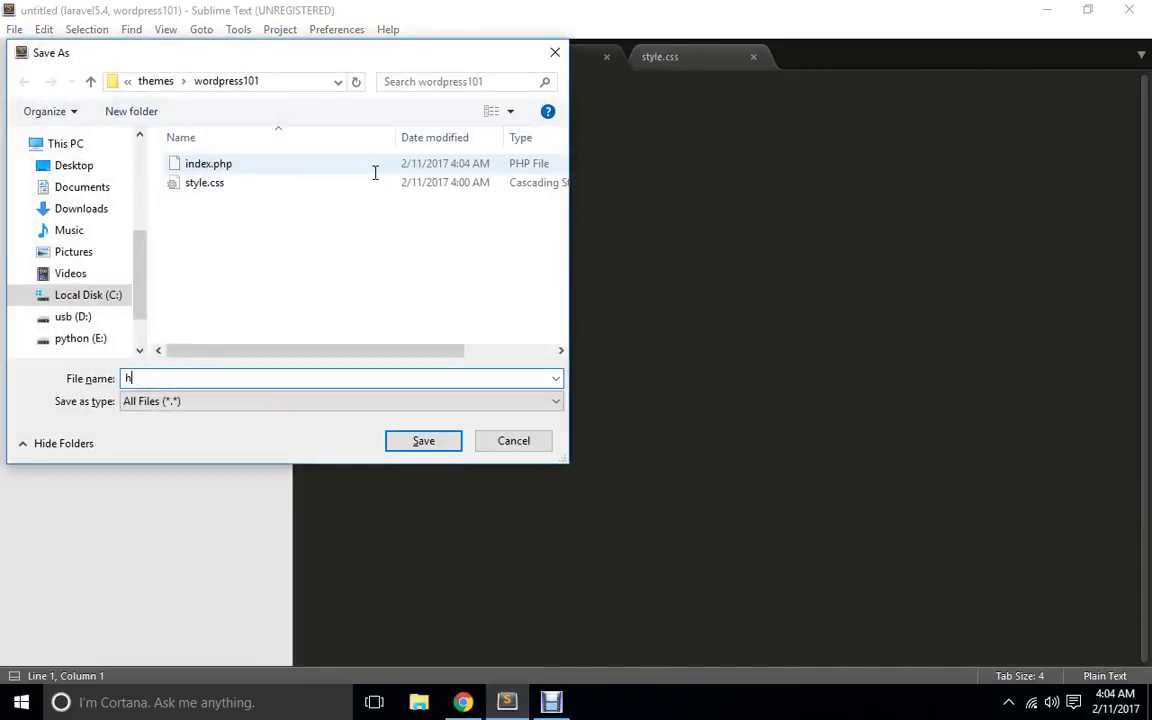
type("eader.php")
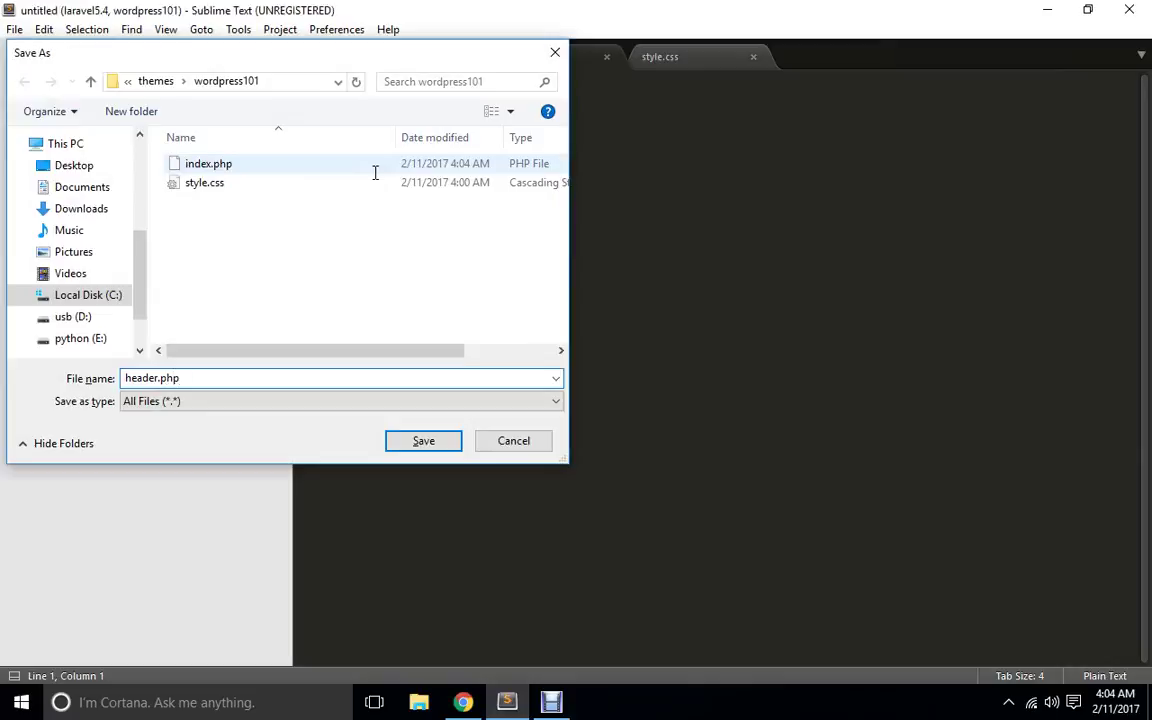
key("Return")
Create a new file named footer.php in the wordpress101 theme folder.
right_click(75, 81)
left_click(108, 93)
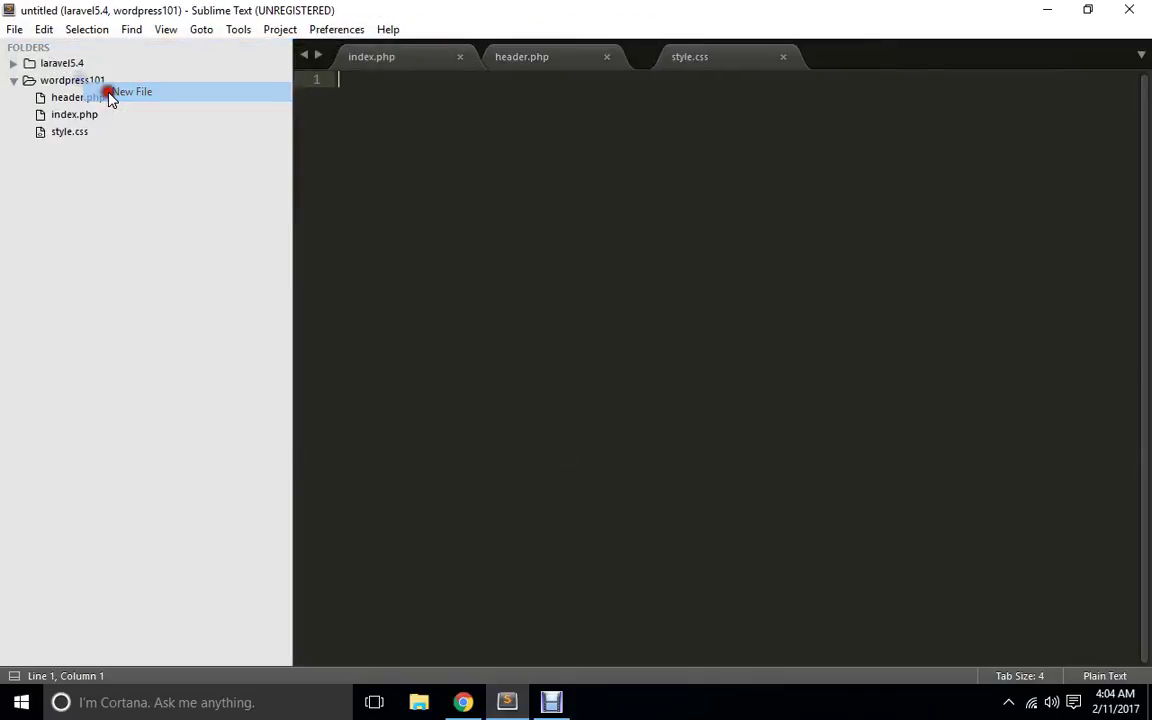
key("ctrl+s")
type("footer.ph")
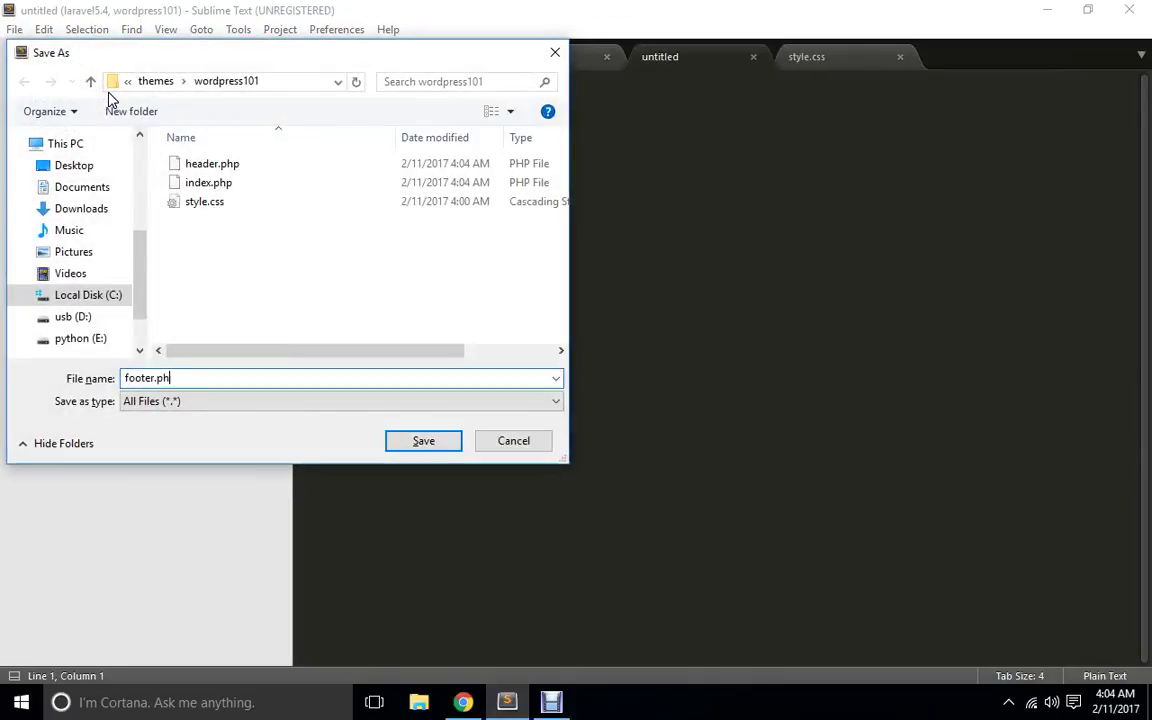
type("p")
key("Return")
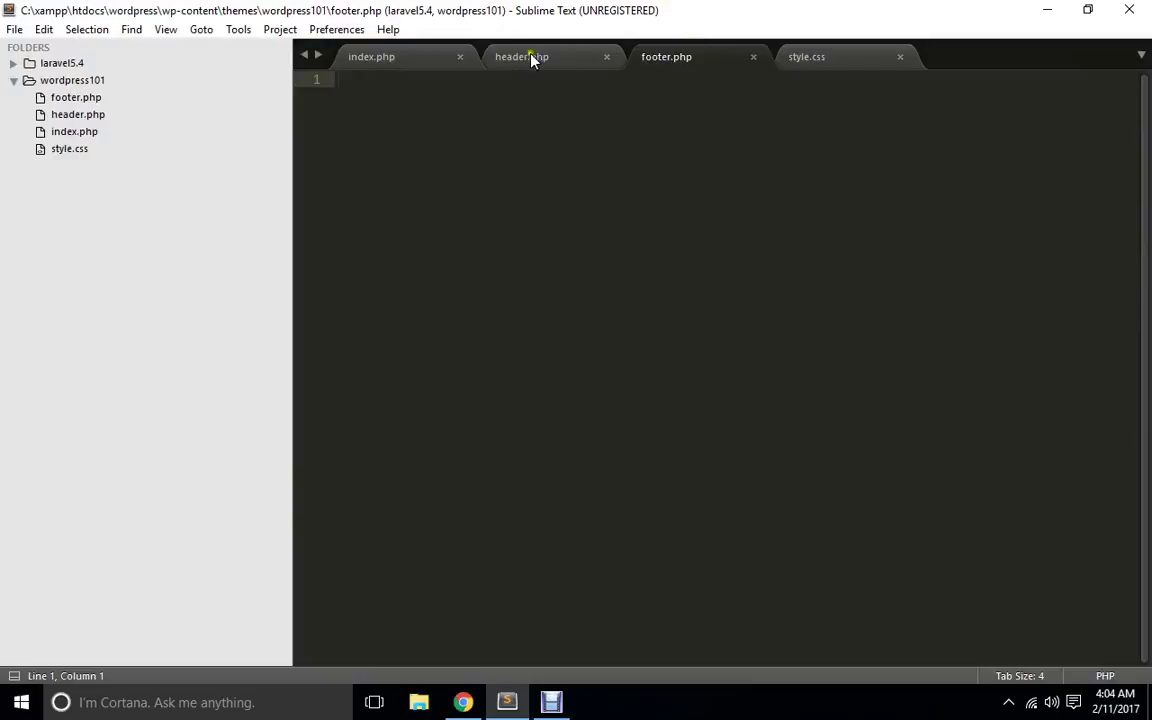
Insert the basic HTML document skeleton into header.php and save the file.
left_click(533, 58)
type("h")
key("Tab")
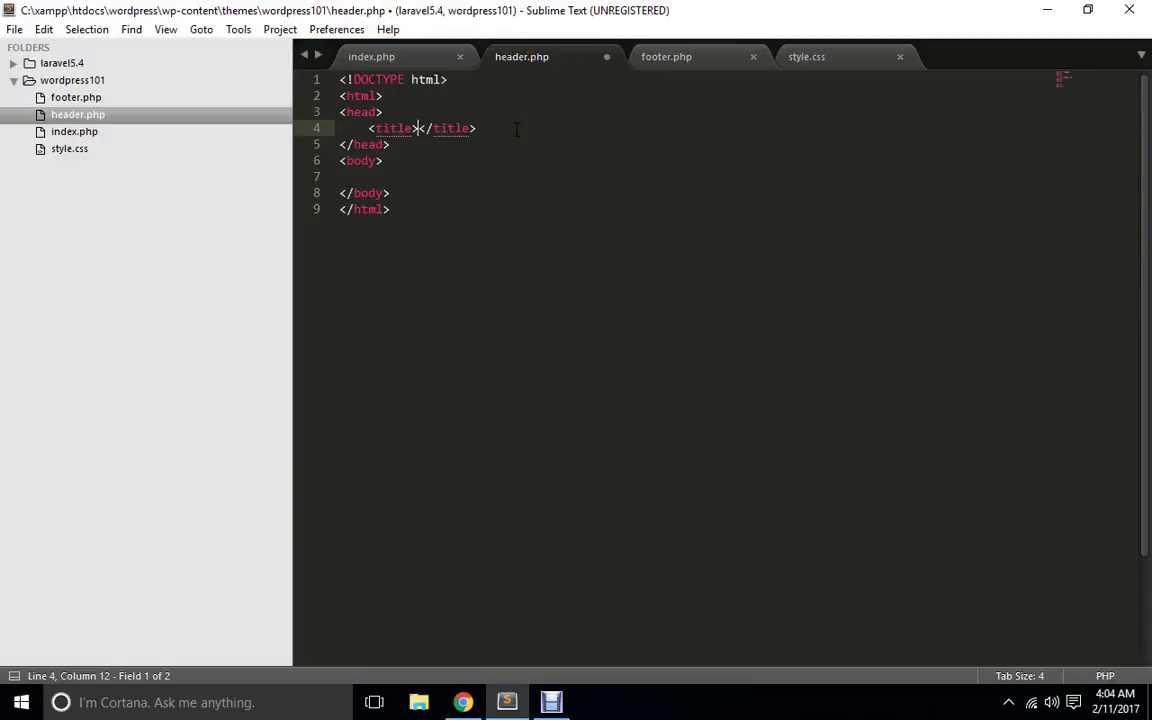
key("ctrl+s")
Fill the title element in header.php with <?php bloginfo('title');?> and save.
type("<?php ?>")
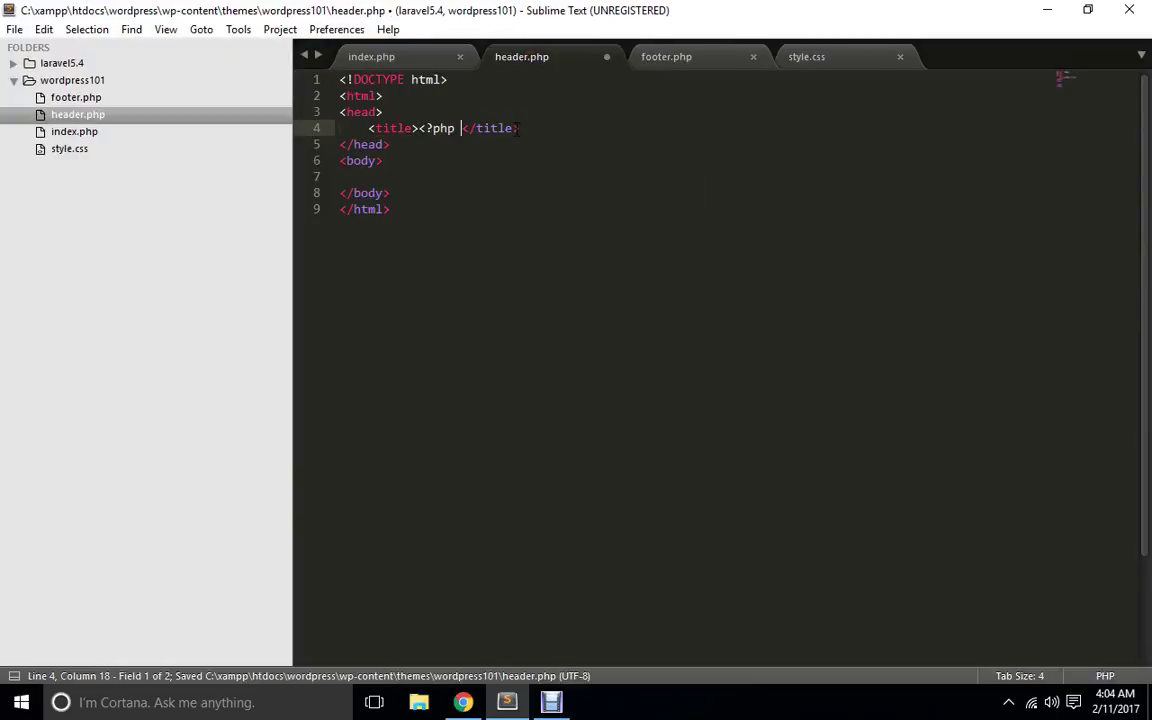
key("Left")
type("blog")
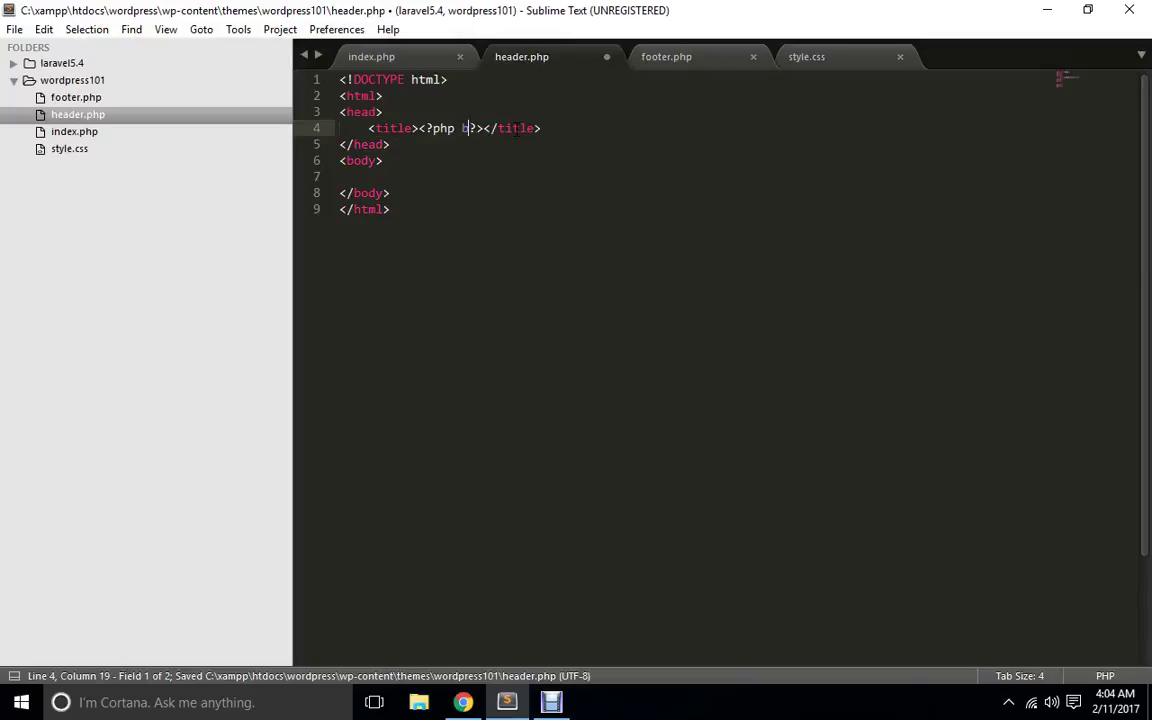
type("info();")
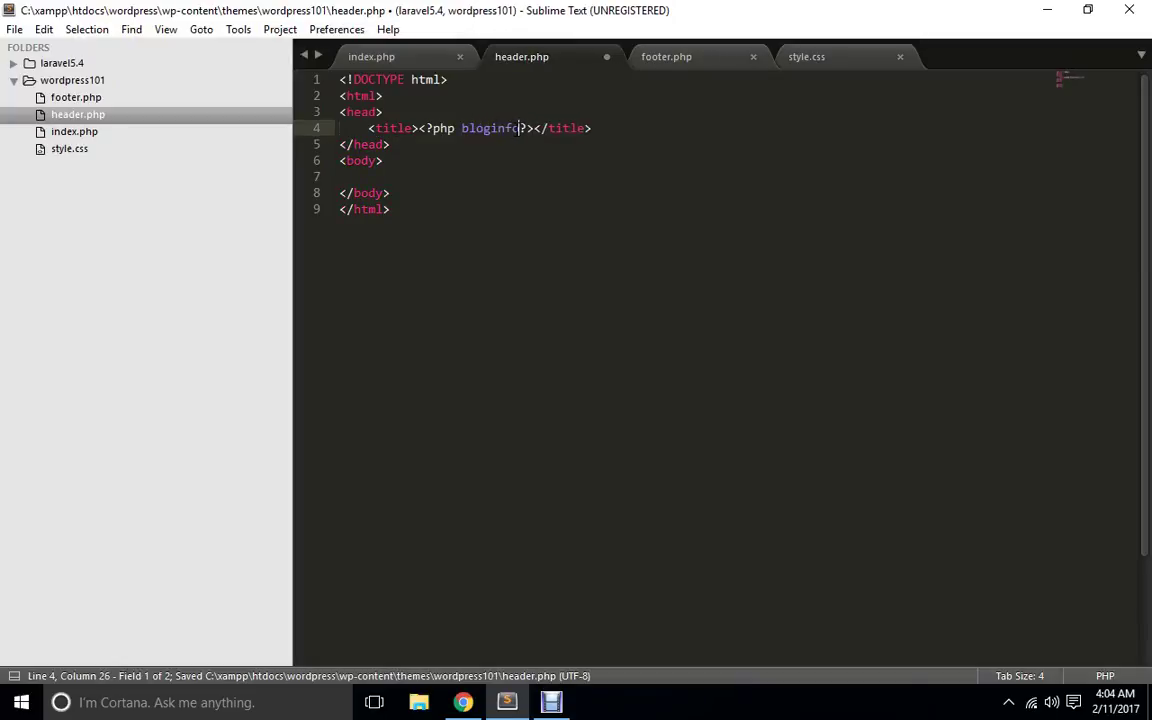
key("ctrl+s")
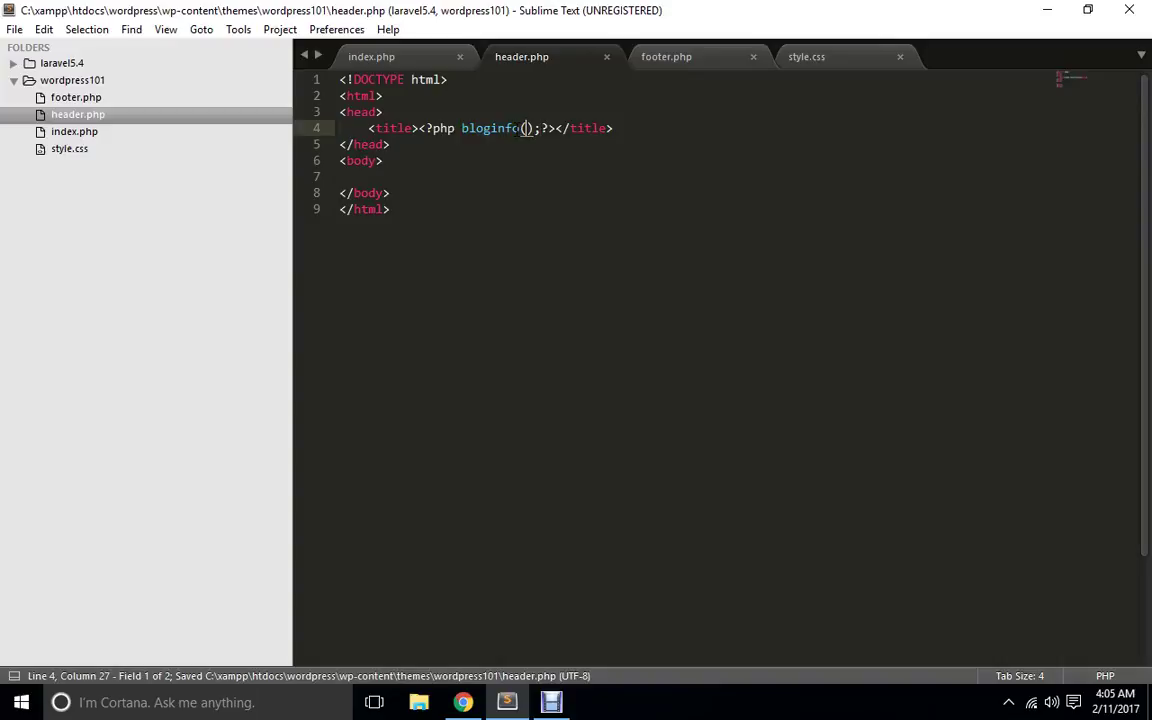
type(";ti")
key("Escape")
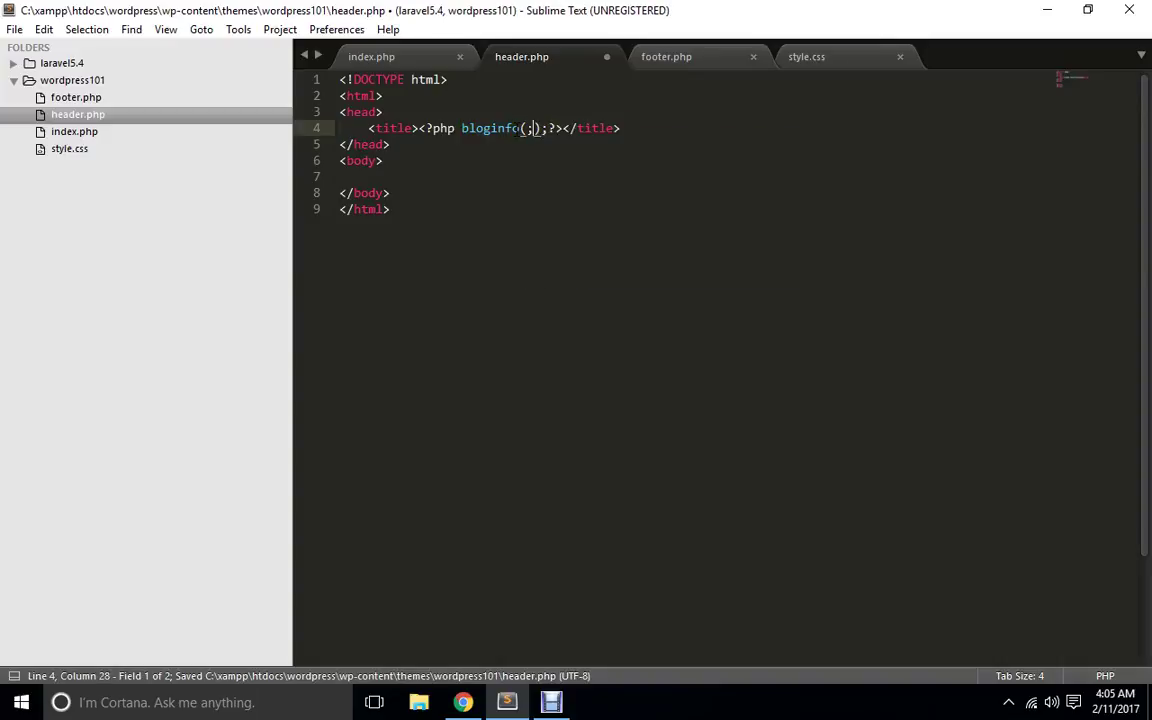
key("BackSpace")
type("'title")
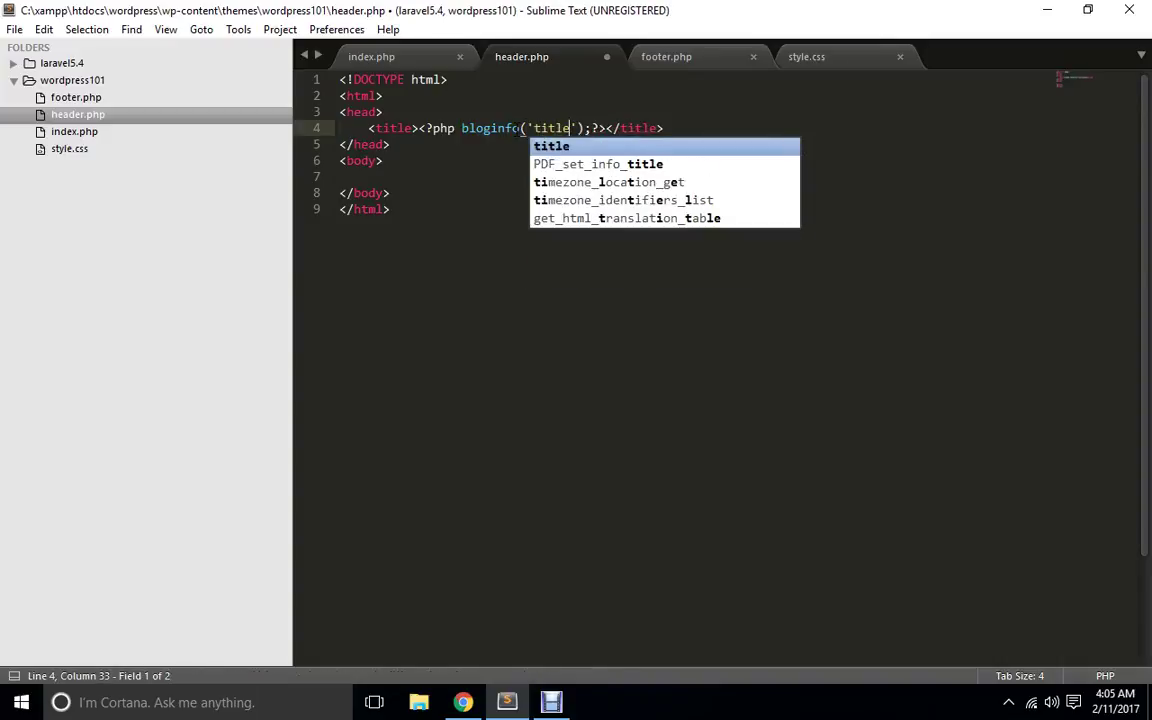
key("ctrl+s")
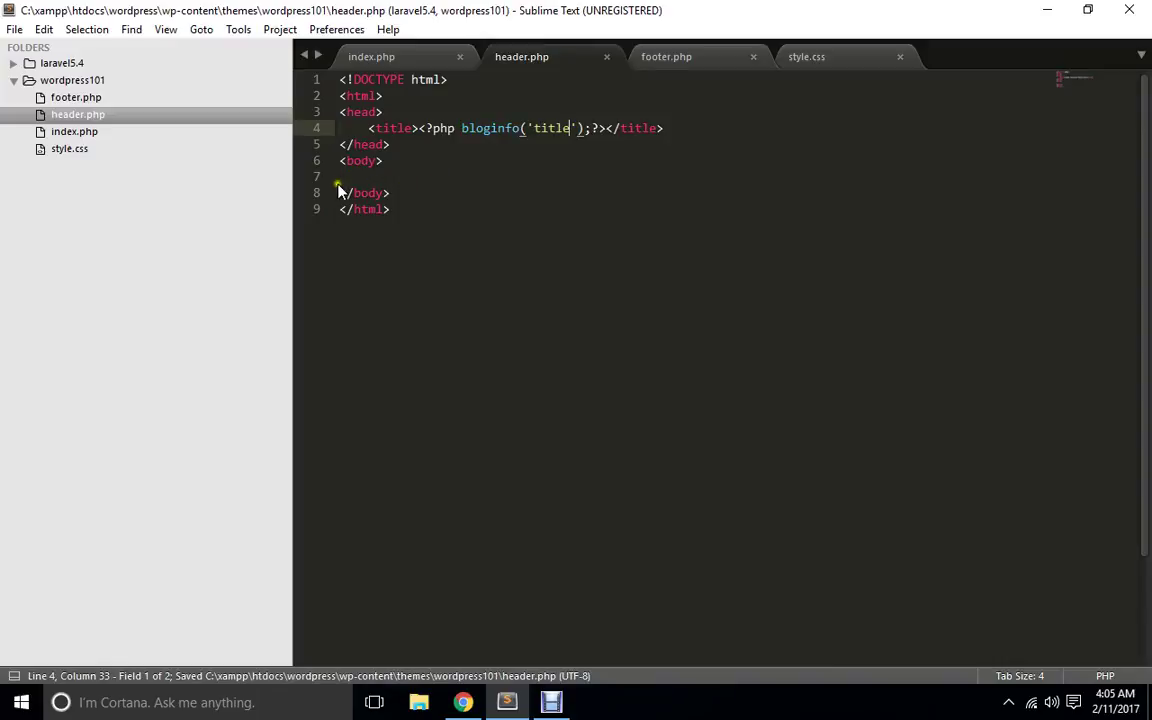
Move the closing body and html tags from header.php into footer.php below a few blank lines, and save footer.php.
left_click_drag(340, 191, 404, 216)
key("ctrl+x")
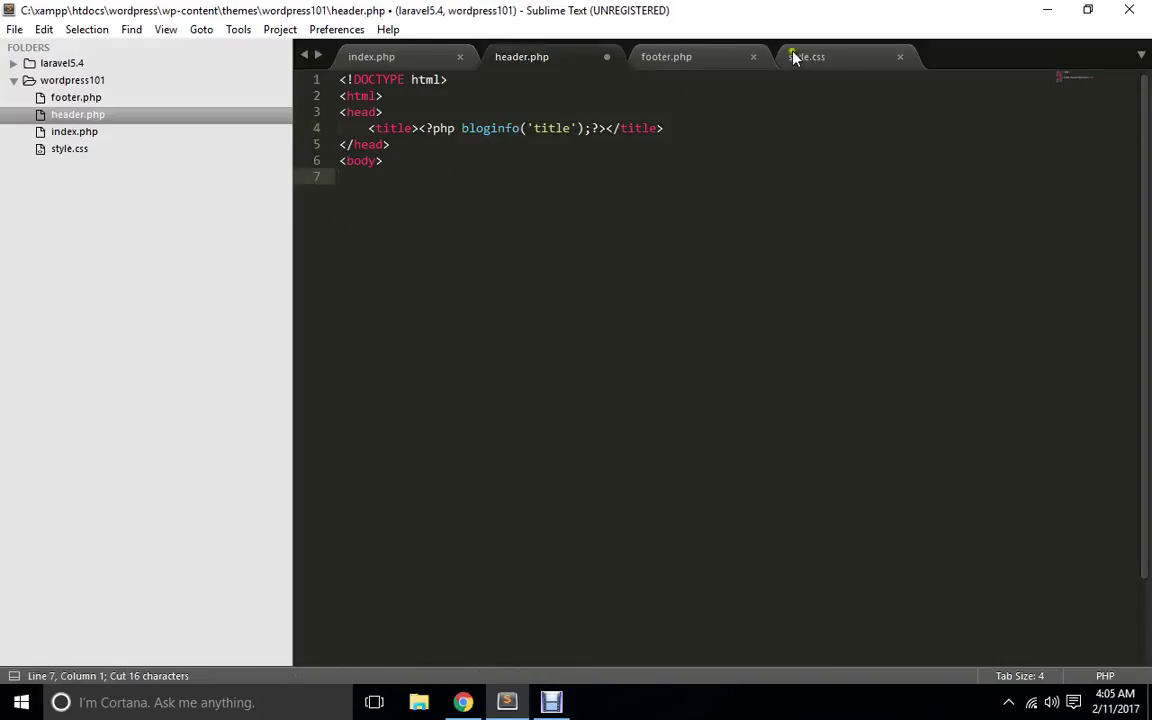
left_click(700, 57)
key("Return")
key("Return")
key("ctrl+v")
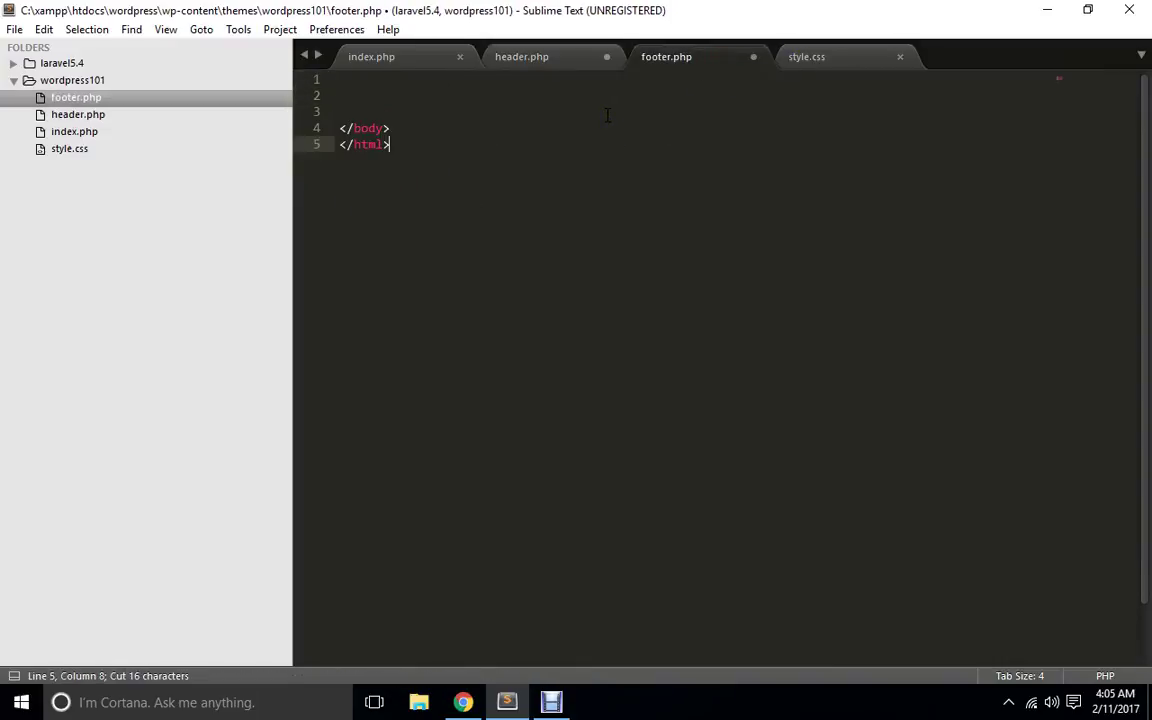
key("ctrl+s")
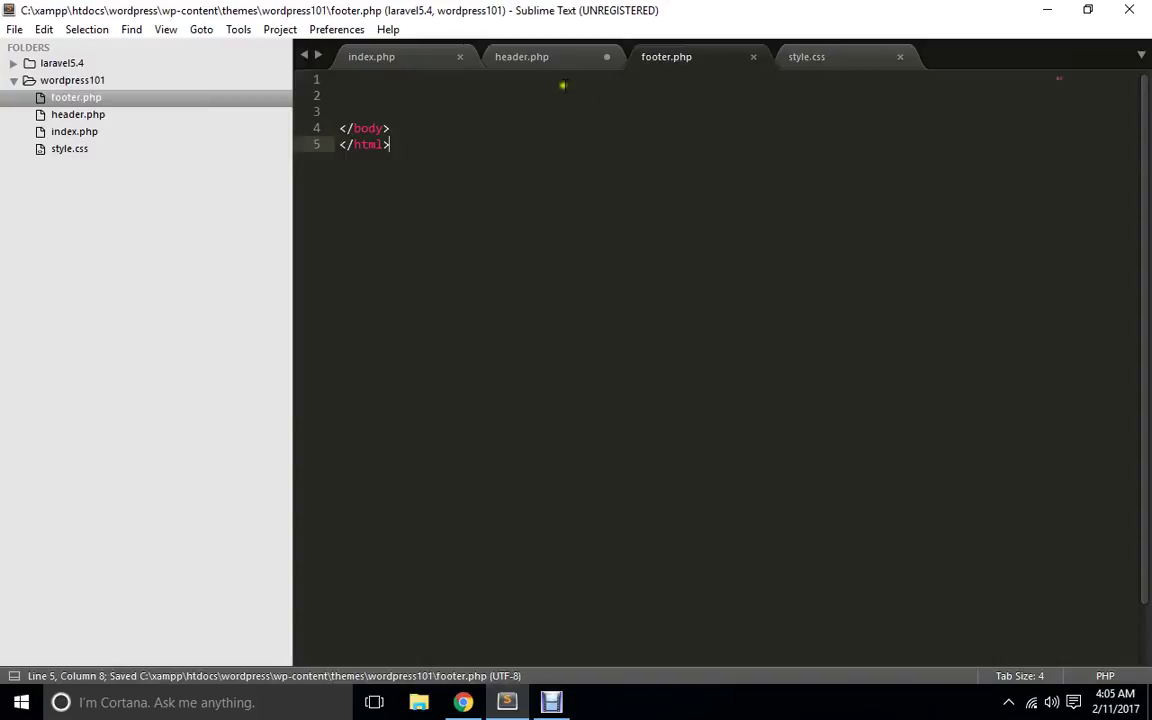
Compare header.php with footer.php, then switch to Chrome and reload localhost/wordpress to check the page output.
left_click(530, 57)
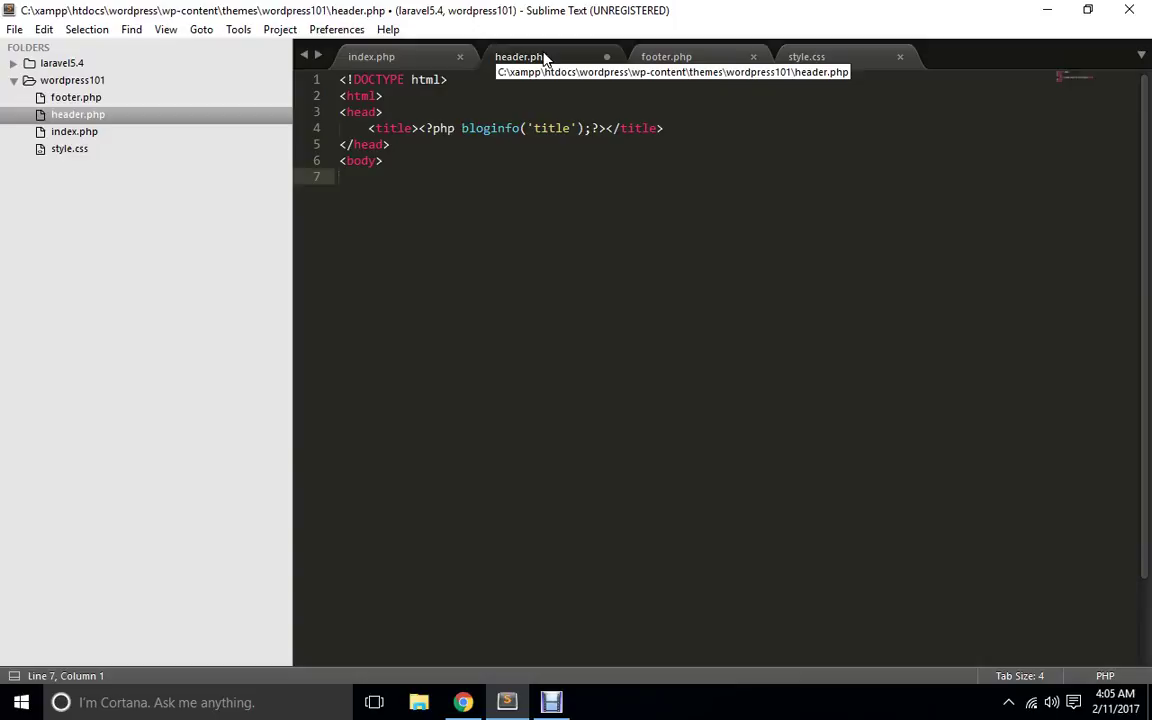
left_click(675, 57)
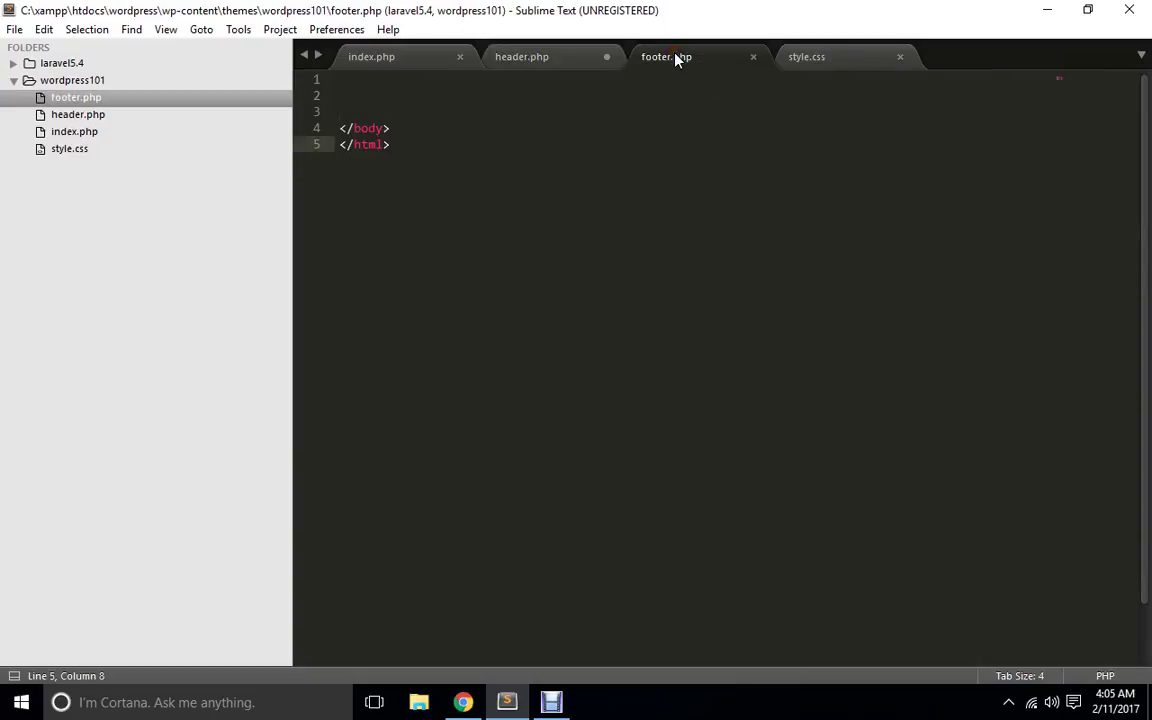
left_click(563, 57)
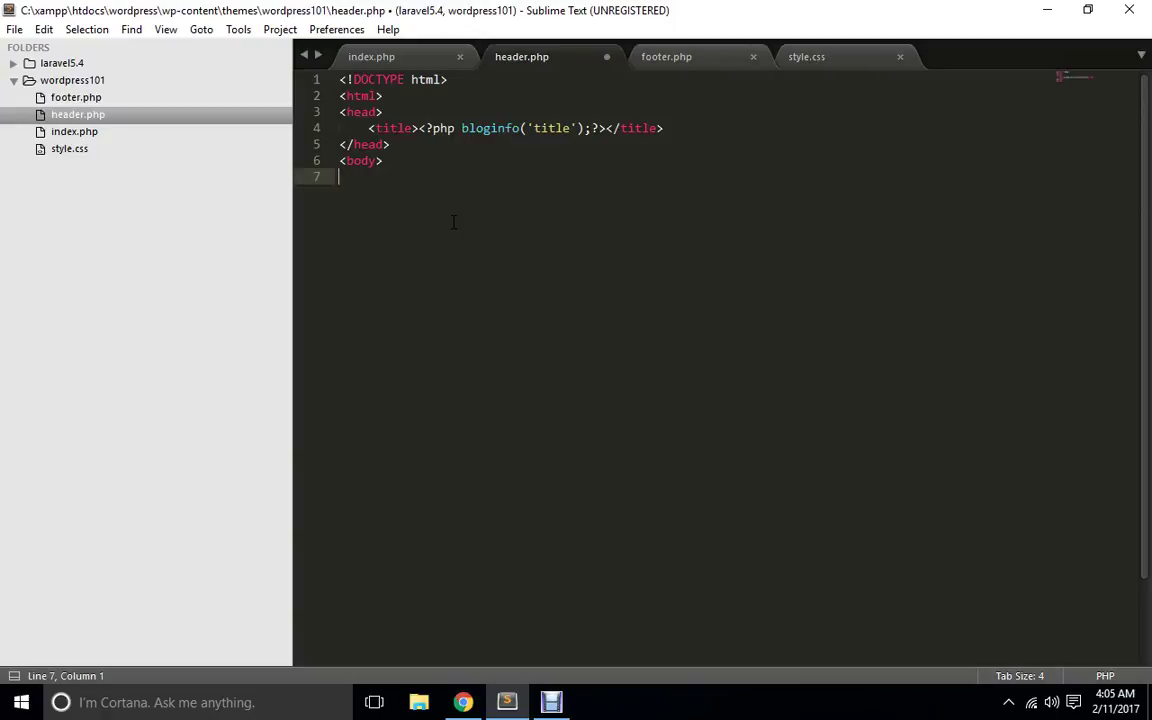
left_click(463, 702)
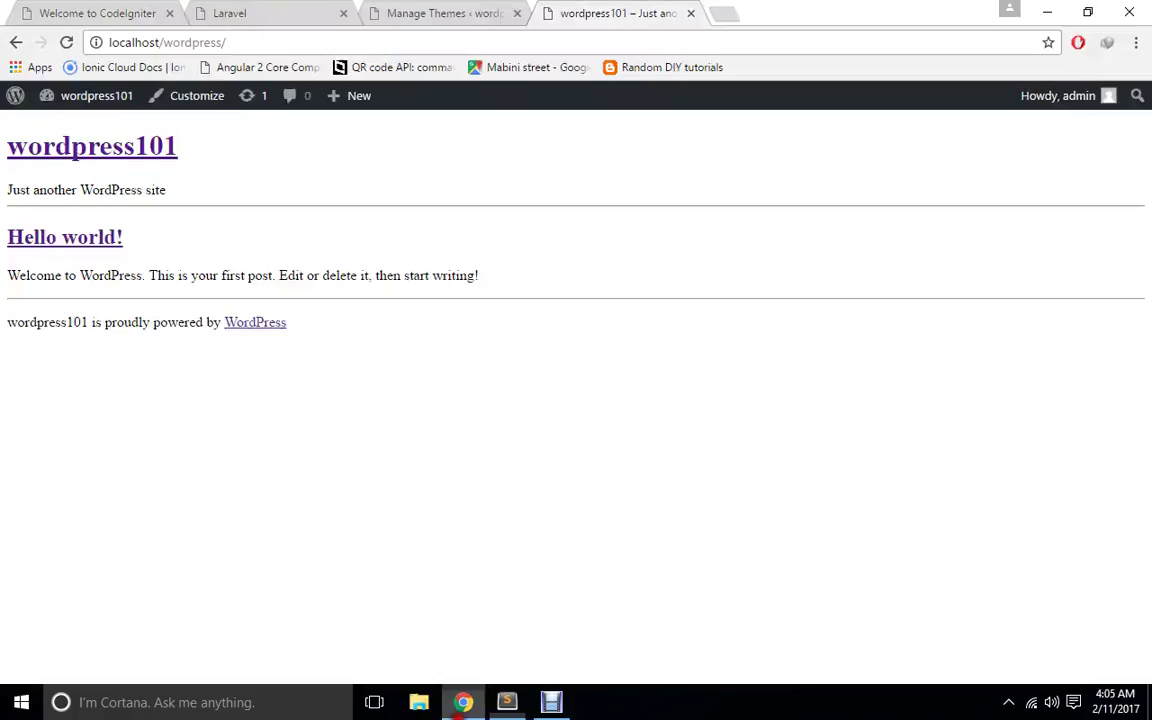
left_click(66, 43)
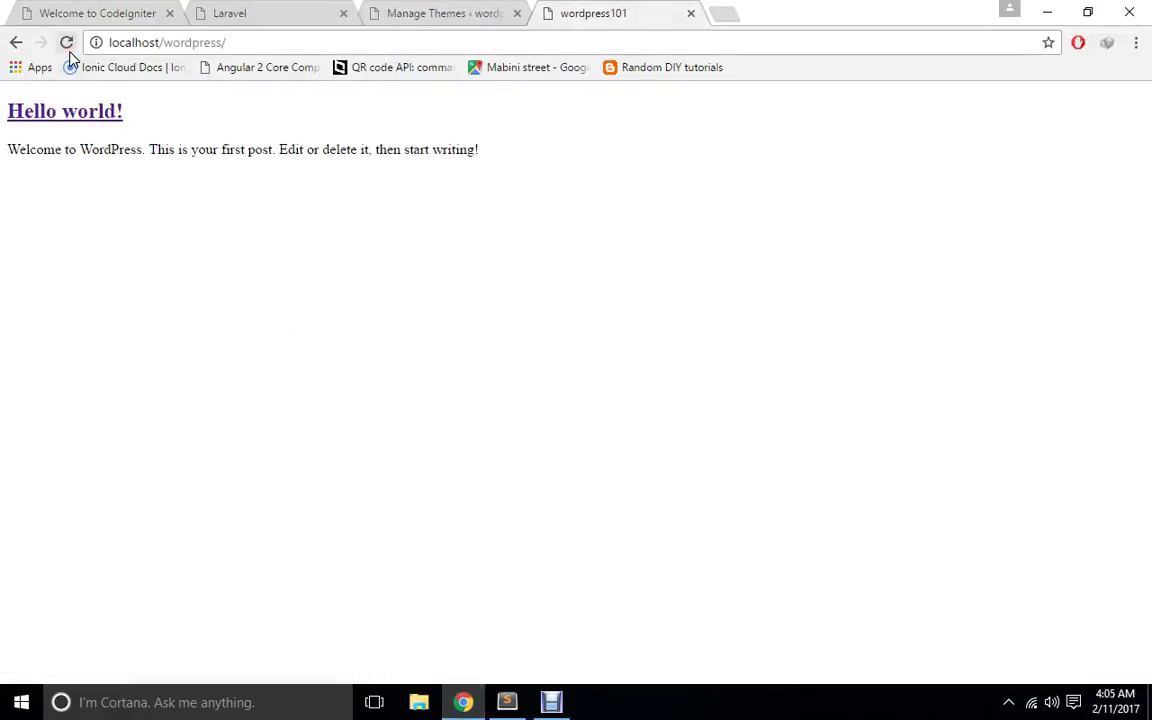
left_click(466, 705)
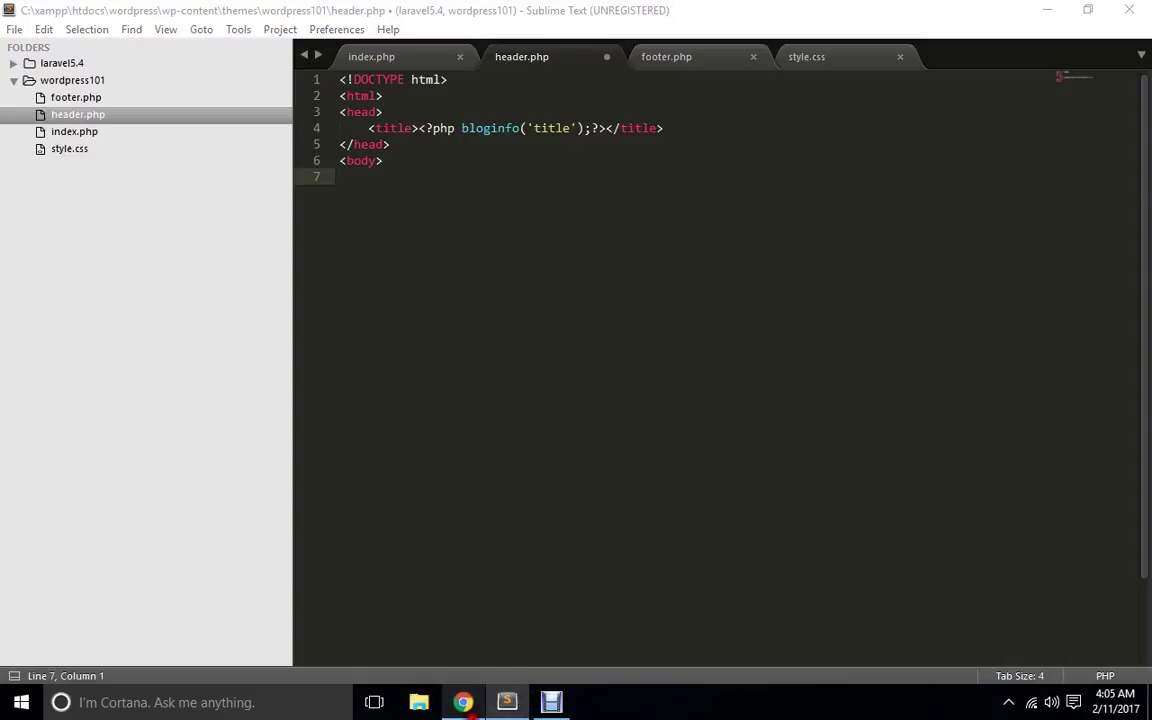
left_click(466, 705)
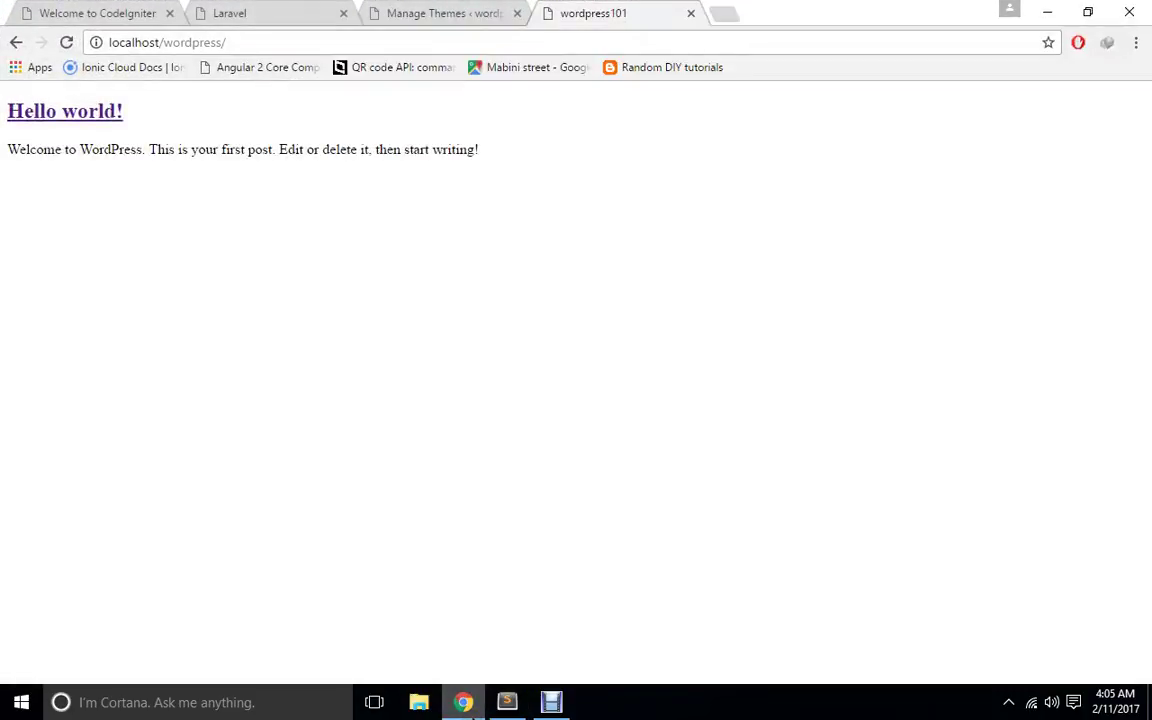
Open the posts list in the WordPress admin and move the "Hello world!" post to the trash.
left_click(432, 14)
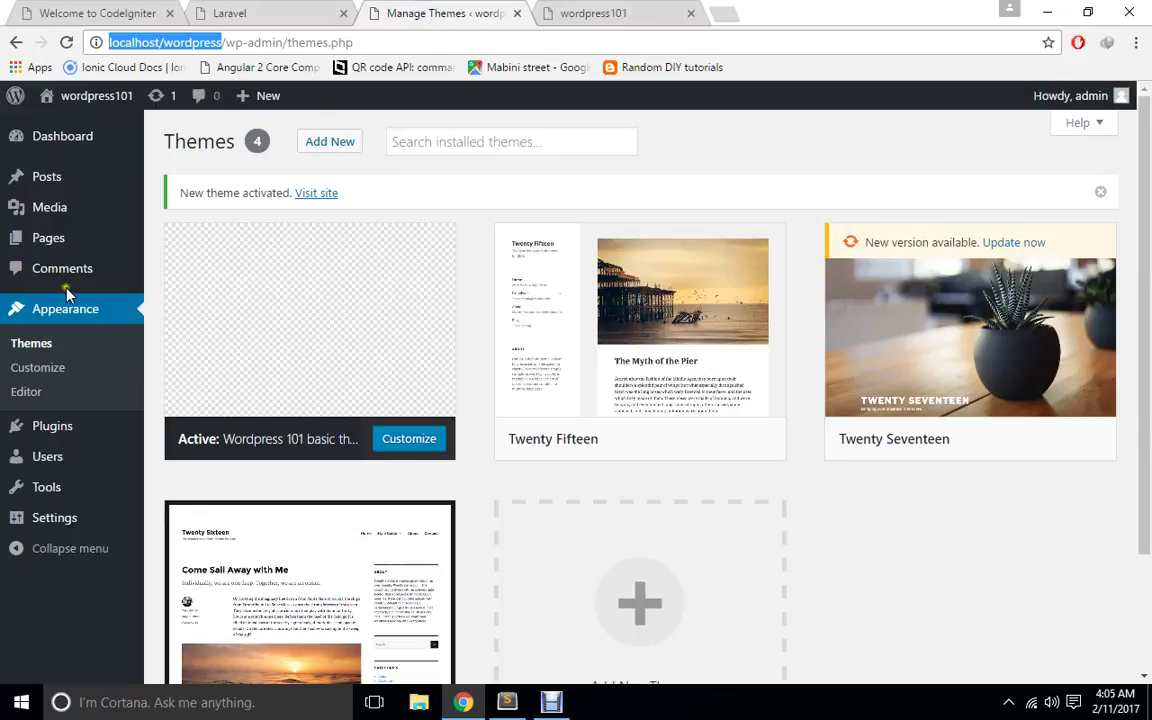
left_click(67, 186)
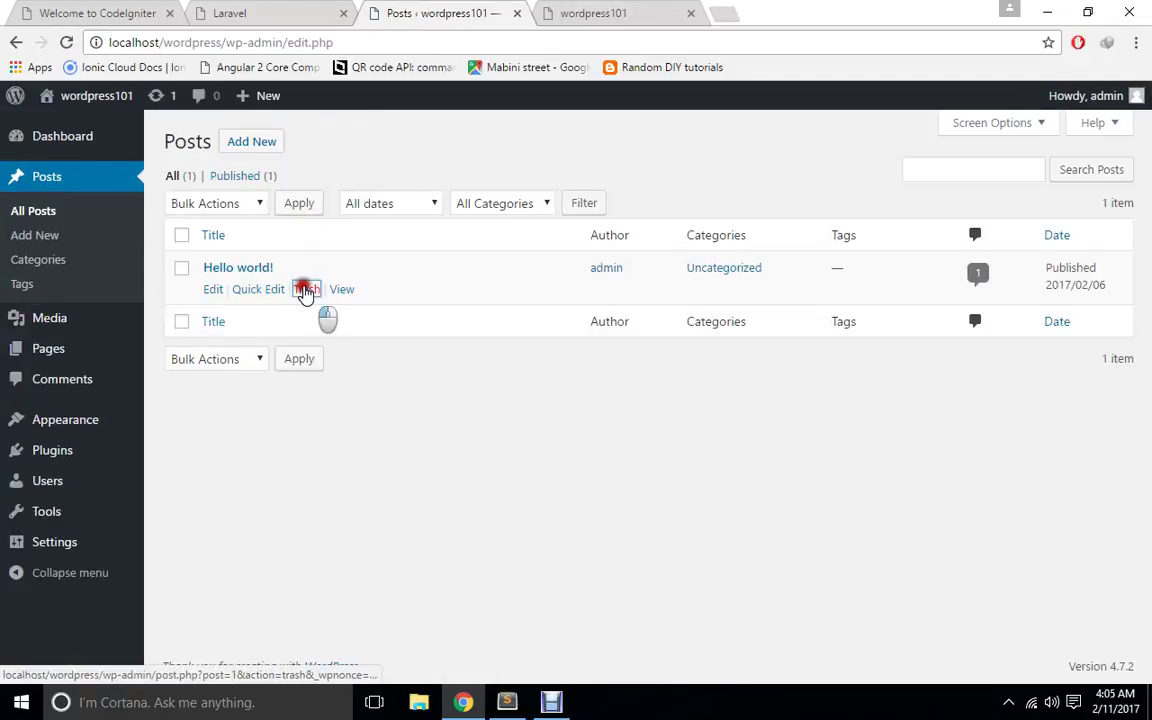
left_click(305, 290)
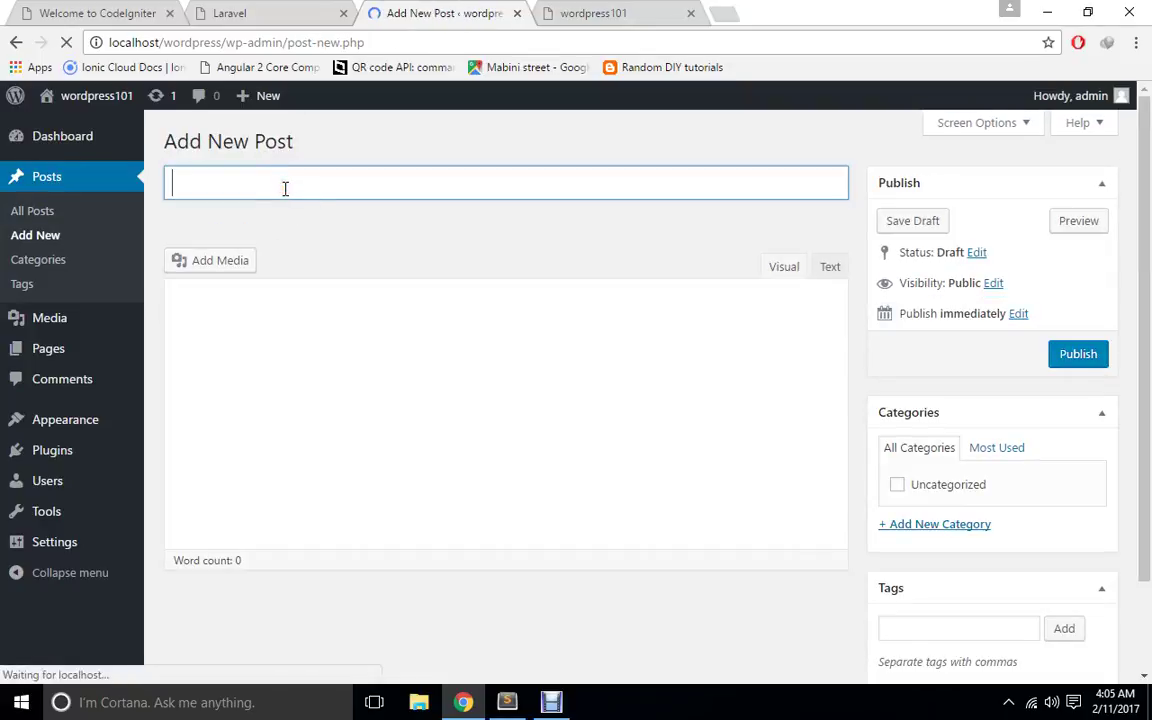
Start a new post titled "php" and fill its body with a few repetitions of "lorem epsum".
type("php")
key("Tab")
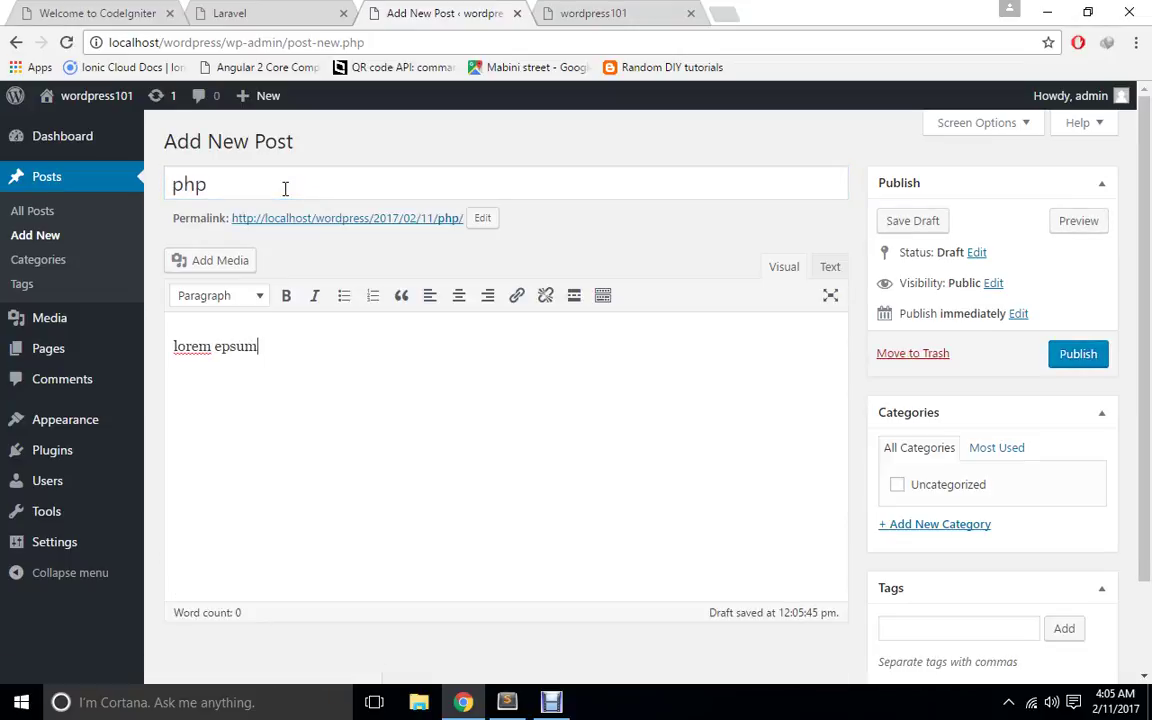
key("ctrl+a")
key("Right")
key("ctrl+a")
key("ctrl+c")
key("Right")
key("ctrl+v")
key("ctrl+v")
key("ctrl+v")
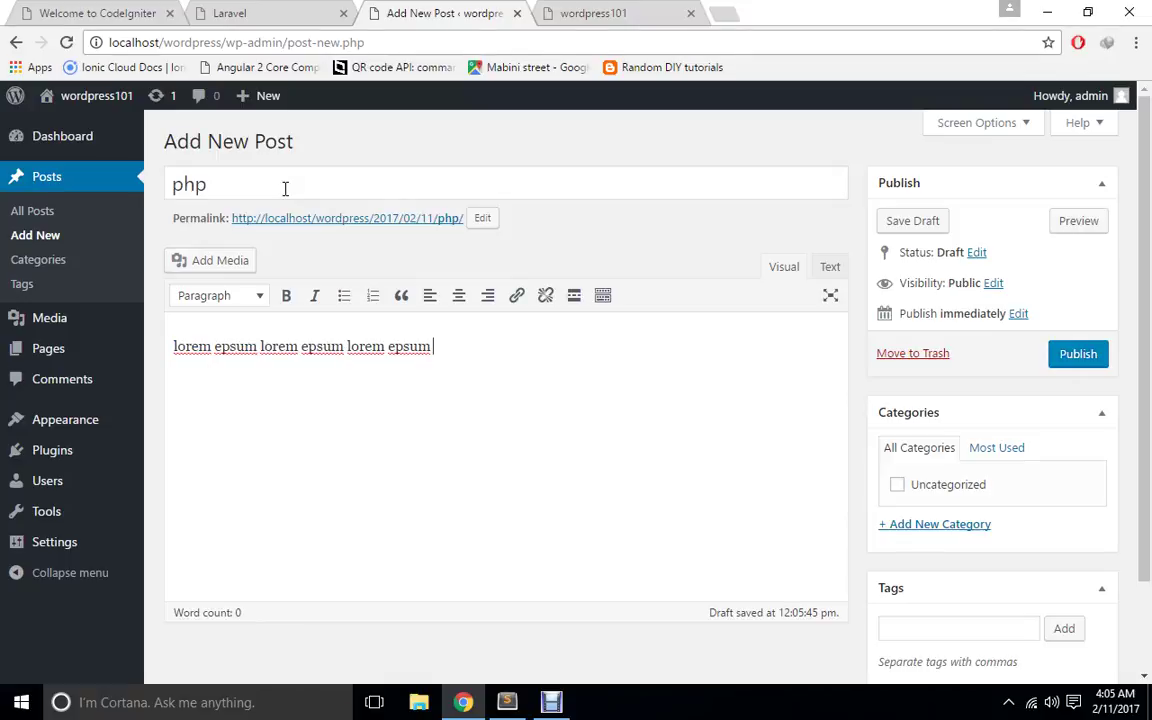
Extend the php post's body to about four lines with copies of the "lorem epsum" text, and publish it.
key("ctrl+a")
key("ctrl+c")
key("Right")
key("ctrl+v")
key("ctrl+v")
key("ctrl+v")
key("ctrl+v")
key("ctrl+v")
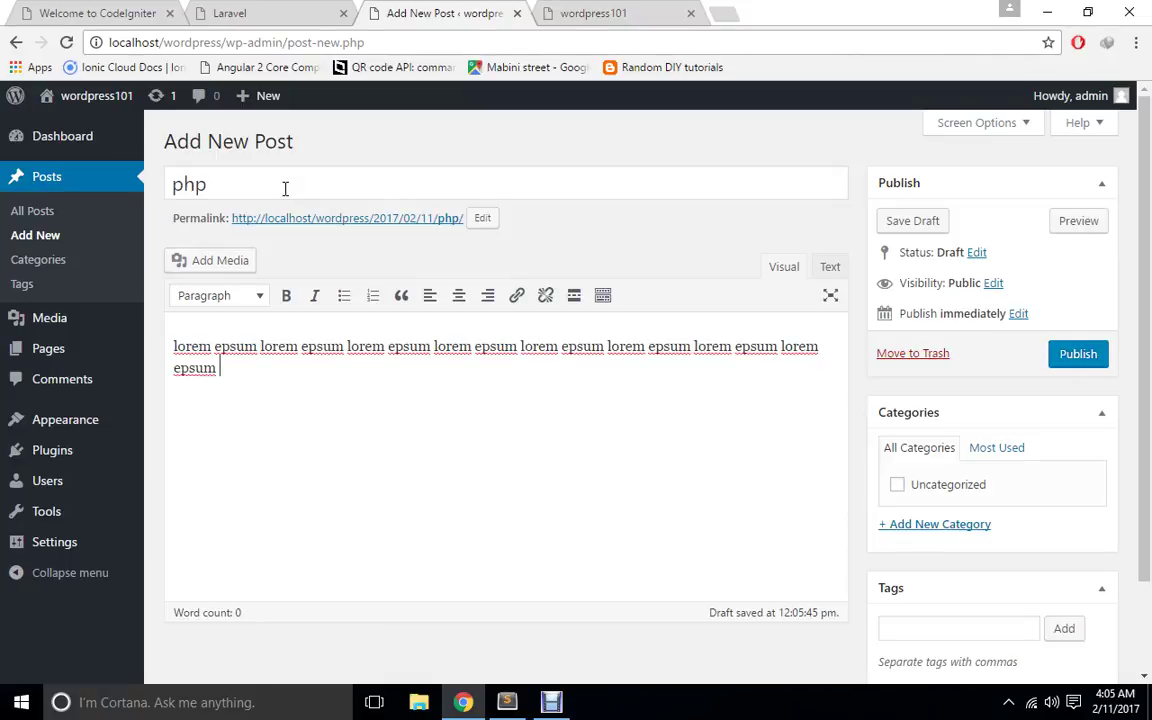
key("ctrl+v")
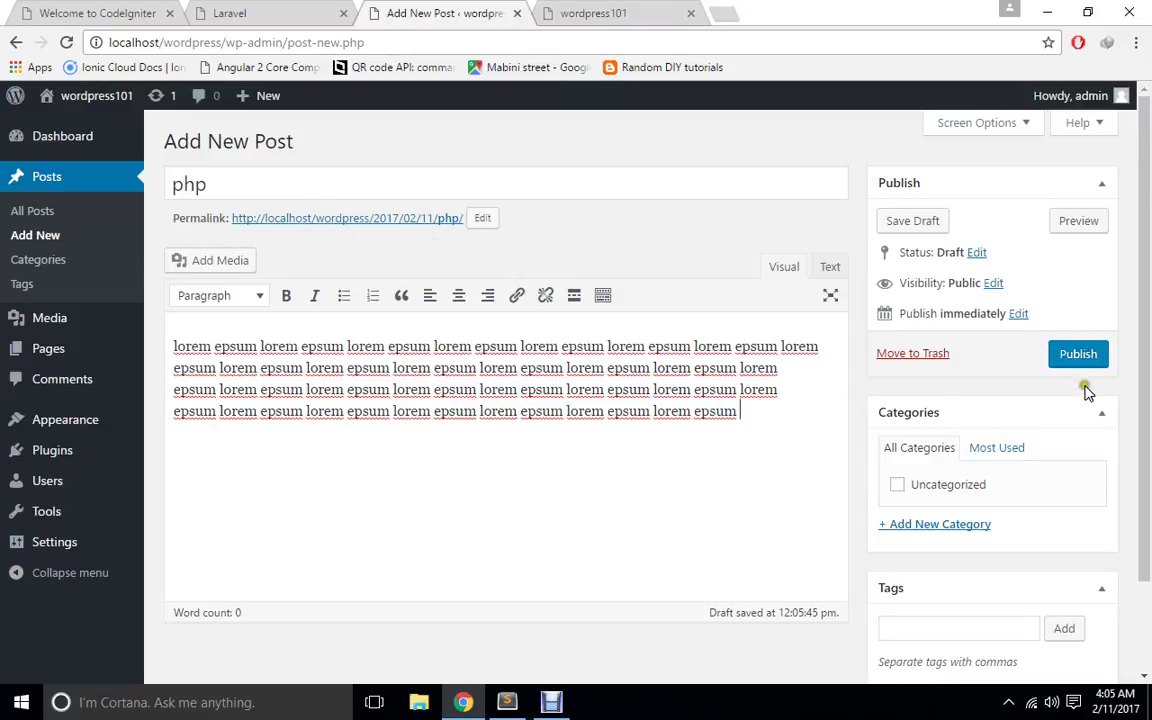
left_click(1078, 355)
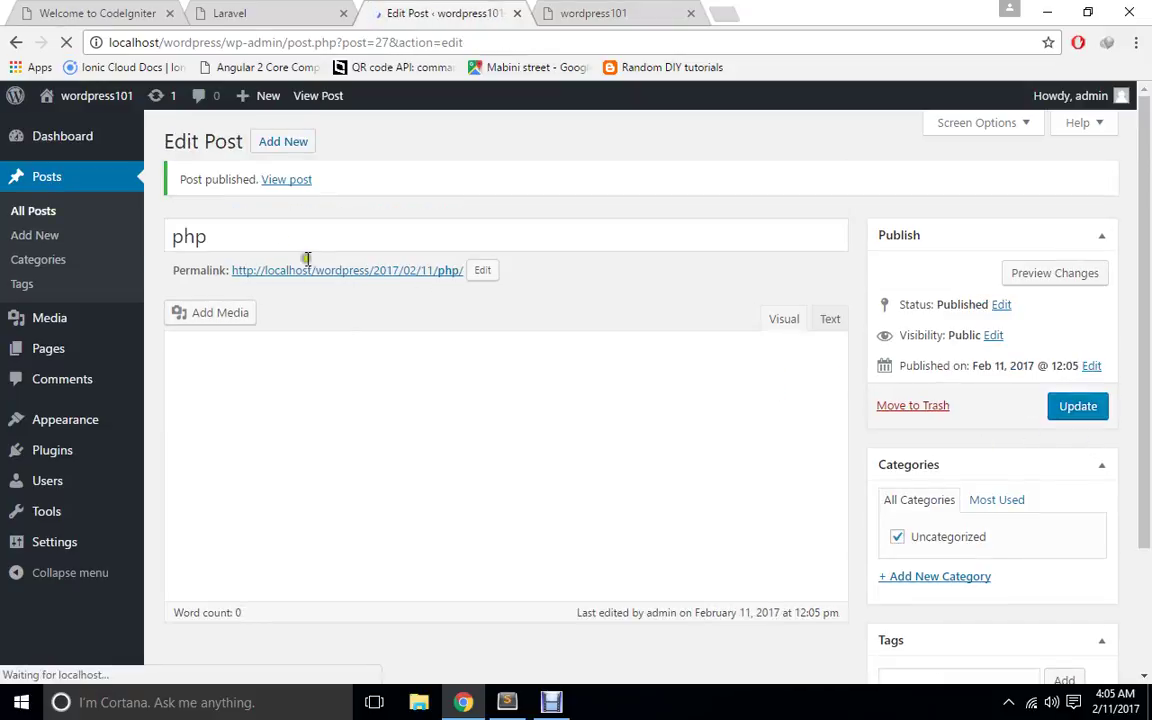
Add another post titled "laravel5" and paste the copied "lorem epsum" text into its body four times.
left_click(281, 143)
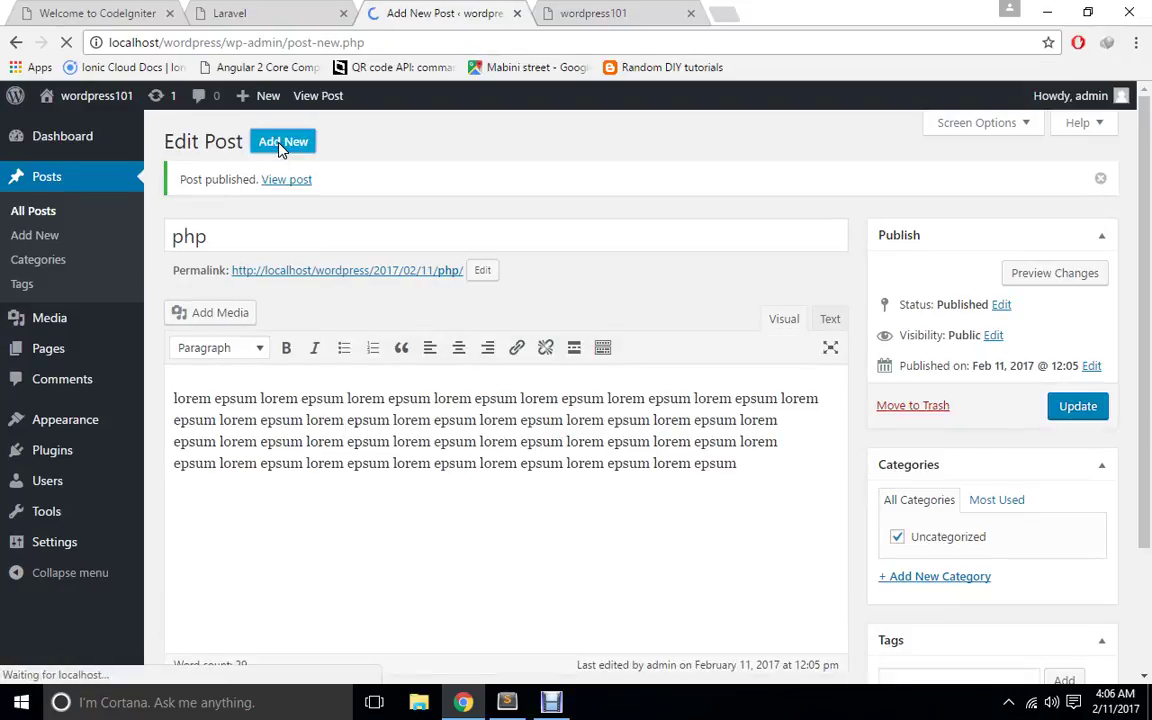
type("laravel5")
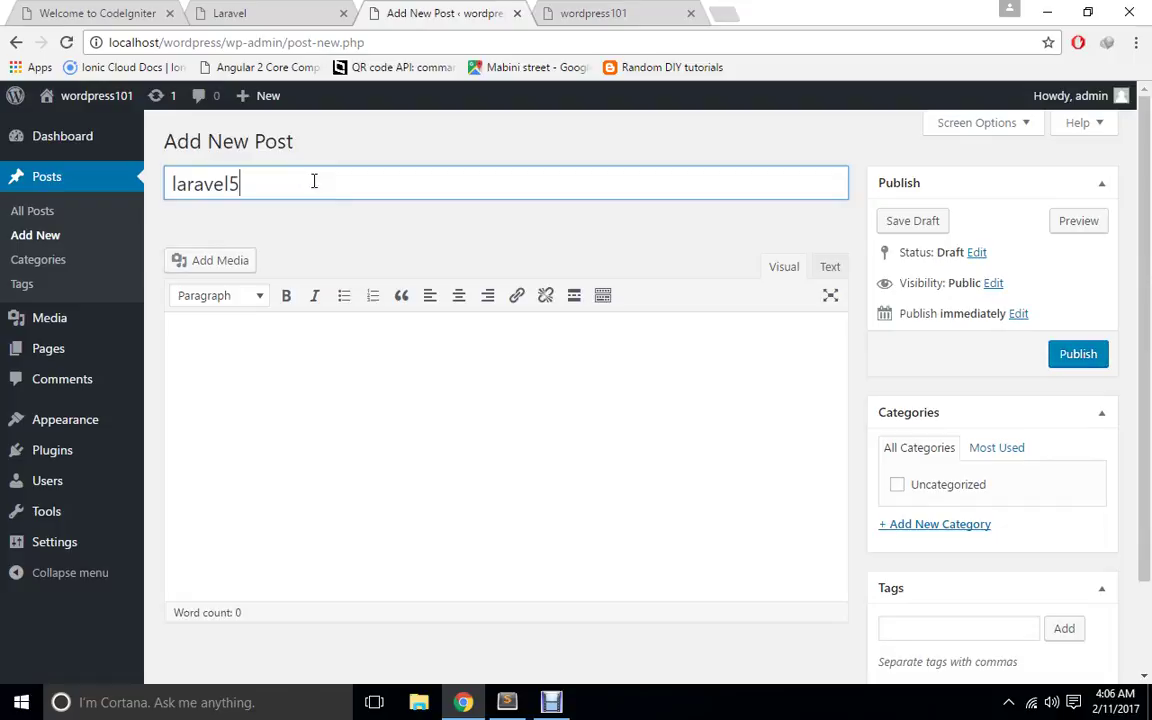
left_click(329, 419)
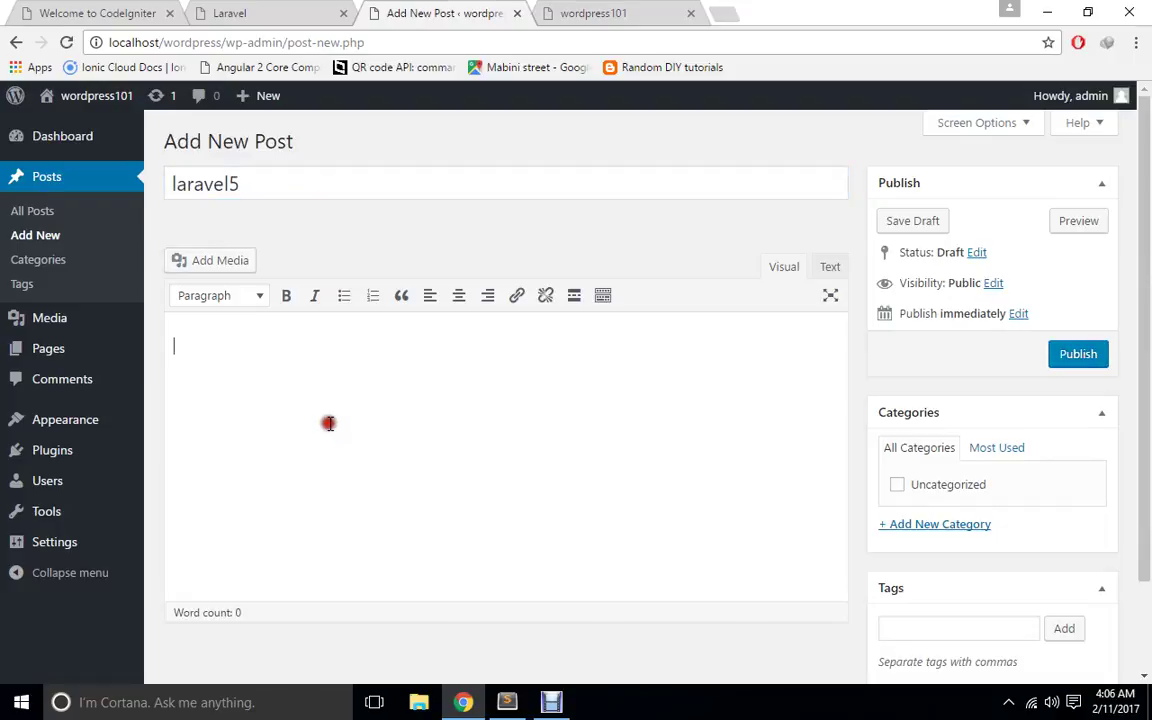
key("ctrl+v")
key("ctrl+v")
key("ctrl+v")
key("ctrl+v")
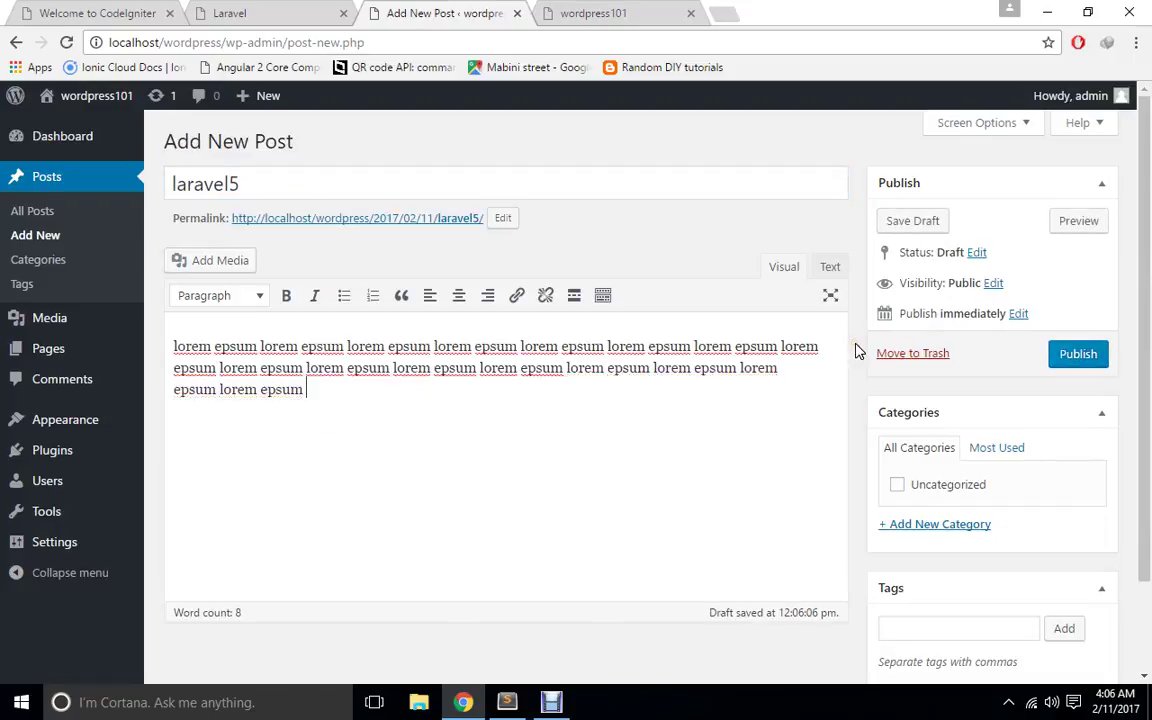
Lengthen the laravel5 post by pasting copies of its whole body text up to nine lines, and publish it.
key("ctrl+a")
key("ctrl+c")
left_click(703, 458)
key("ctrl+v")
key("ctrl+v")
key("ctrl+v")
key("ctrl+a")
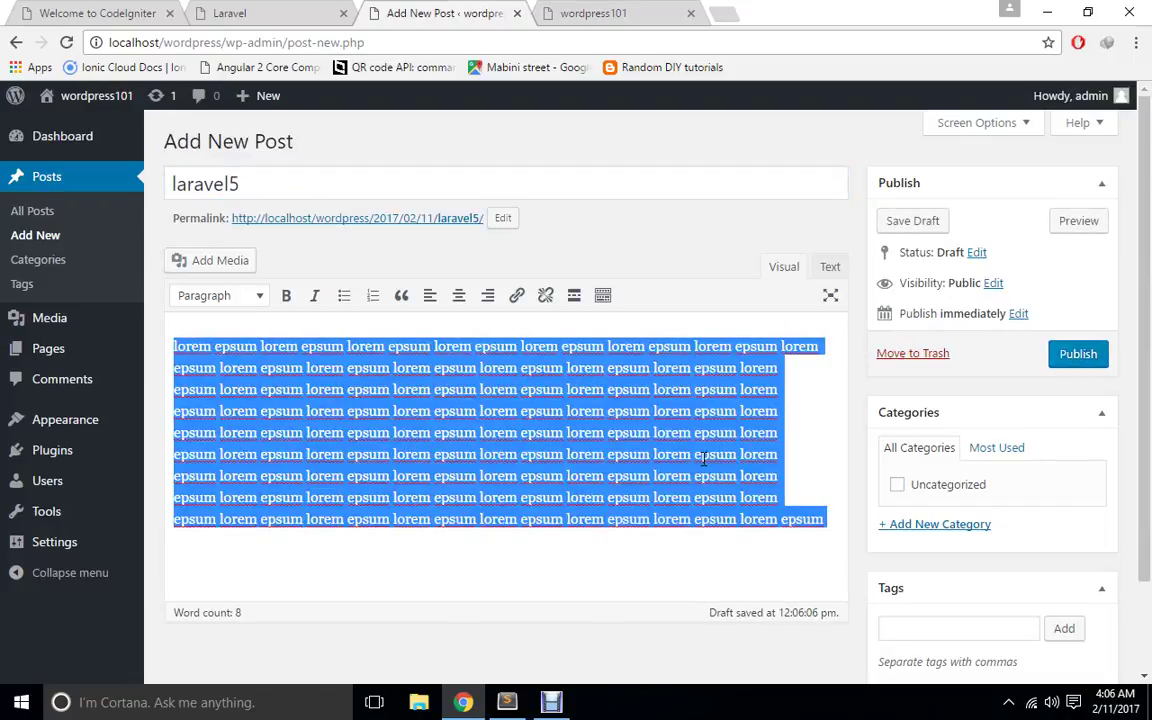
left_click(1080, 356)
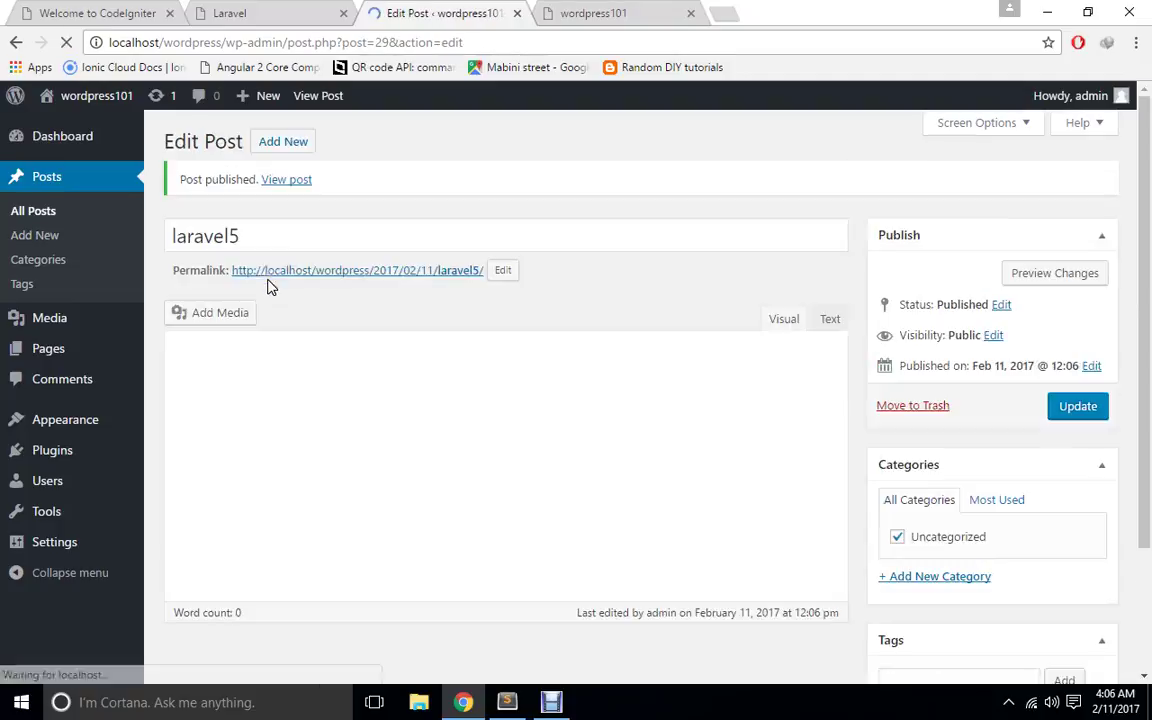
Add a post titled "python", paste the copied "lorem epsum" text into its body, and publish it.
left_click(268, 148)
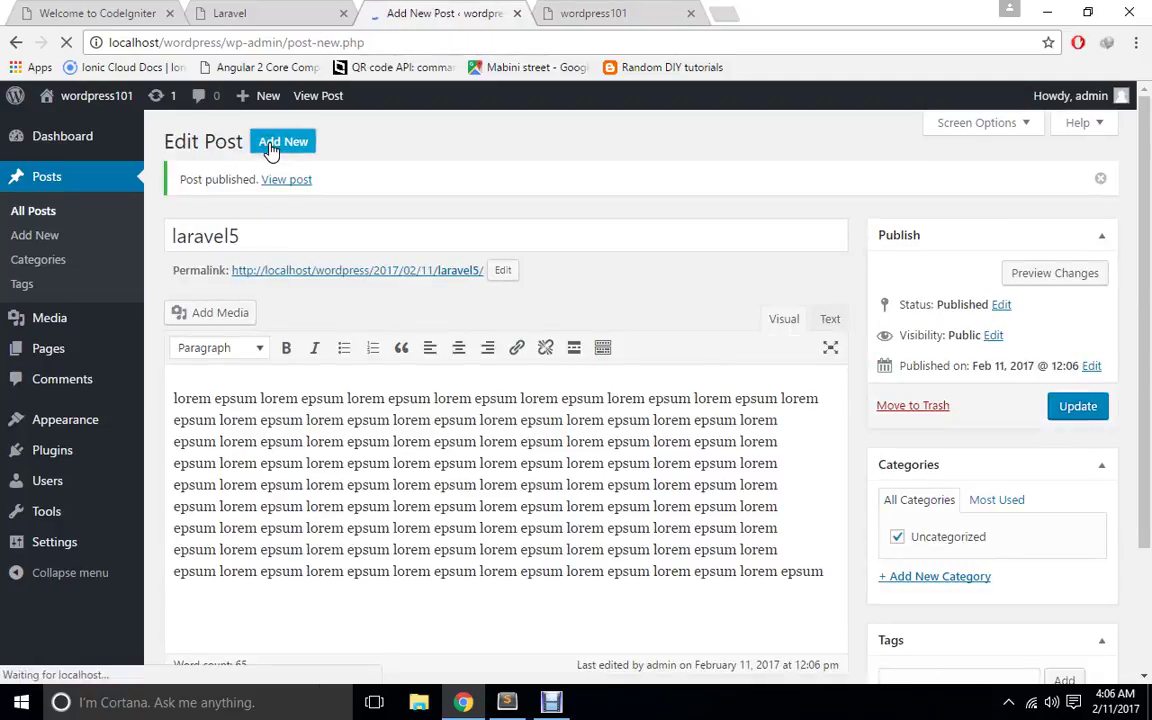
type("python")
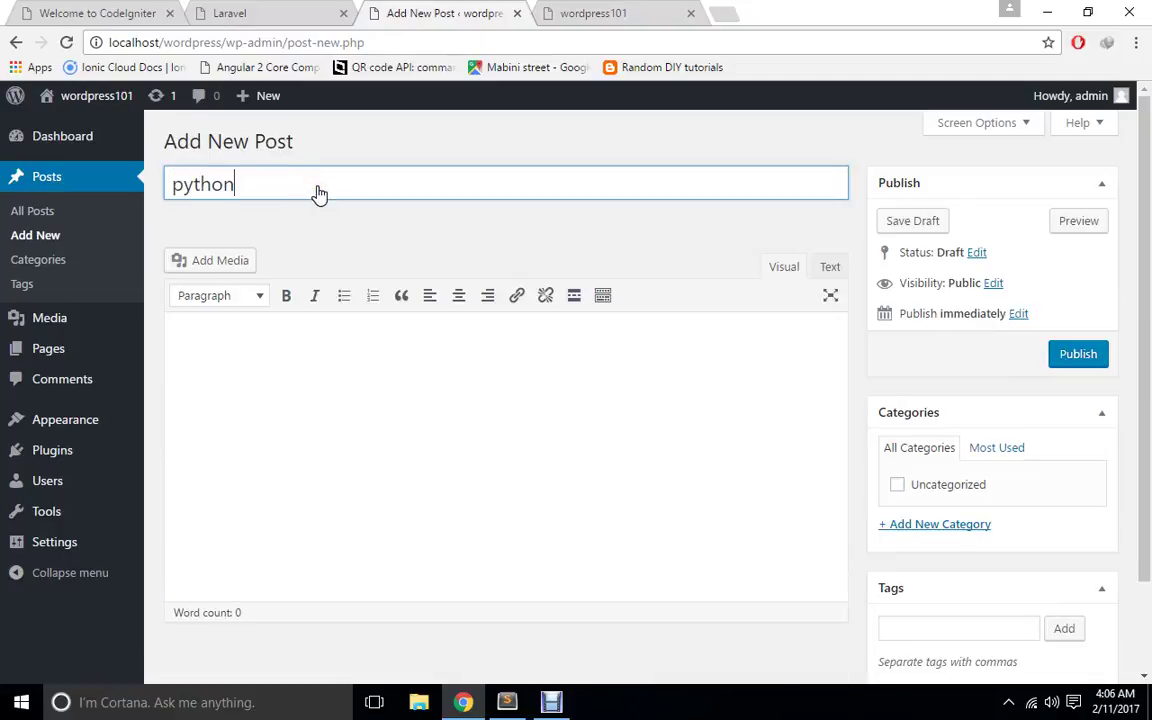
left_click(322, 350)
key("ctrl+v")
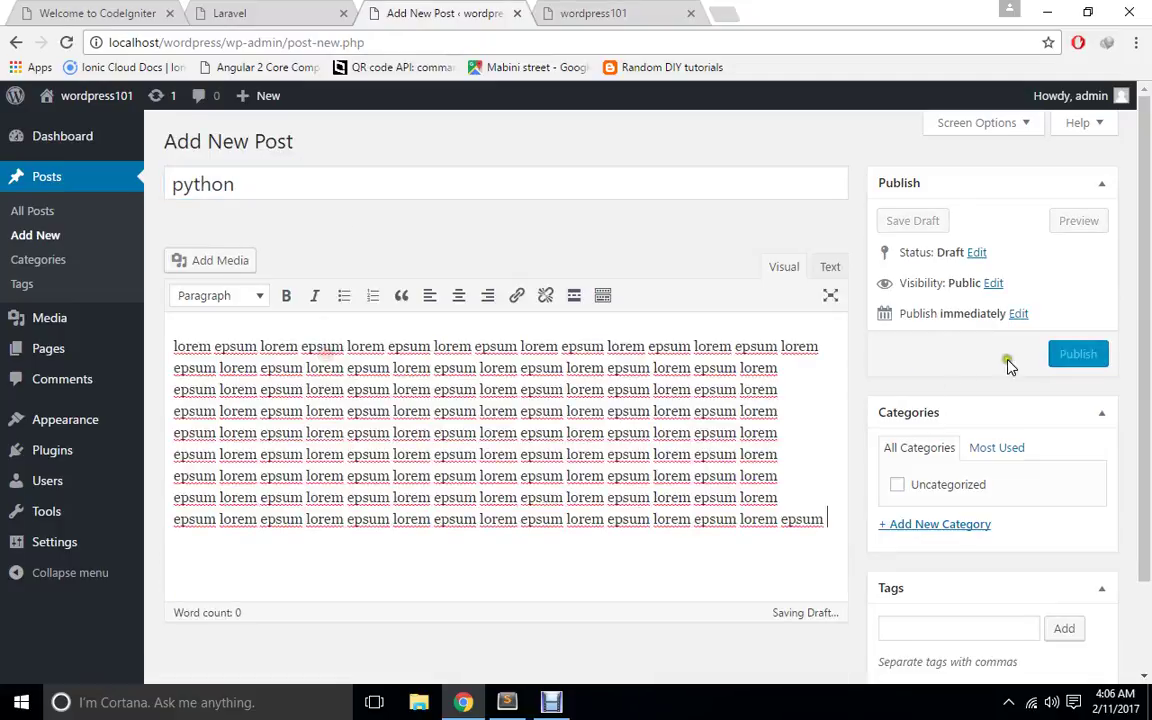
left_click(1060, 355)
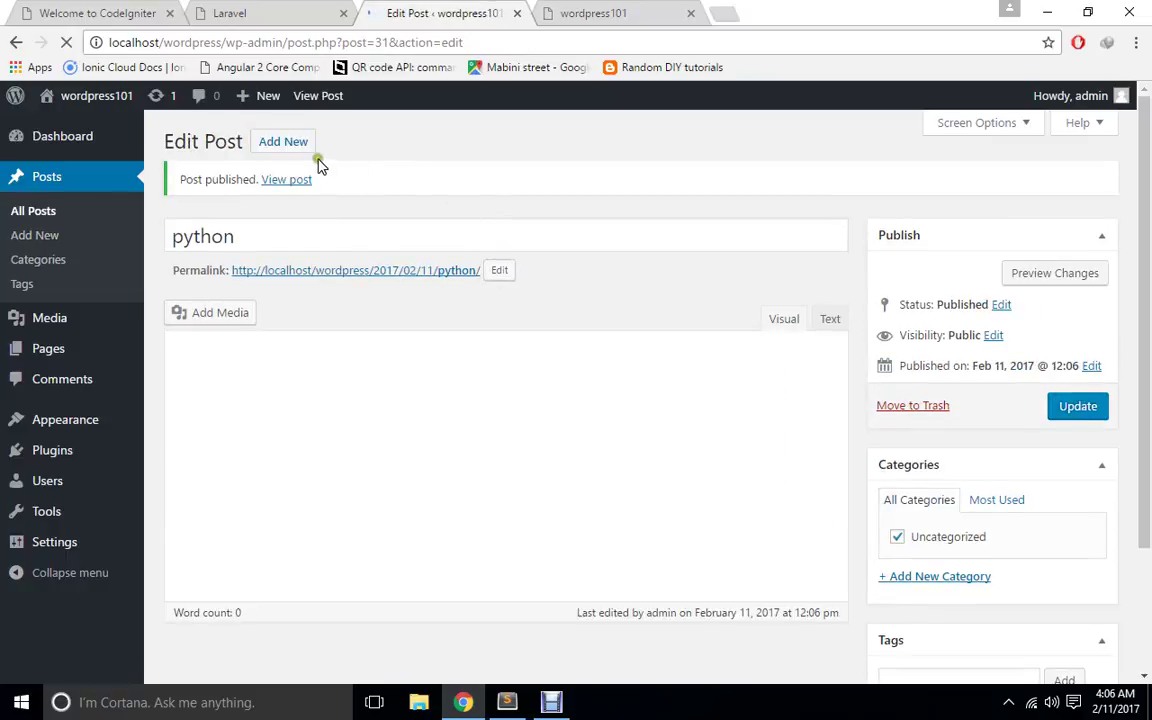
Add a post titled "java", paste the same "lorem epsum" text into its body, and publish it.
left_click(280, 143)
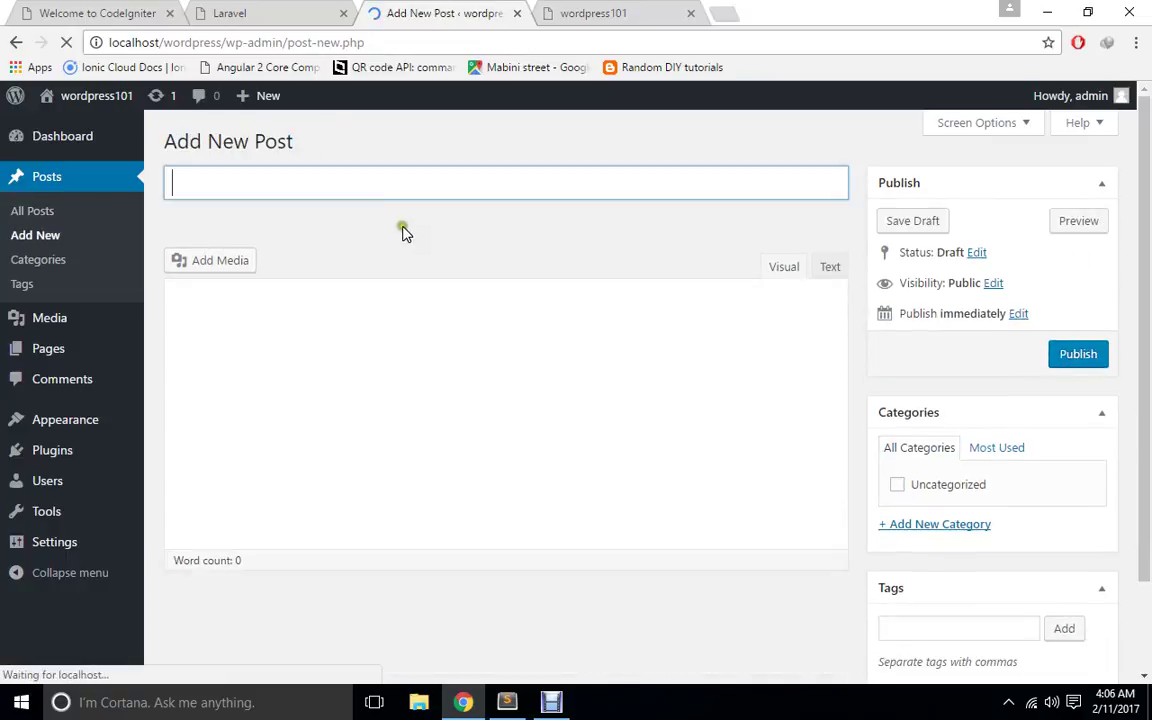
left_click(407, 189)
type("java")
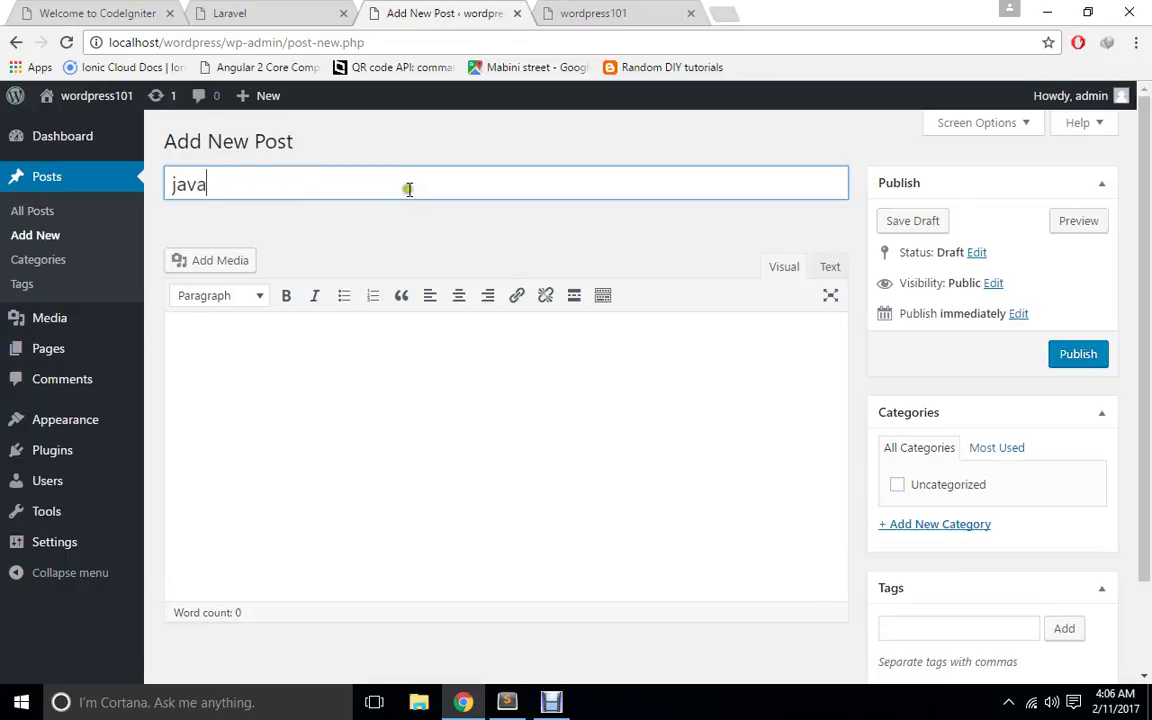
left_click(422, 504)
key("ctrl+v")
left_click(1068, 355)
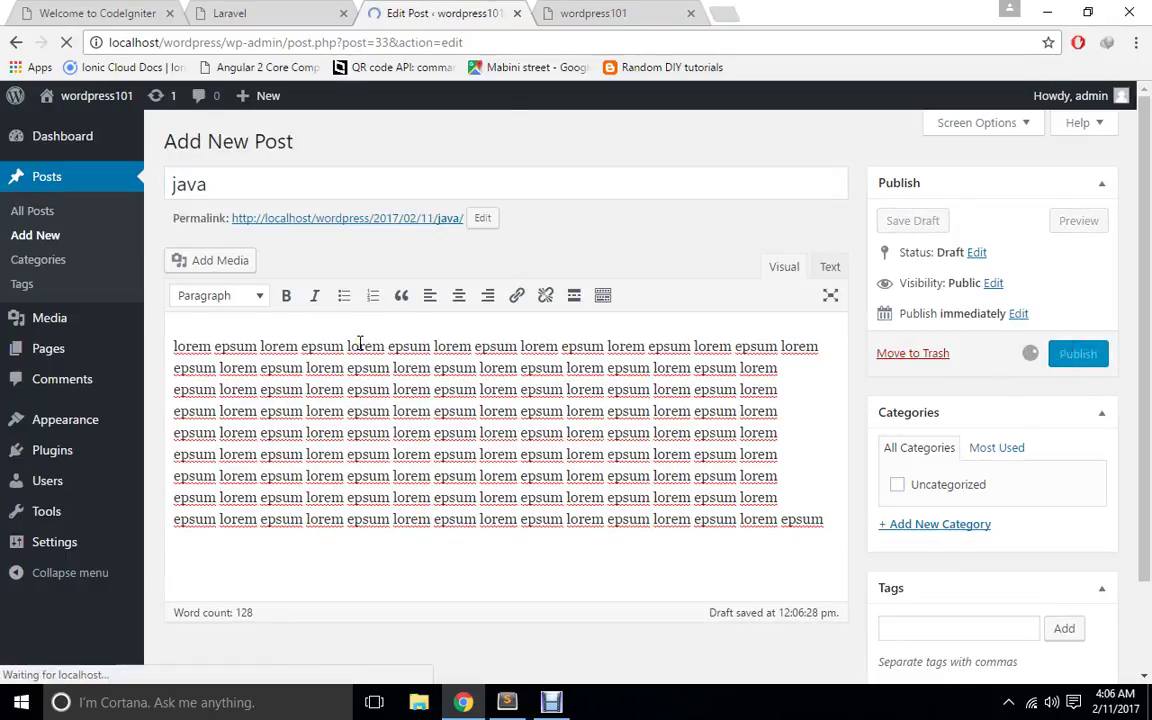
Open the list of all posts, and reload the wordpress101 front page to check the new posts.
left_click(44, 200)
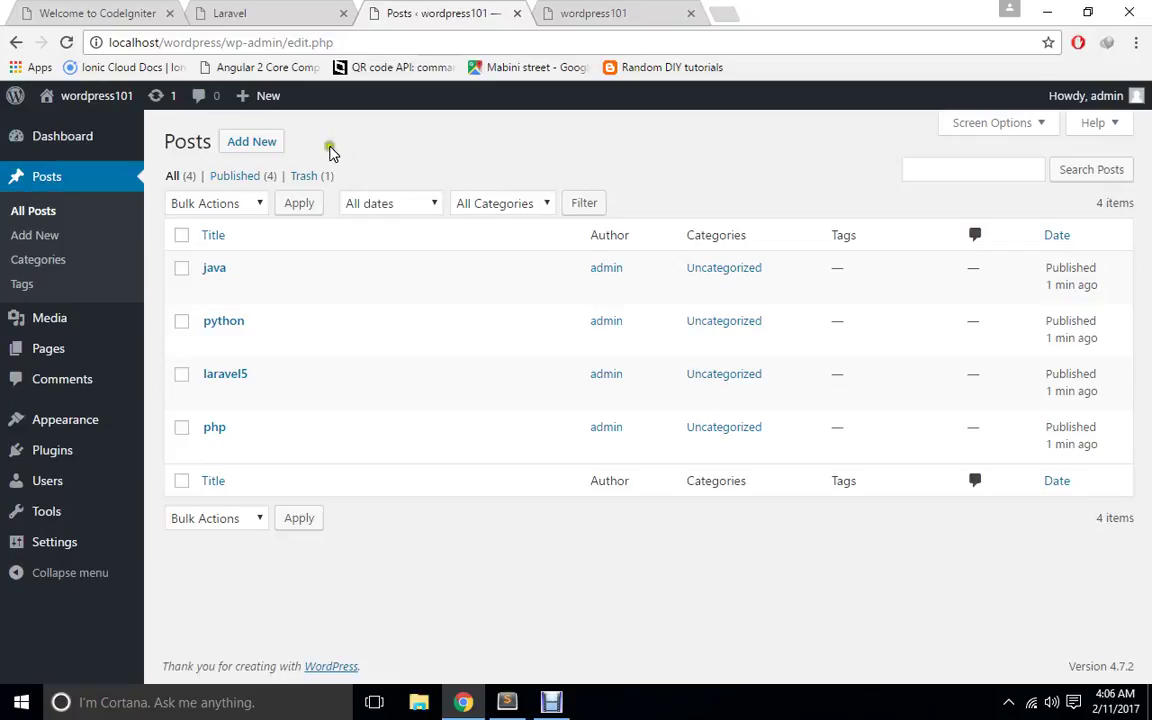
left_click(546, 10)
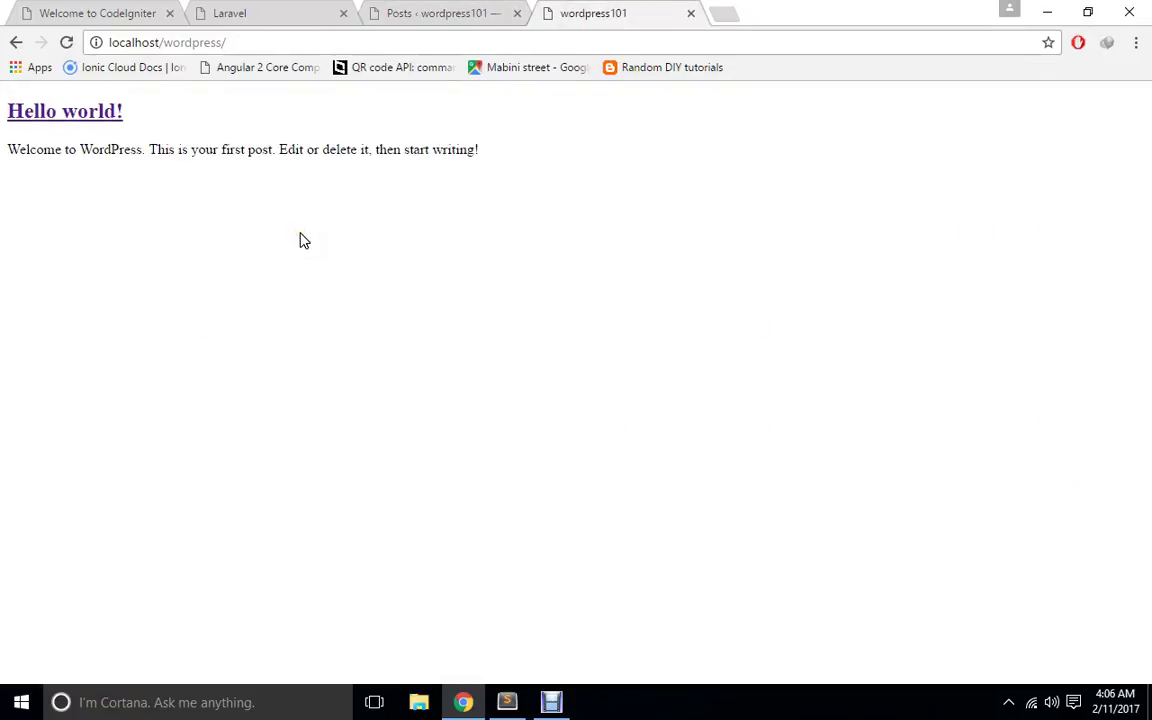
left_click(66, 46)
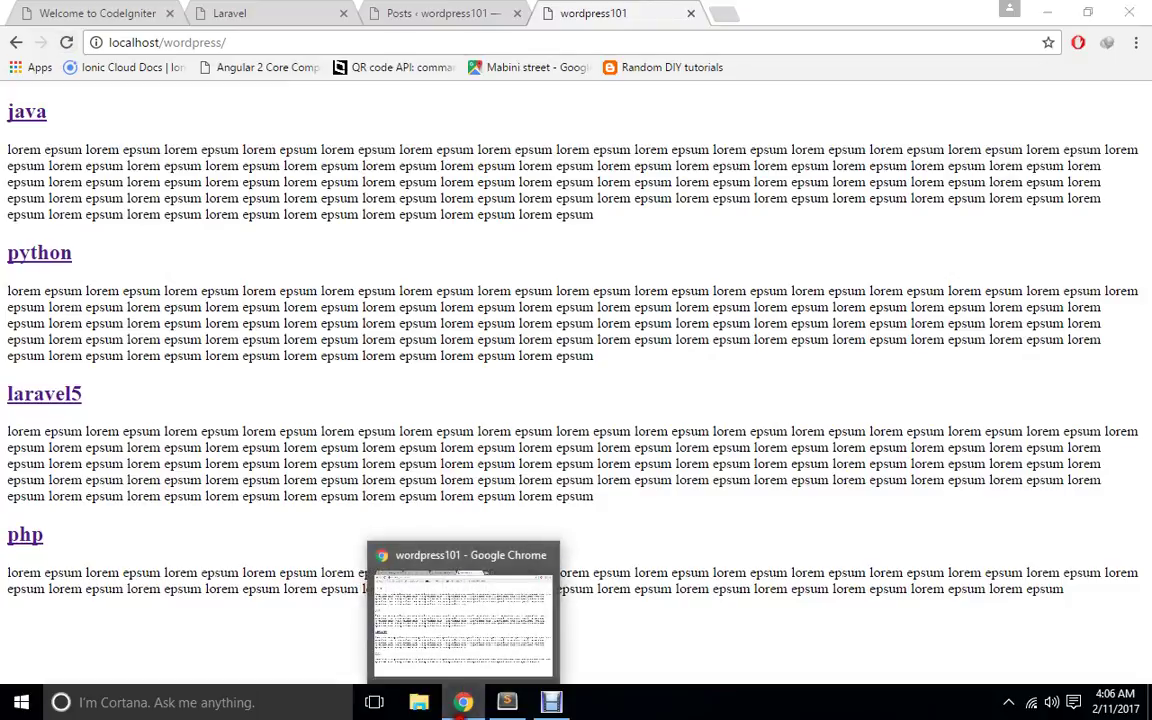
left_click(507, 702)
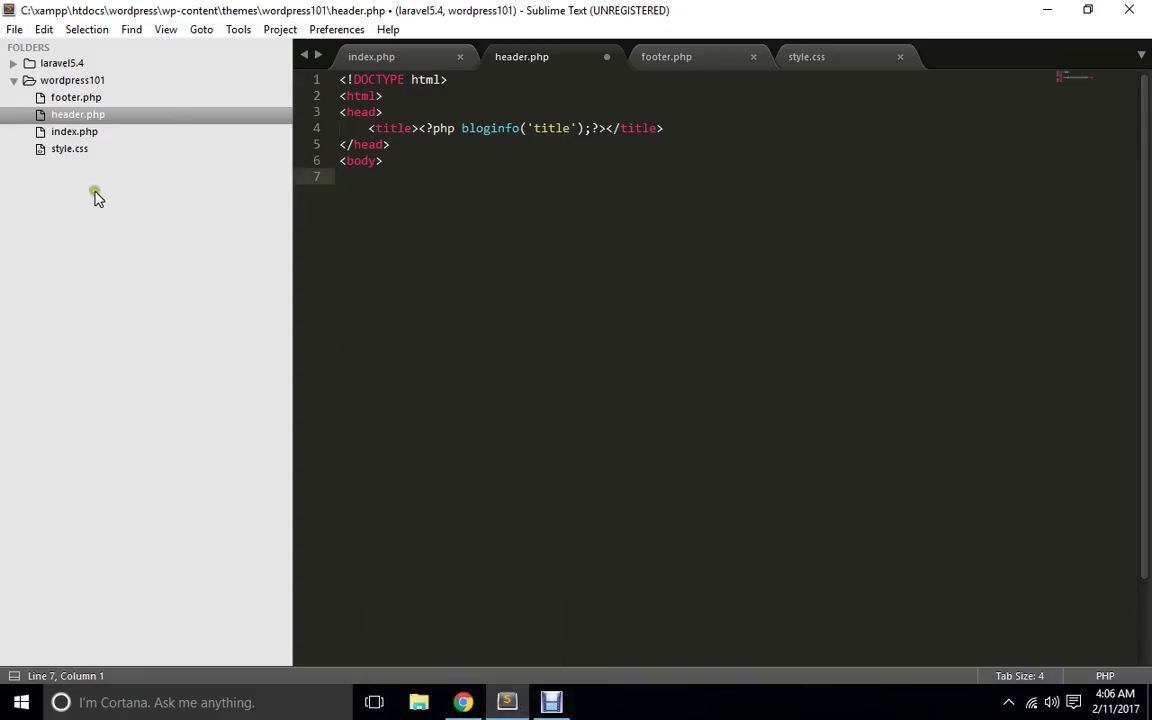
left_click(41, 84)
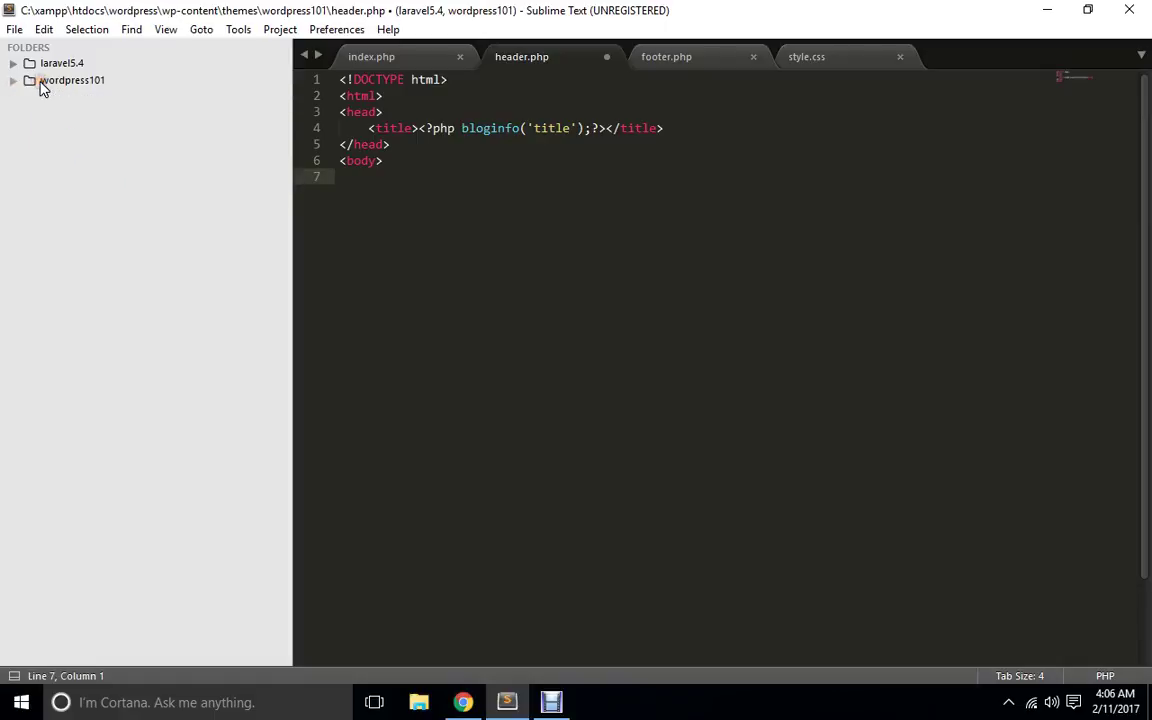
left_click(41, 86)
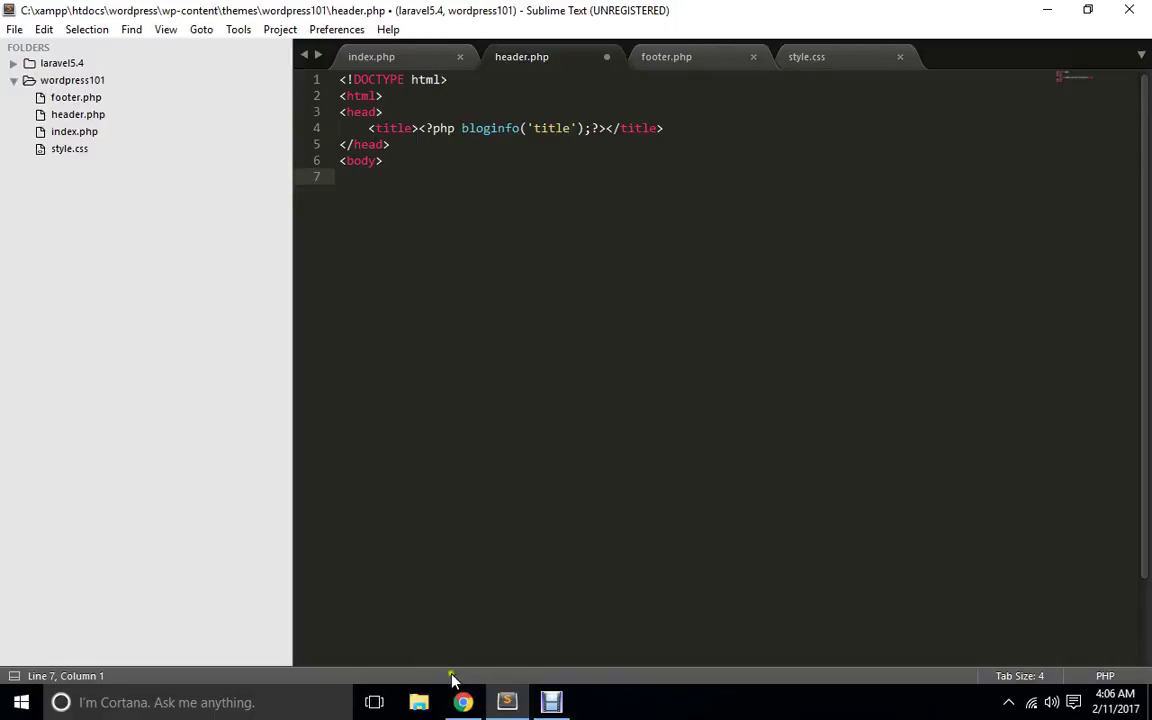
Open File Explorer and go to the asset folder of the LoginForm project in C:\xampp\htdocs.
left_click(507, 702)
key("super+e")
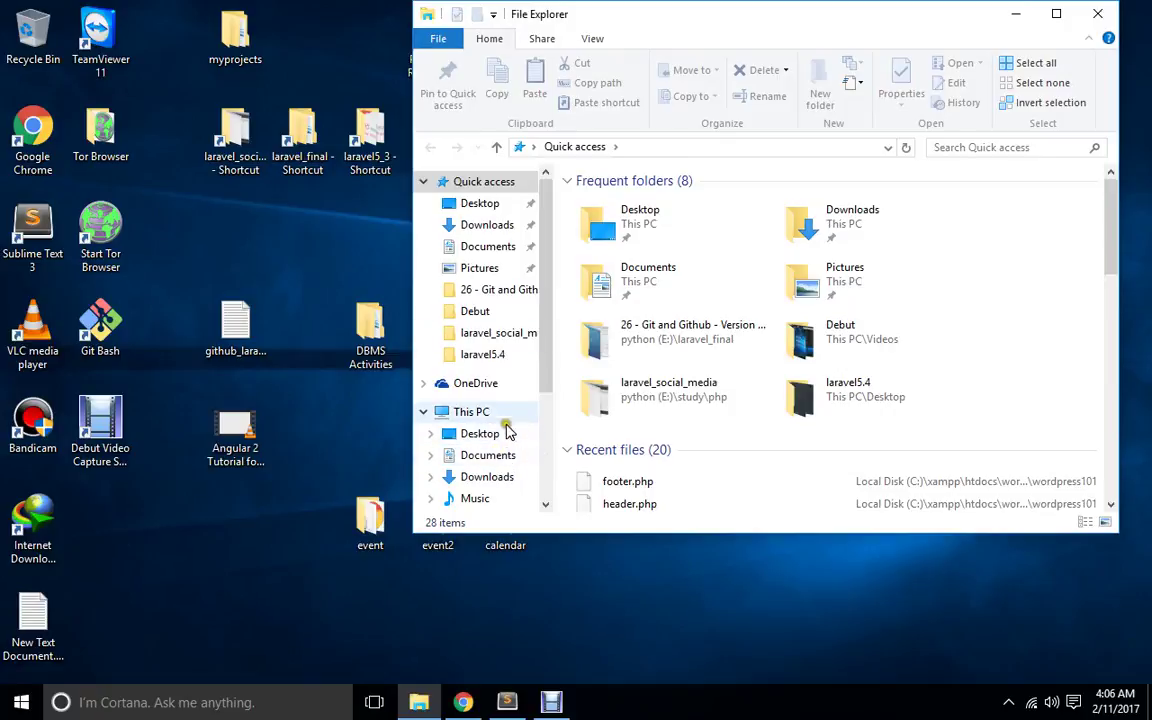
left_click(468, 411)
double_click(635, 390)
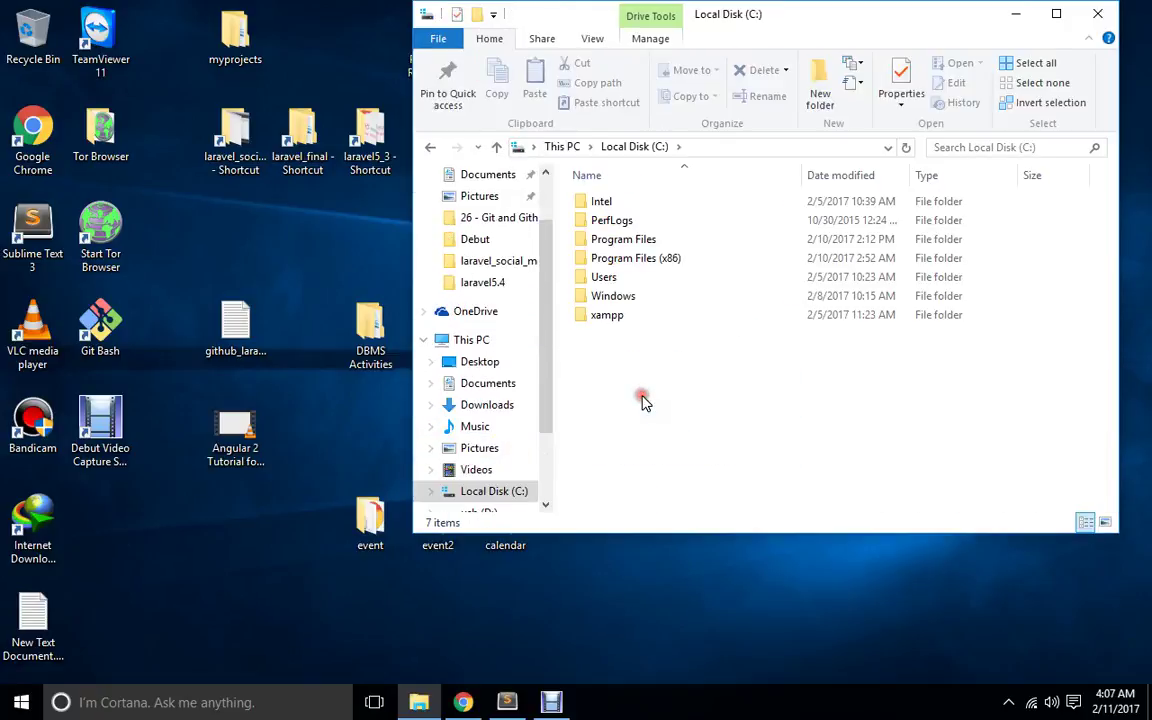
key("x")
key("Return")
key("h")
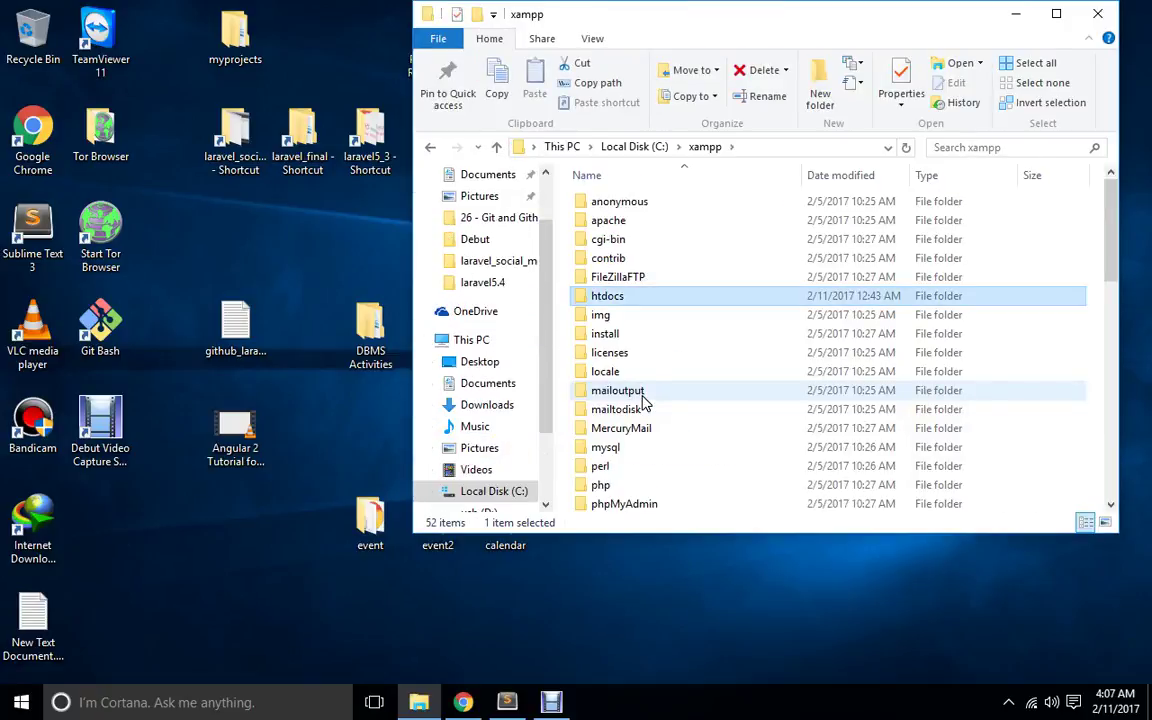
key("Return")
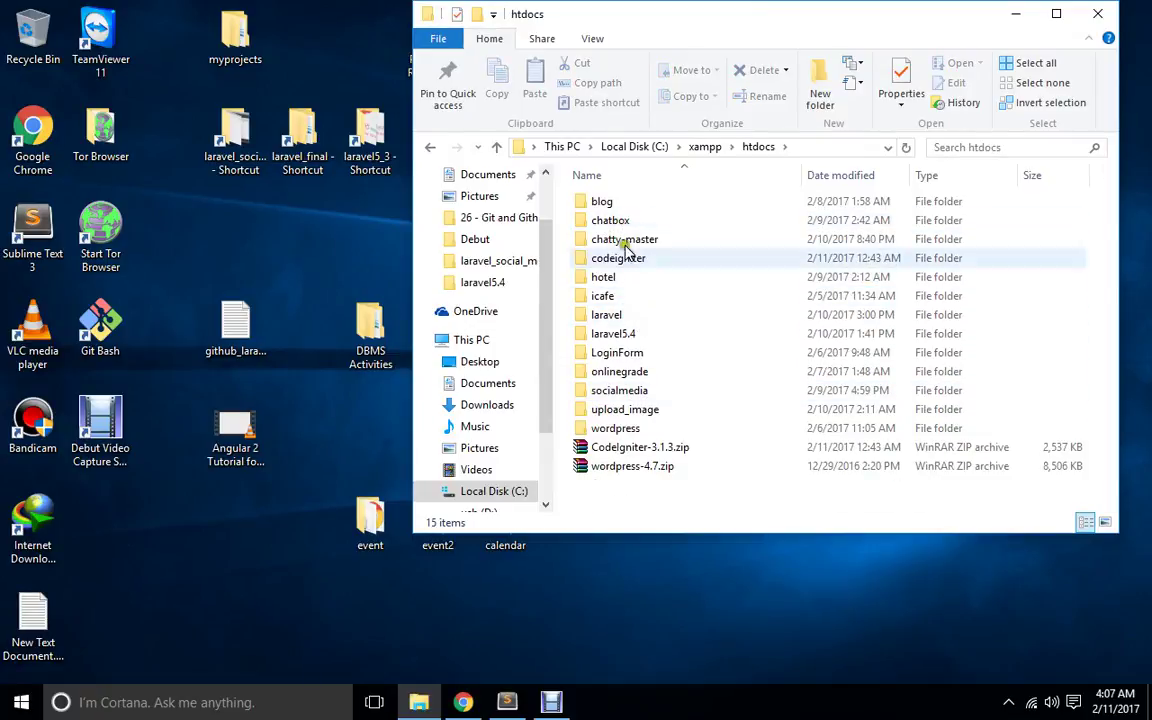
double_click(635, 353)
double_click(623, 236)
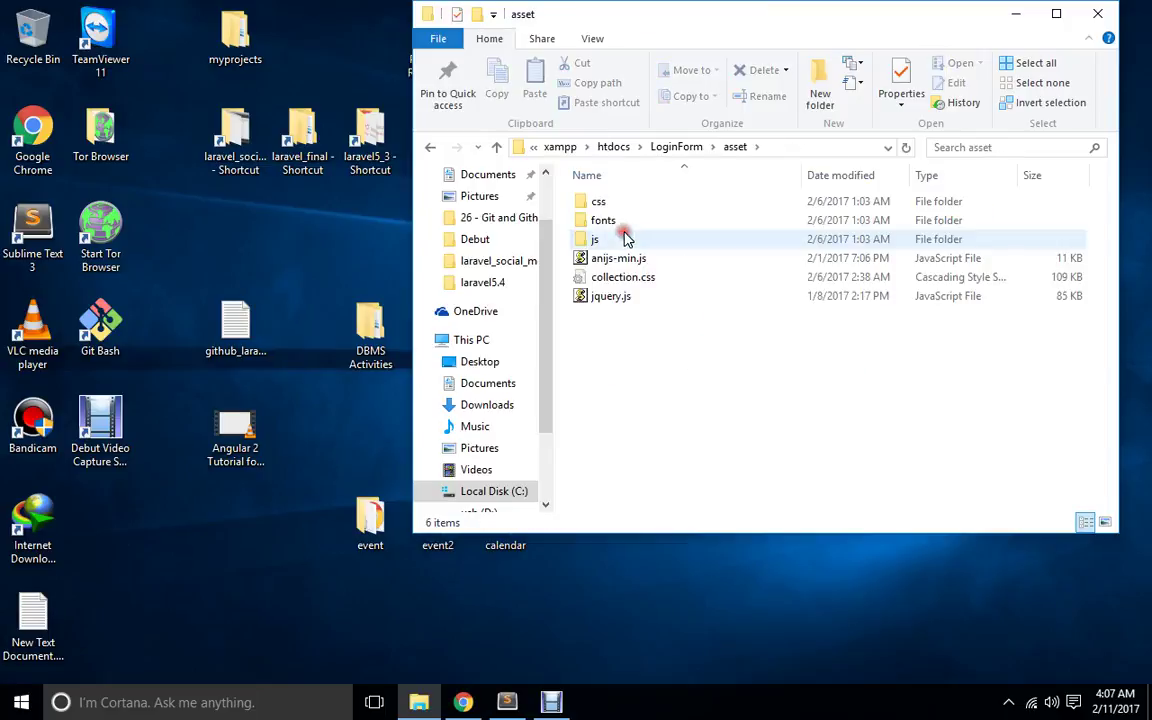
Copy the css, fonts and js folders together with jquery.js from the LoginForm asset folder.
left_click(609, 200)
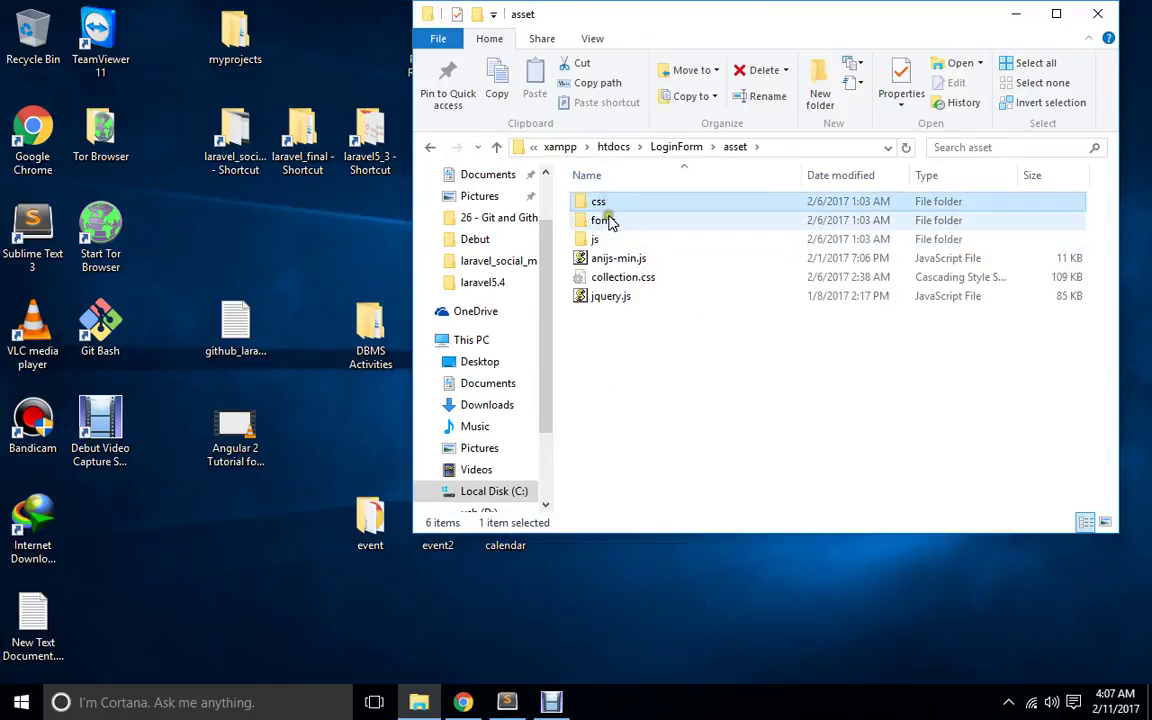
left_click(607, 219, "ctrl")
left_click(597, 240, "ctrl")
left_click(605, 296, "ctrl")
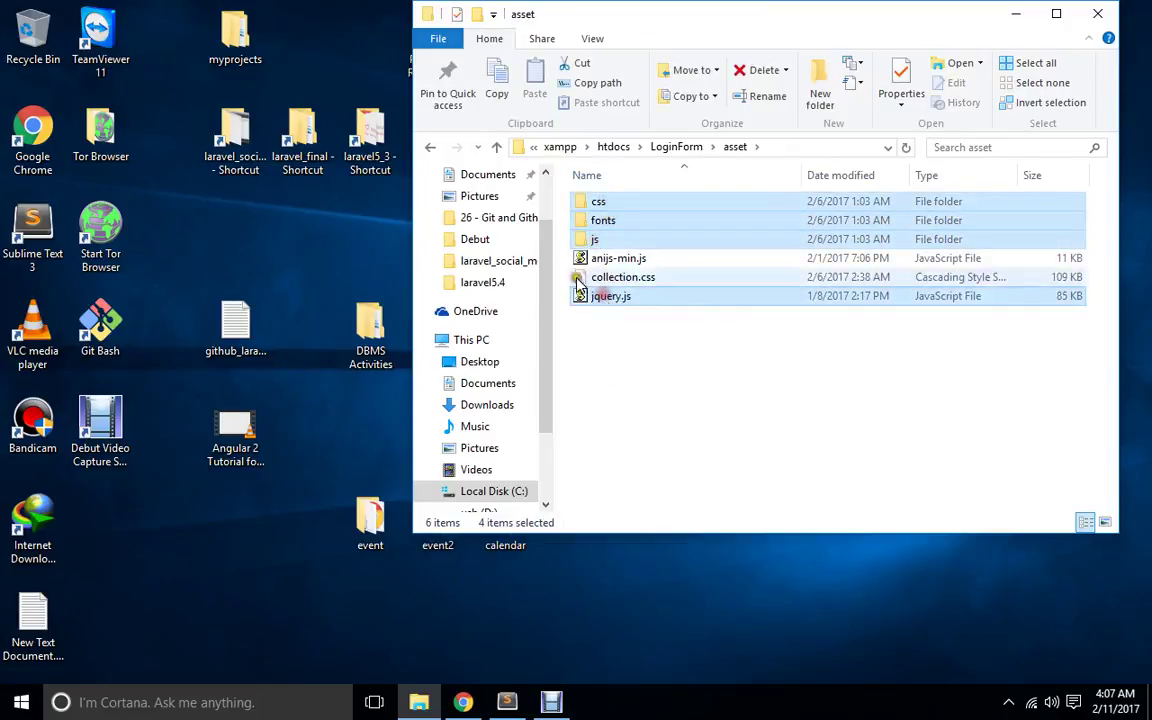
Return to htdocs and open the wordpress101 theme folder under wordpress\wp-content\themes.
left_click(430, 147)
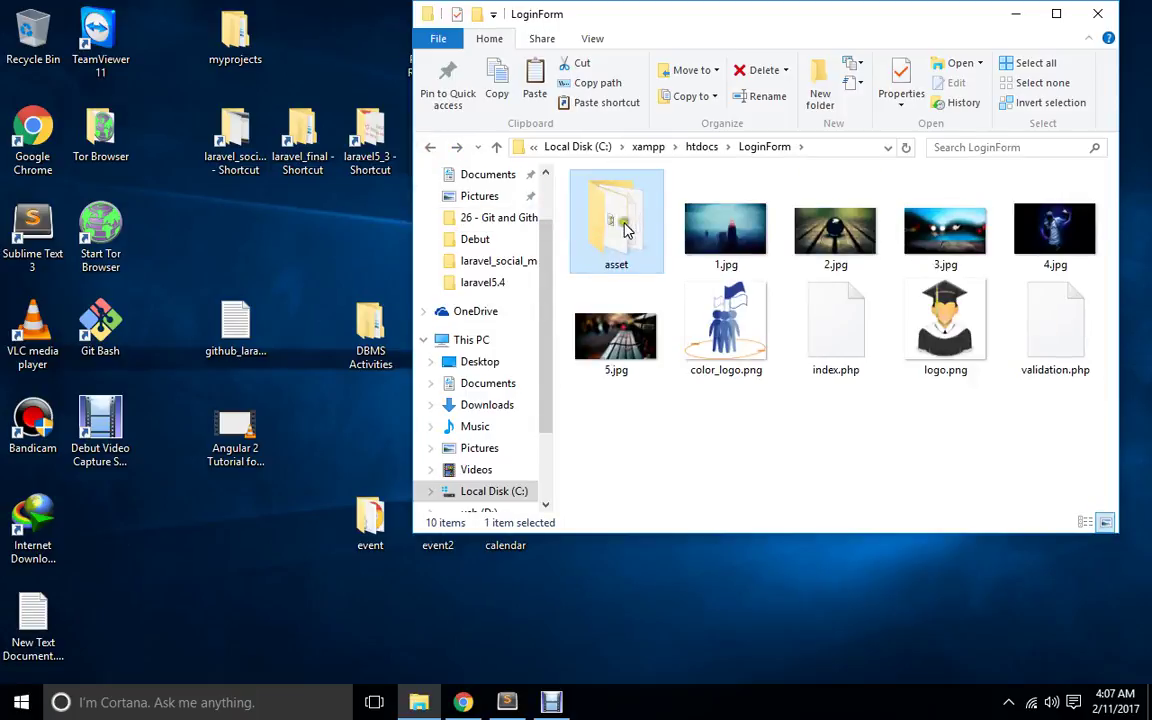
left_click(432, 147)
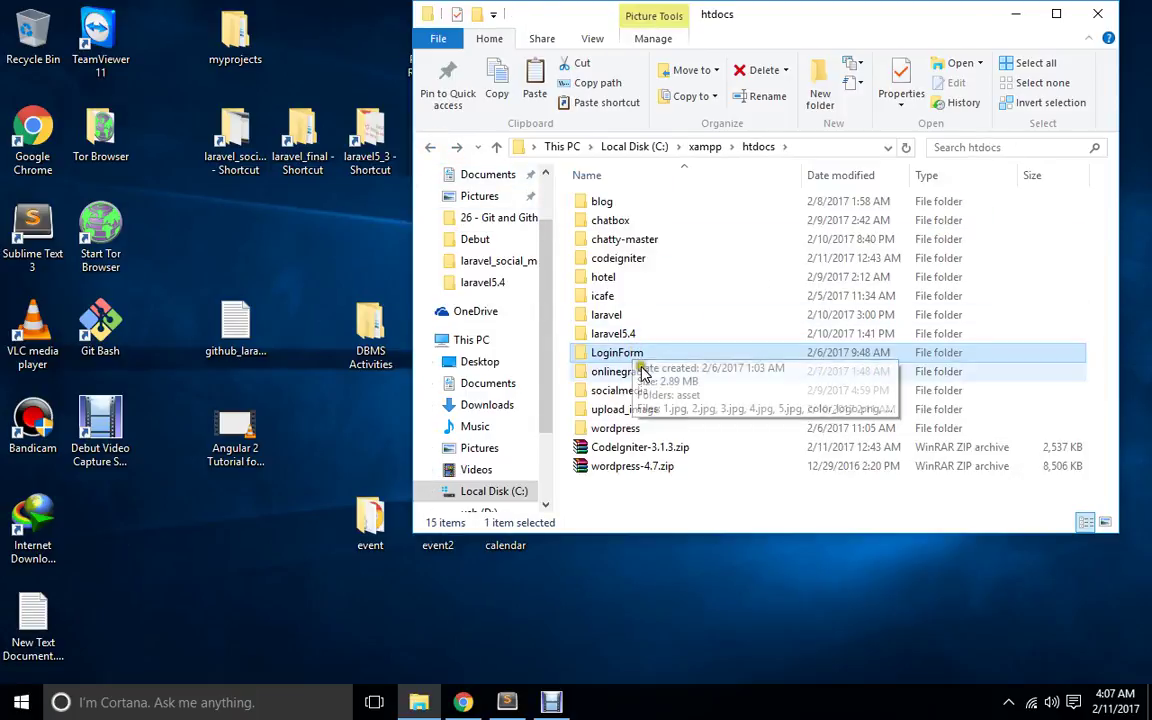
left_click(638, 429)
double_click(638, 429)
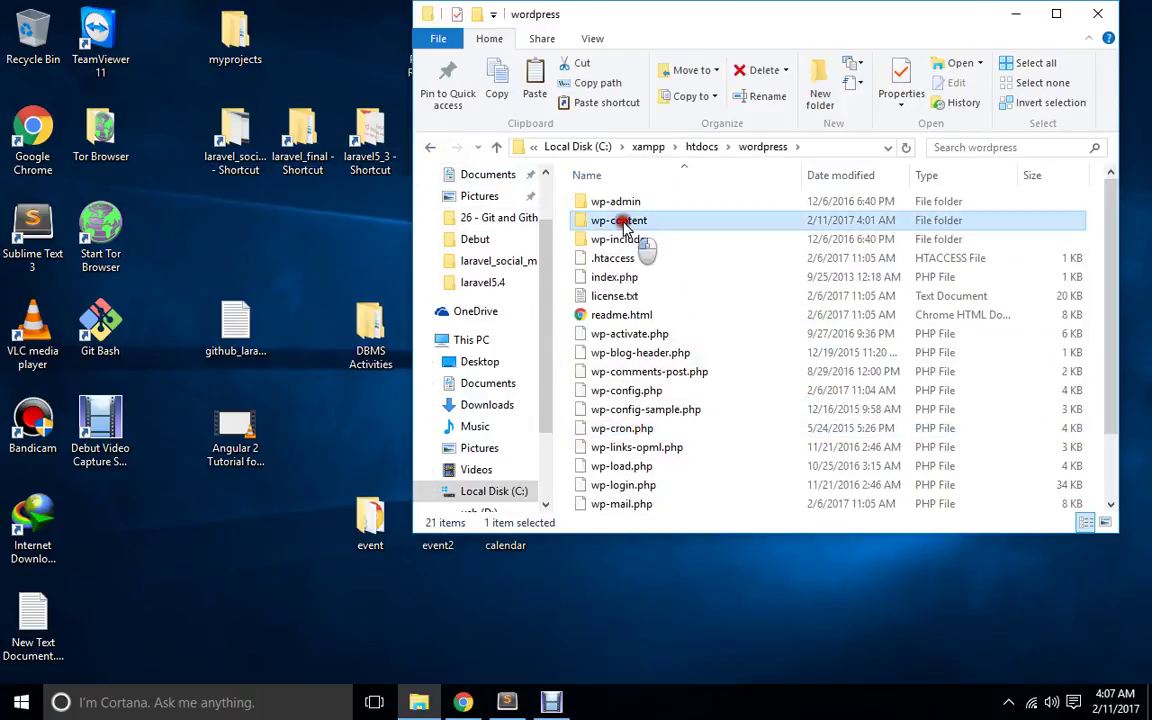
double_click(622, 221)
double_click(622, 222)
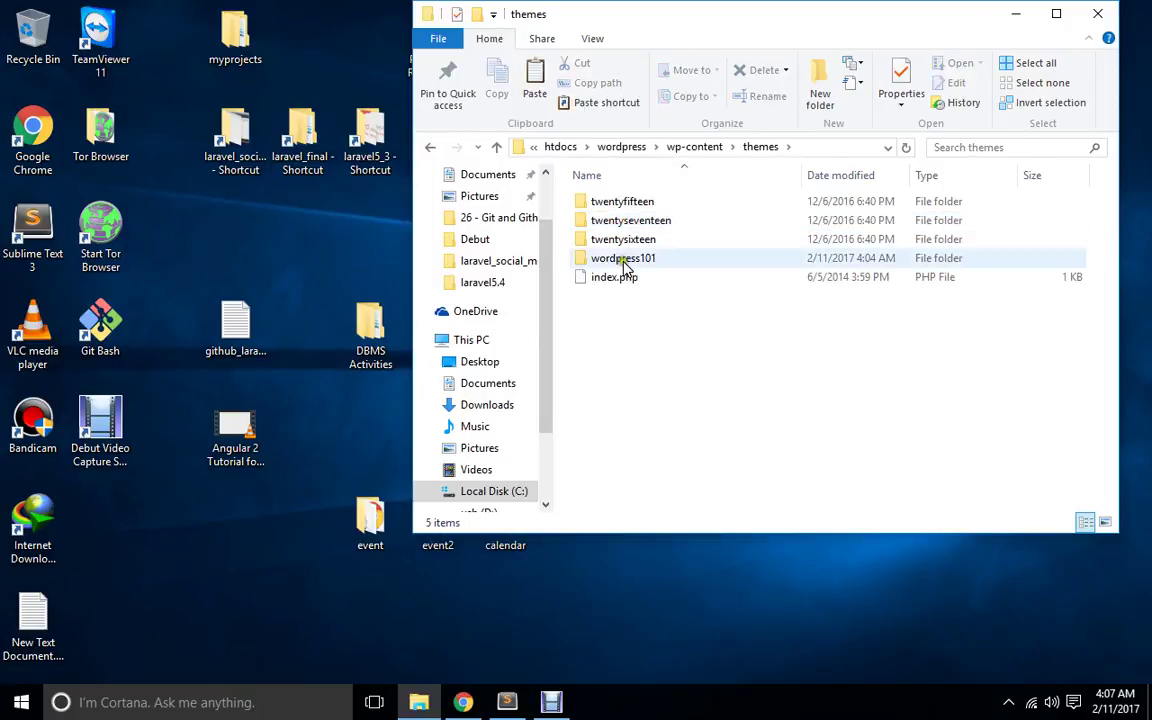
double_click(622, 260)
Create a new folder named assets inside the wordpress101 theme folder.
right_click(610, 318)
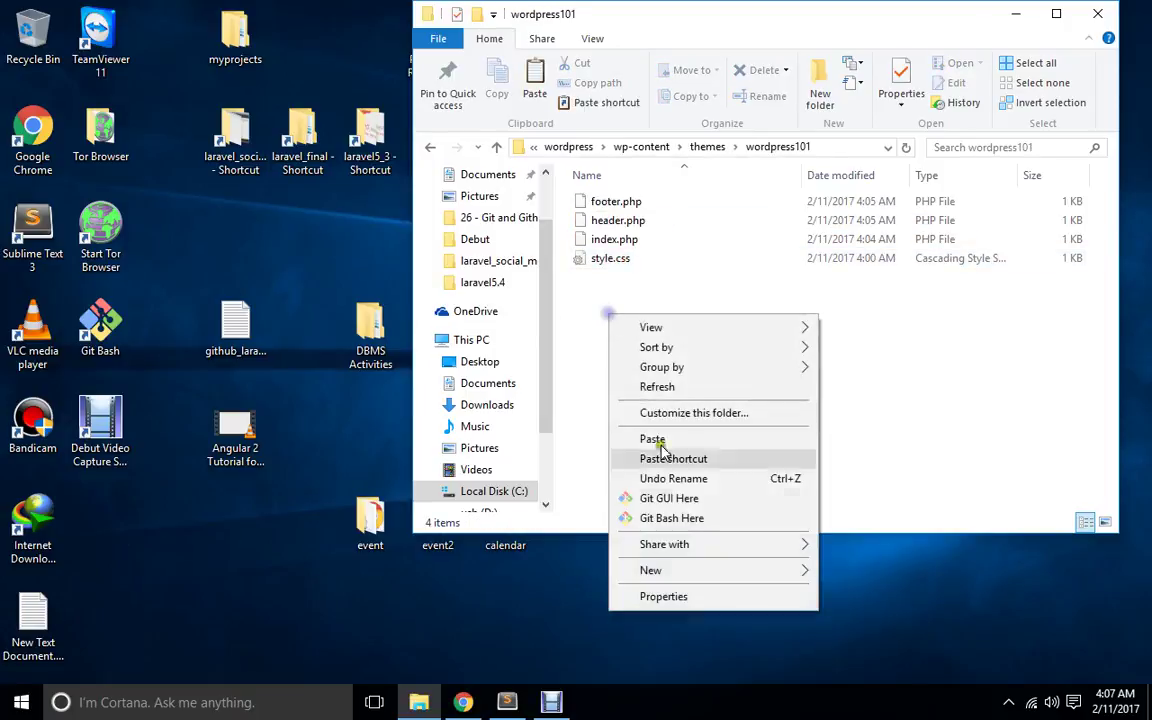
mouse_move(720, 570)
left_click(860, 424)
type("assets")
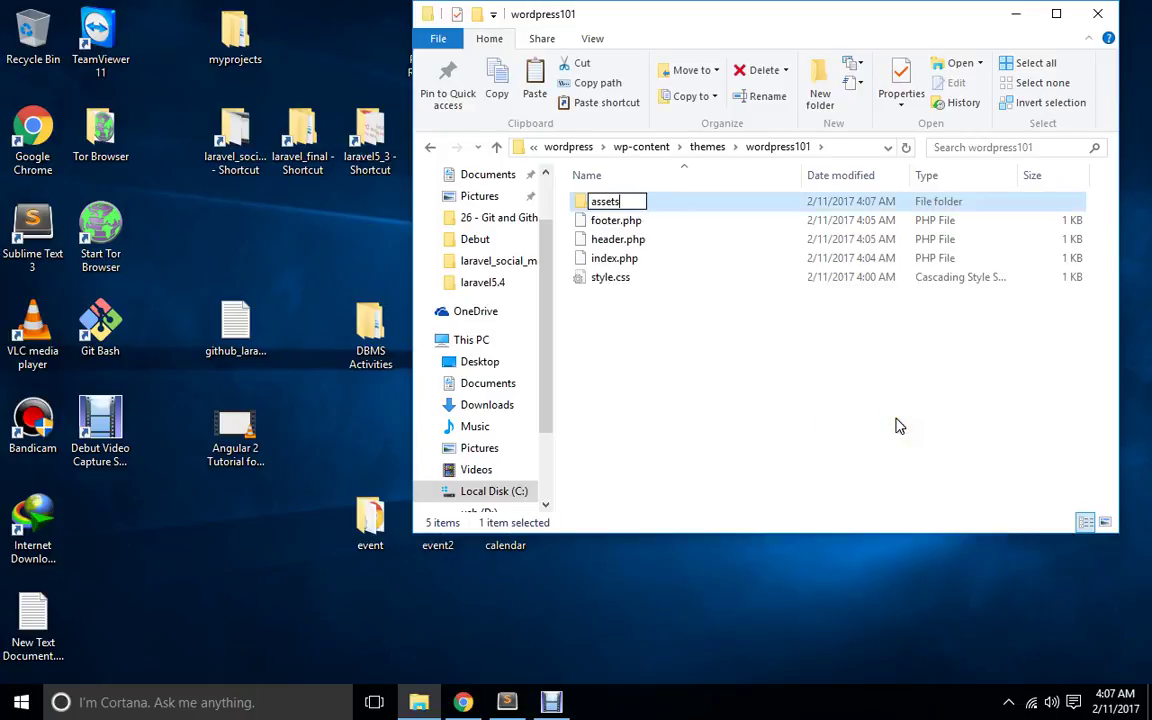
key("Return")
Paste the copied css, fonts and js folders and jquery.js into the new assets folder.
key("Return")
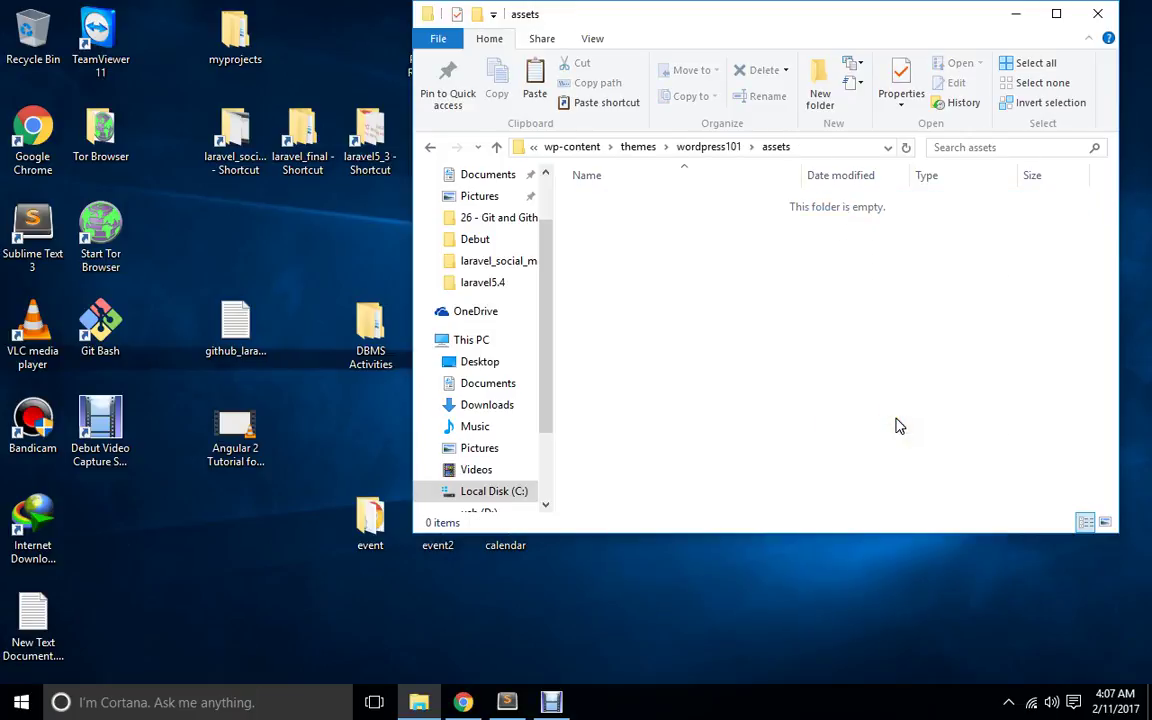
key("ctrl+v")
left_click(793, 402)
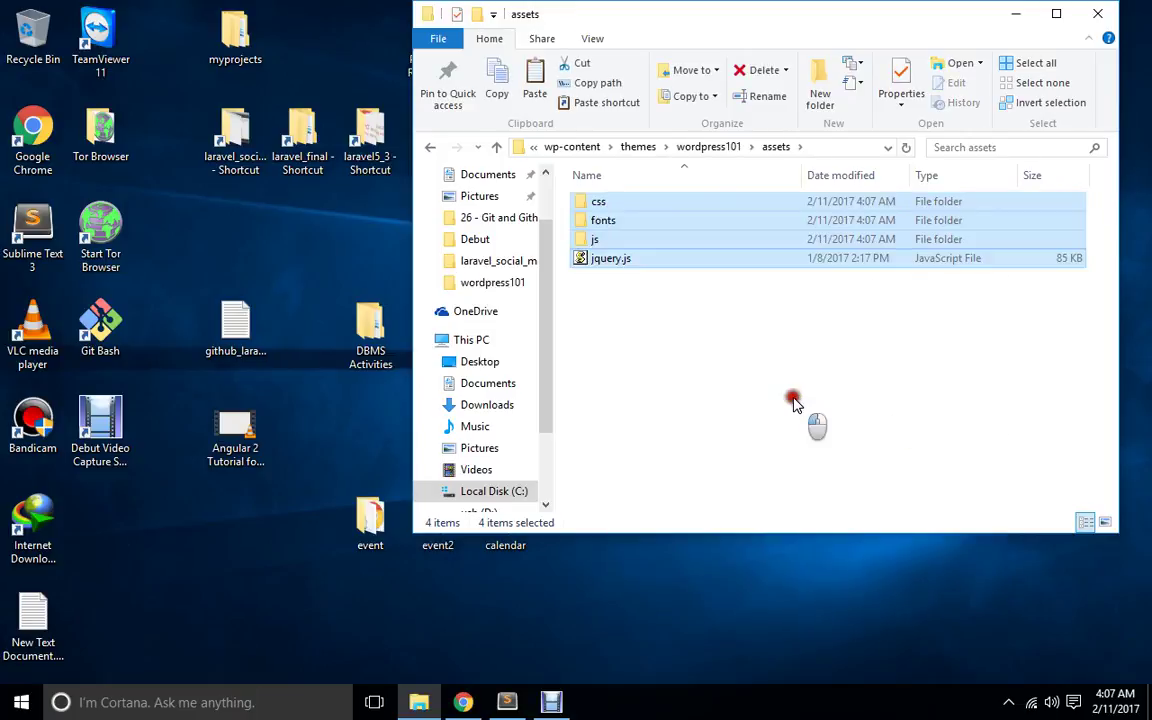
left_click(419, 702)
Switch to Chrome and look over the site's list of pages in the WordPress admin.
left_click(463, 702)
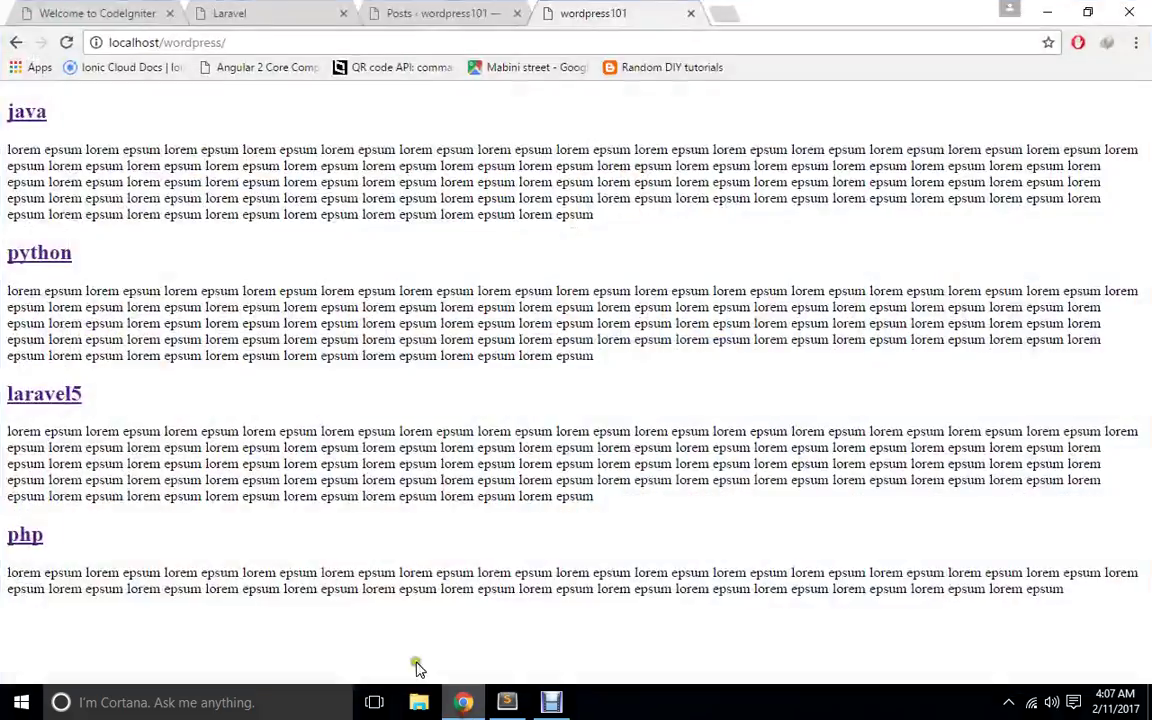
left_click(368, 10)
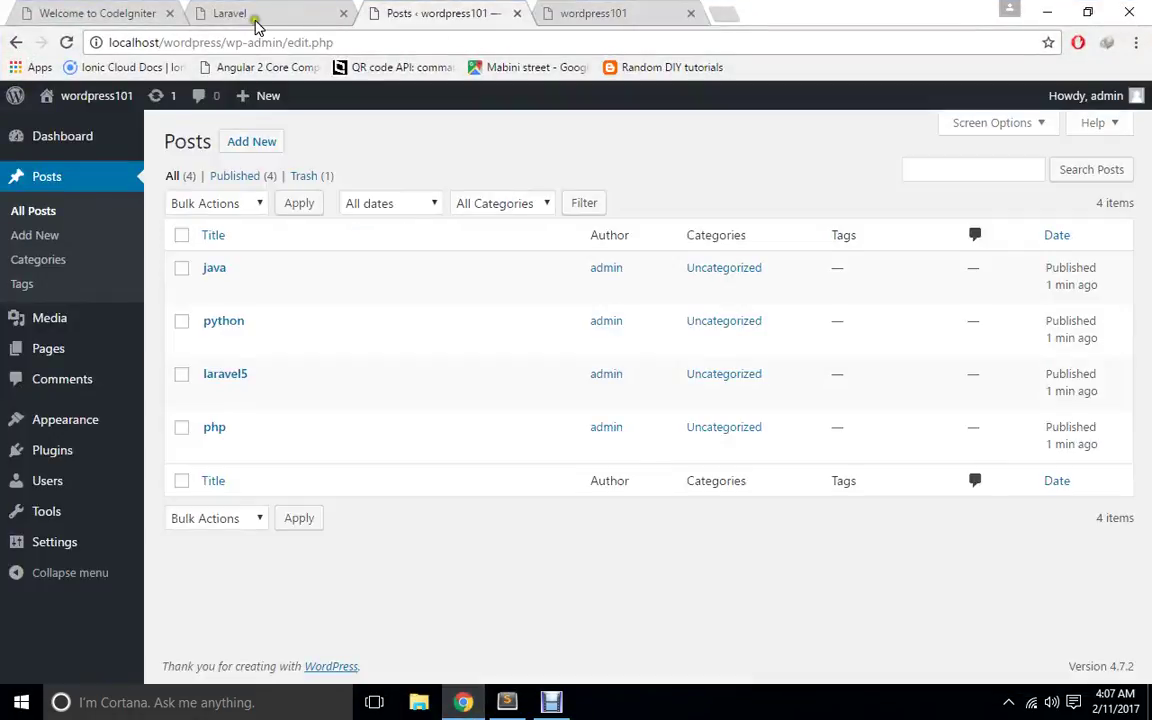
left_click(52, 358)
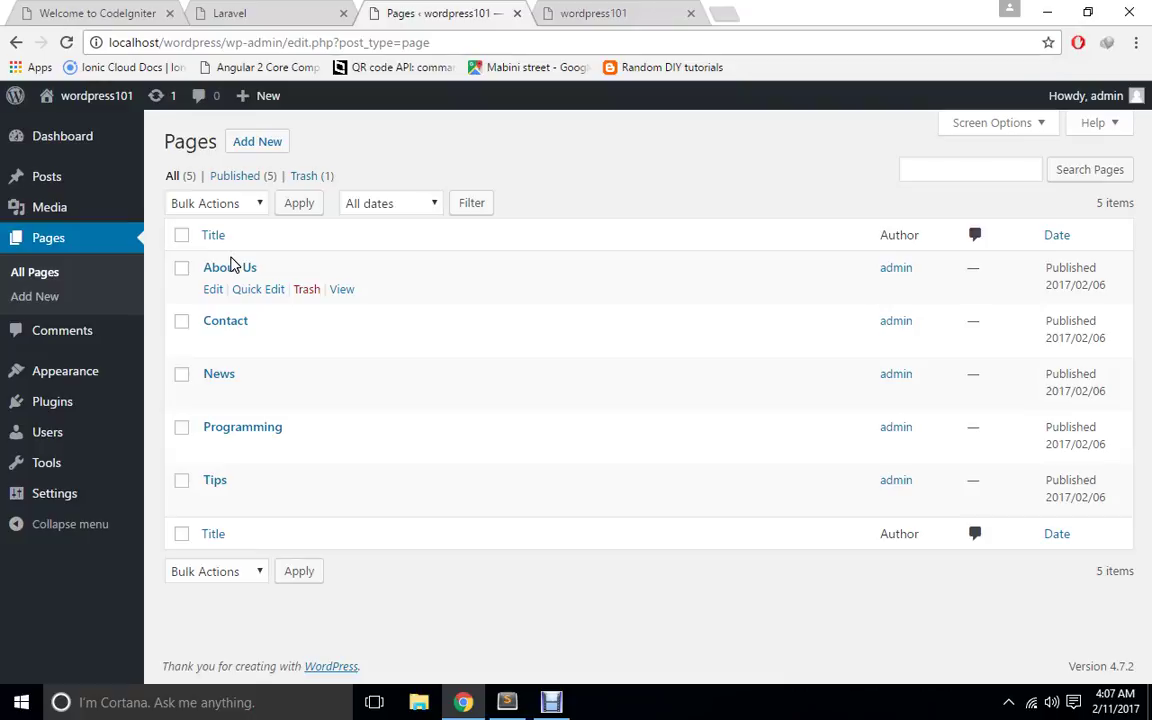
mouse_move(130, 215)
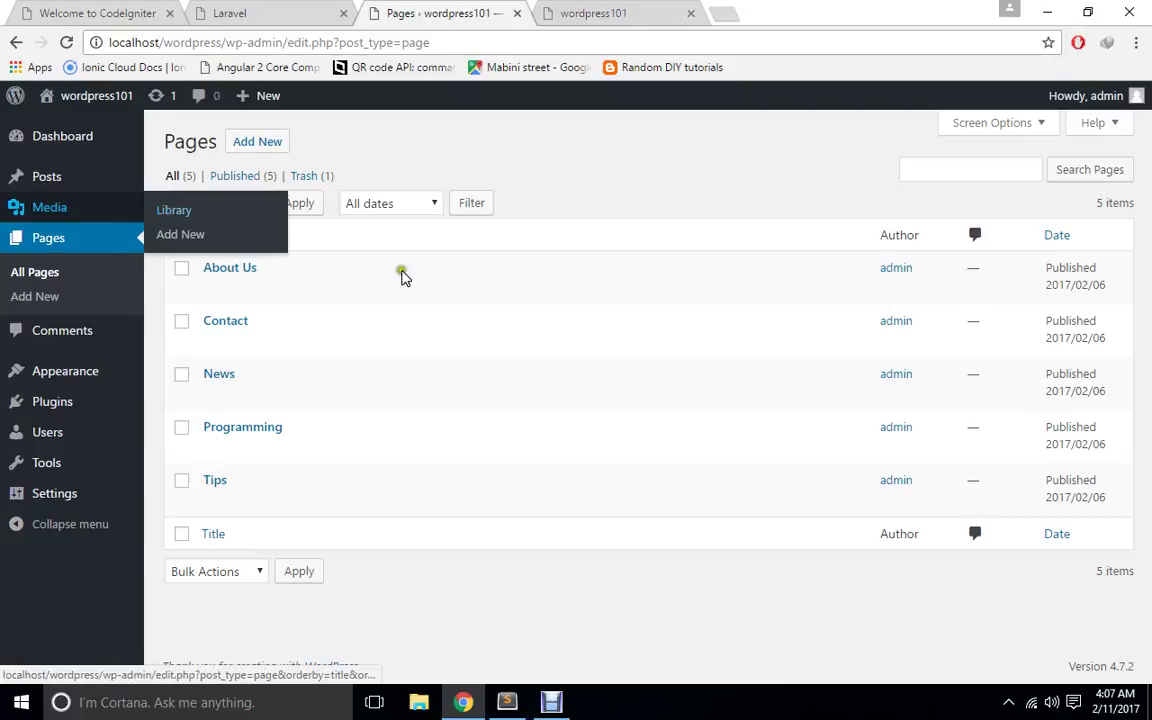
left_click(463, 702)
Switch to Sublime Text and save a new file named functions.php in the wordpress101 theme folder.
left_click(505, 708)
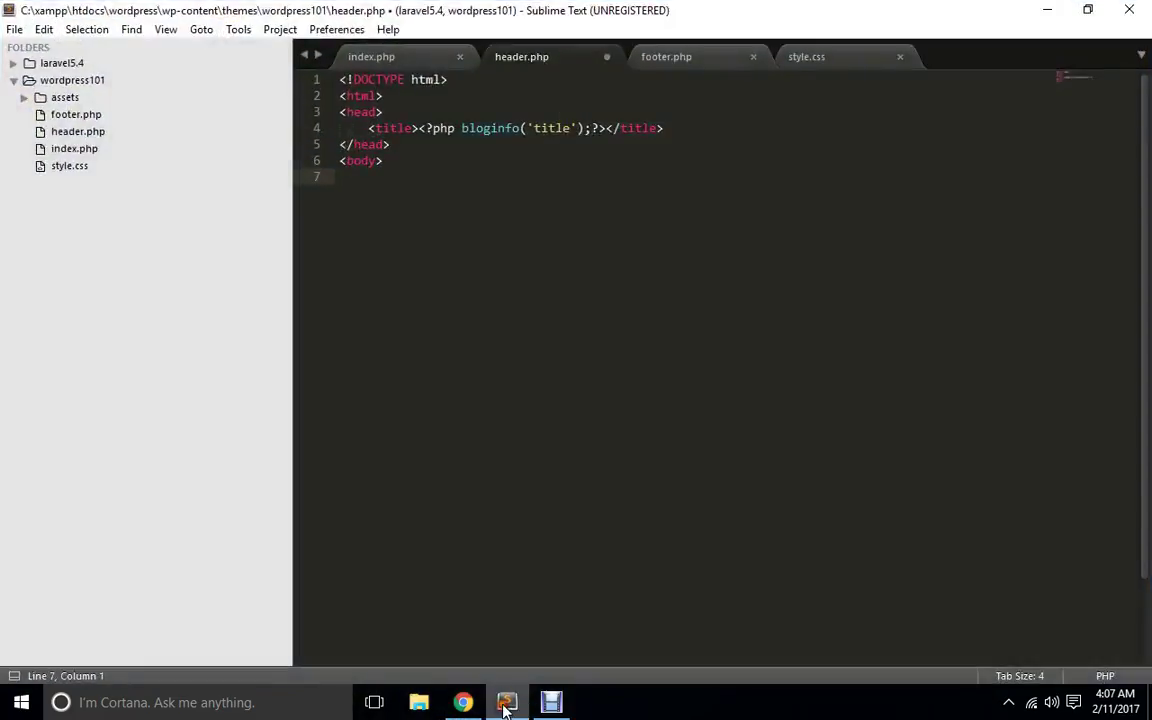
right_click(70, 80)
left_click(120, 91)
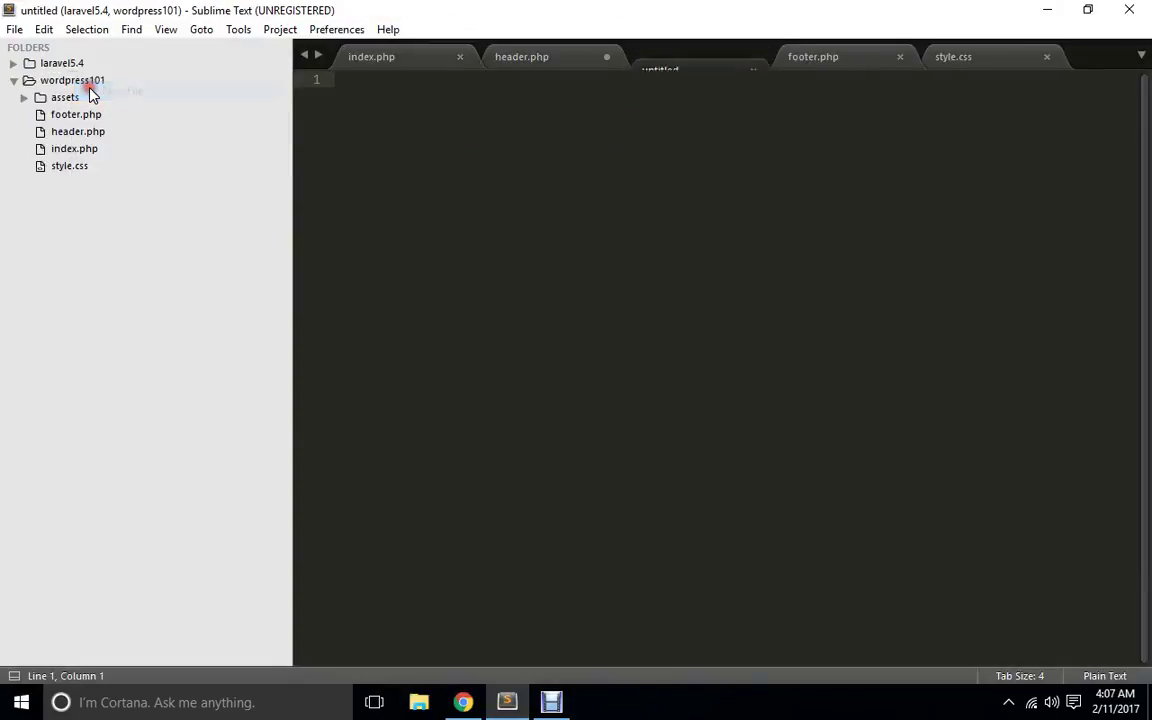
key("ctrl+s")
type("functions.php")
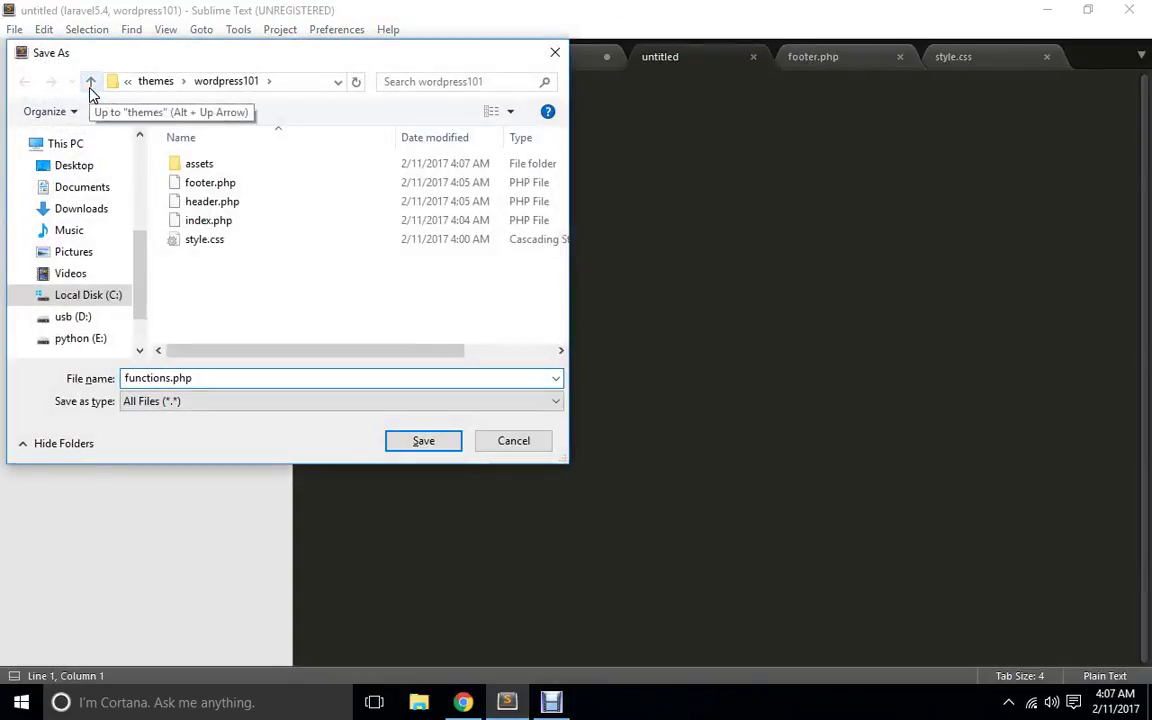
key("Return")
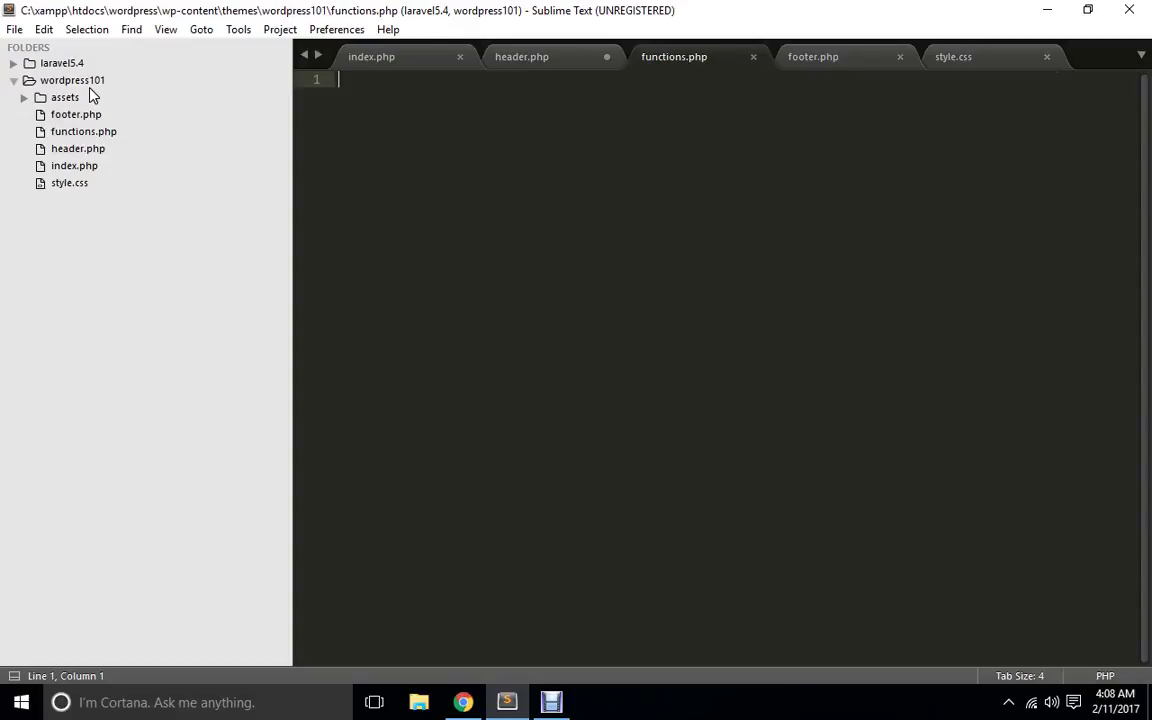
Add the opening <?php and closing ?> tags to functions.php with blank lines between them, and save the file.
type("<?php")
key("Return")
key("Return")
key("Return")
type("?>")
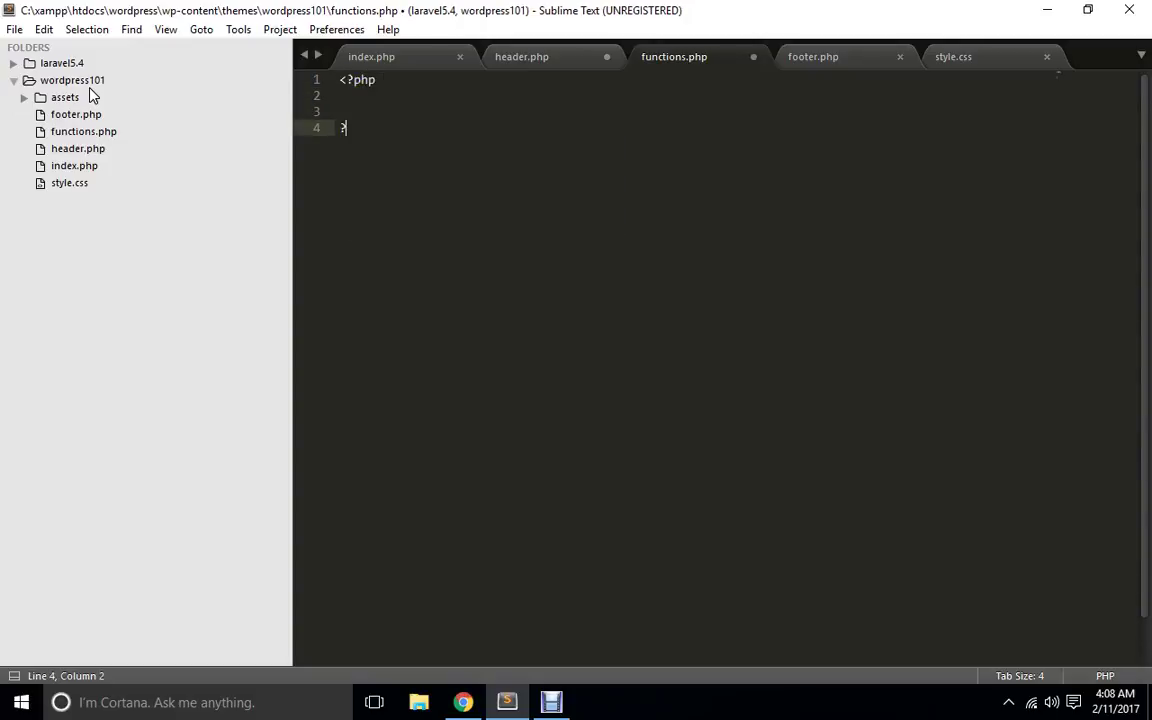
key("ctrl+s")
Declare an empty function named wordpress101_asset() between the PHP tags and save functions.php.
key("Up")
key("Up")
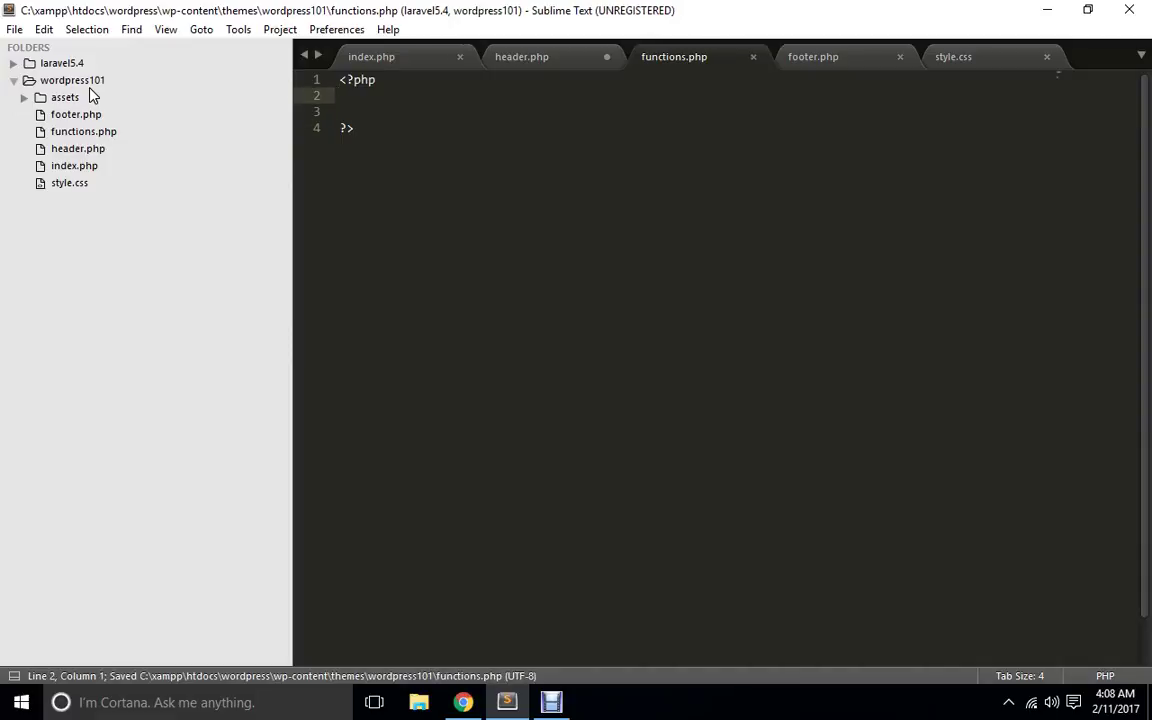
type("function ")
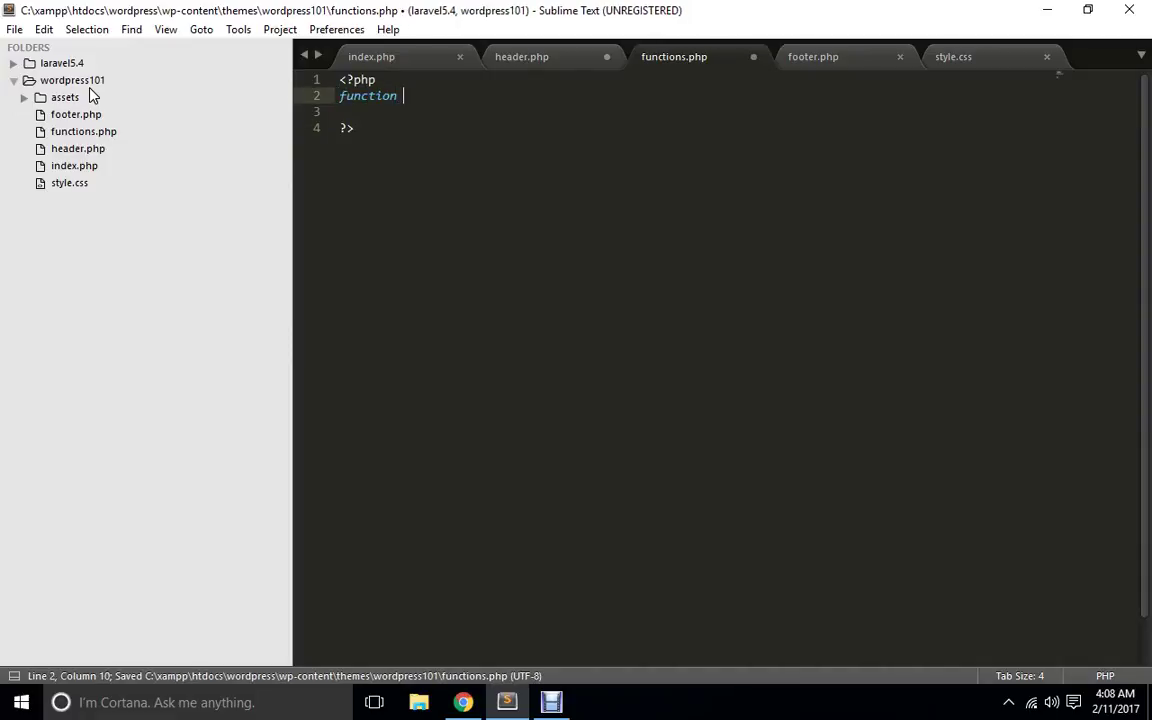
type("word")
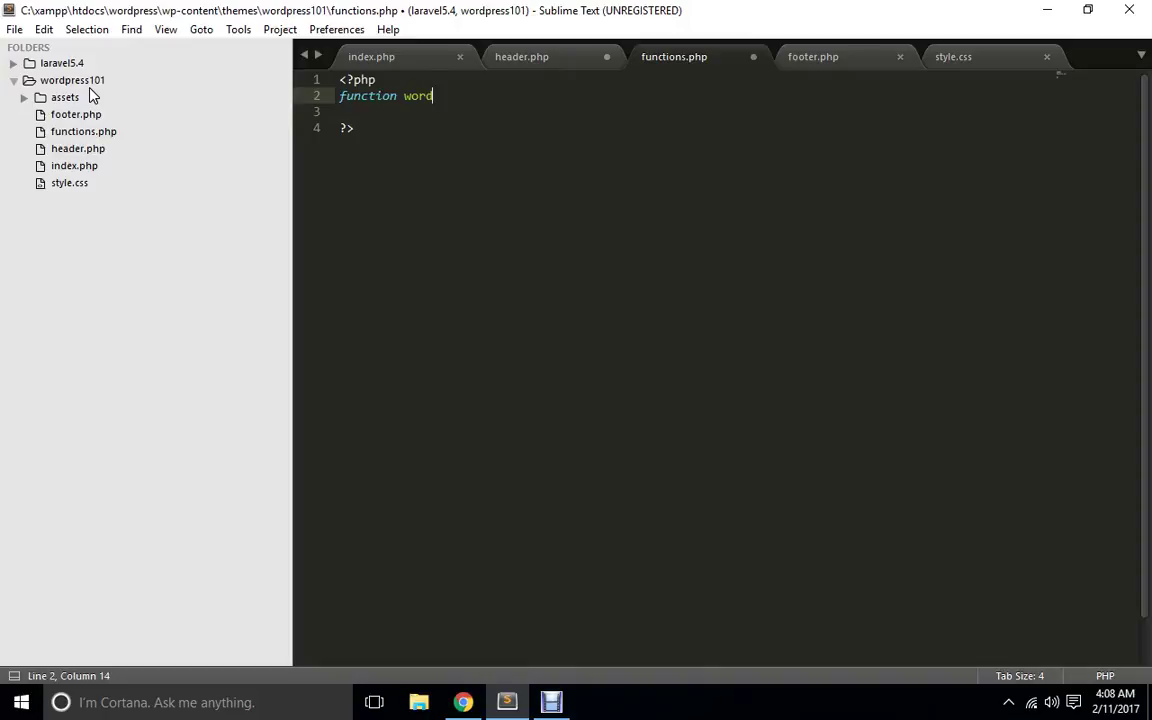
type("press101_asset(){")
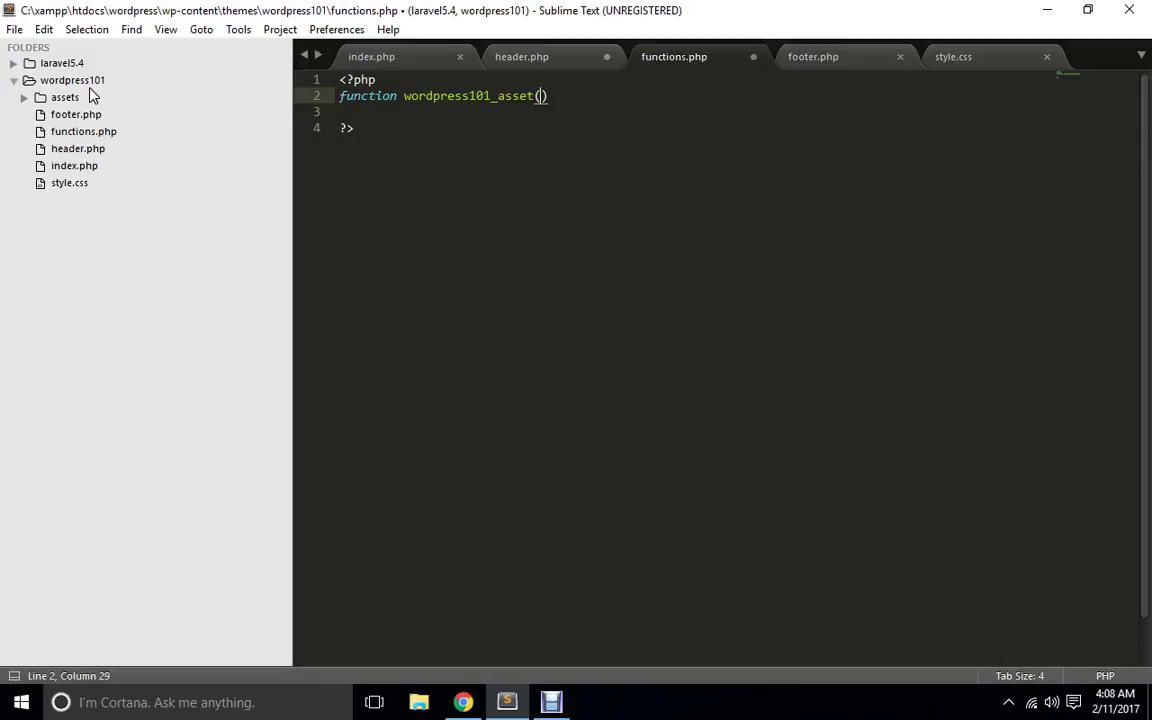
key("Return")
key("Return")
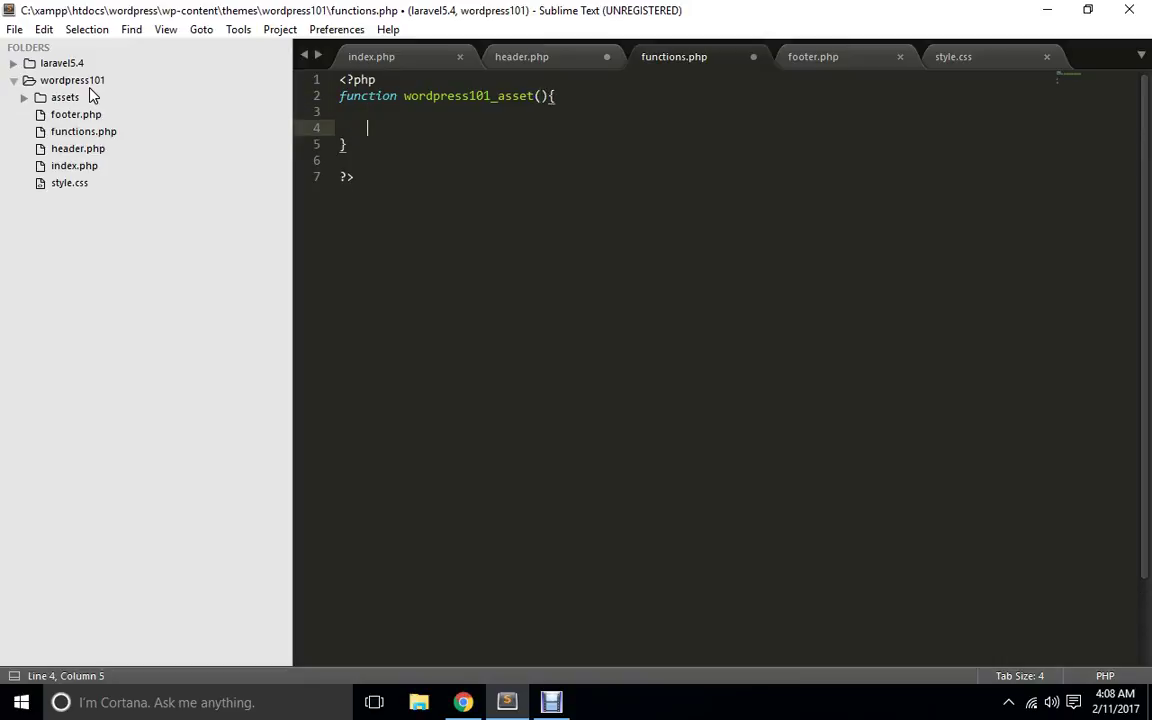
key("Down")
key("ctrl+s")
Begin an add_action() call below the wordpress101_asset function, with a quoted hook name starting with wp_.
key("Return")
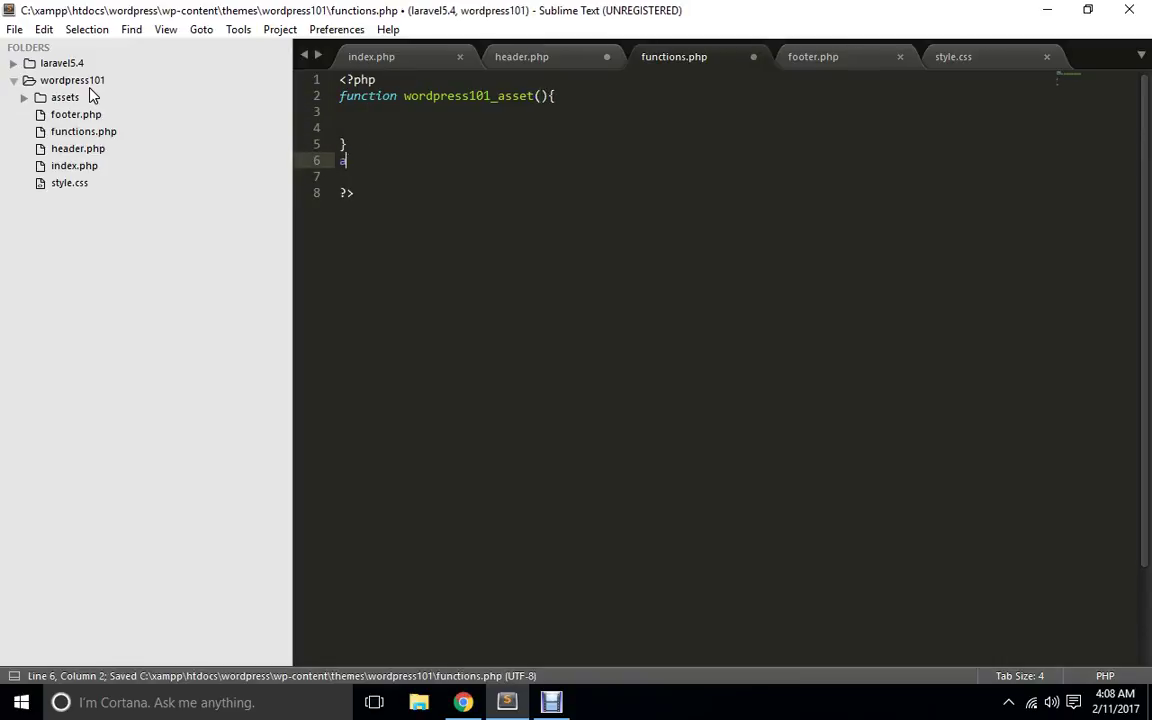
type("add_action(")
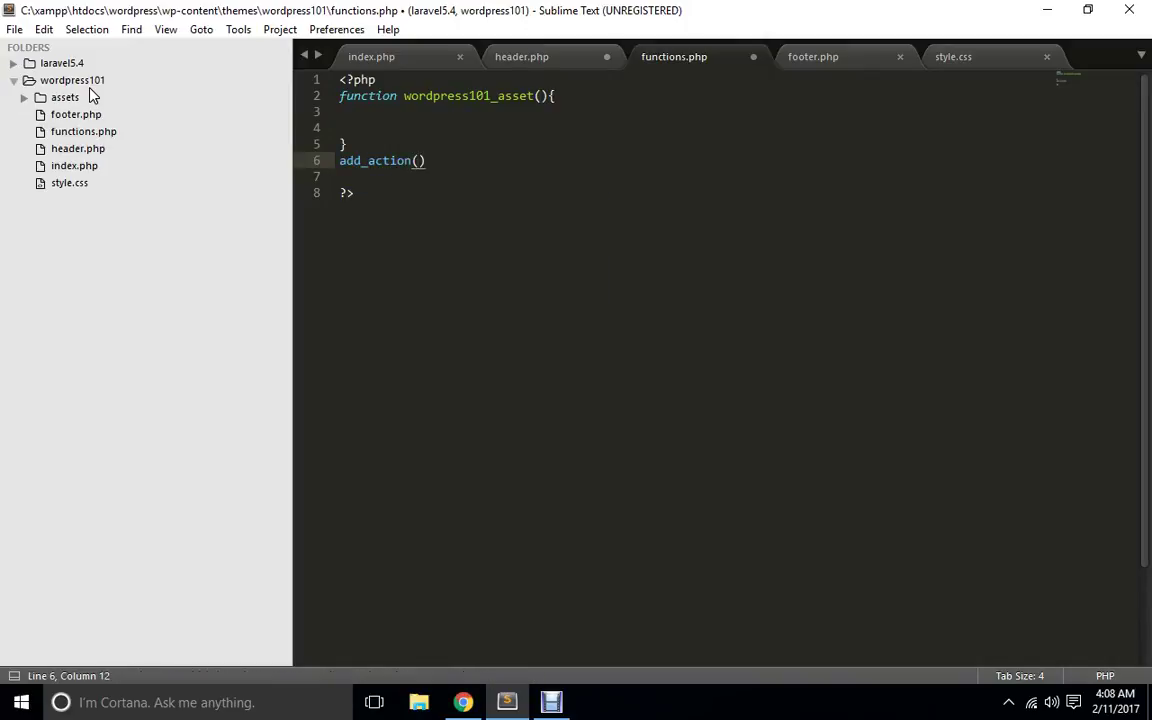
type("'wp_")
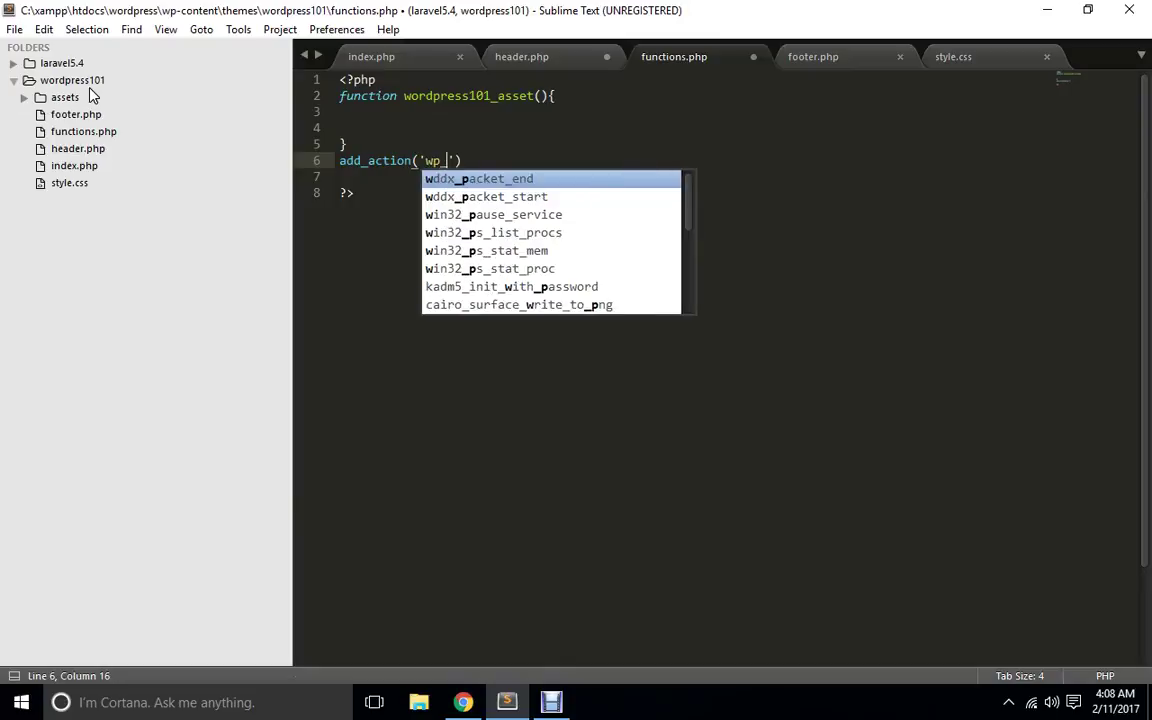